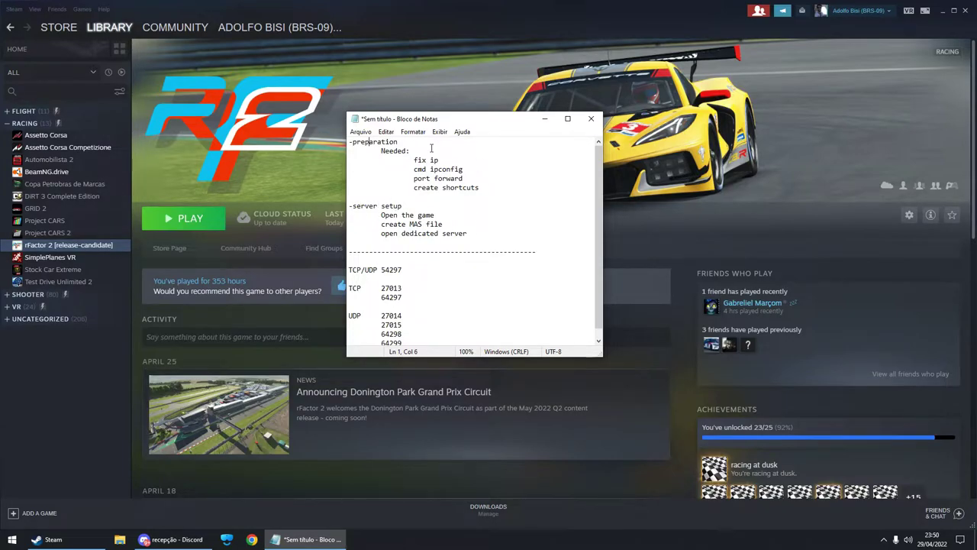
Minimize Steam and open the adapter options in the Windows network and Internet settings
click(942, 10)
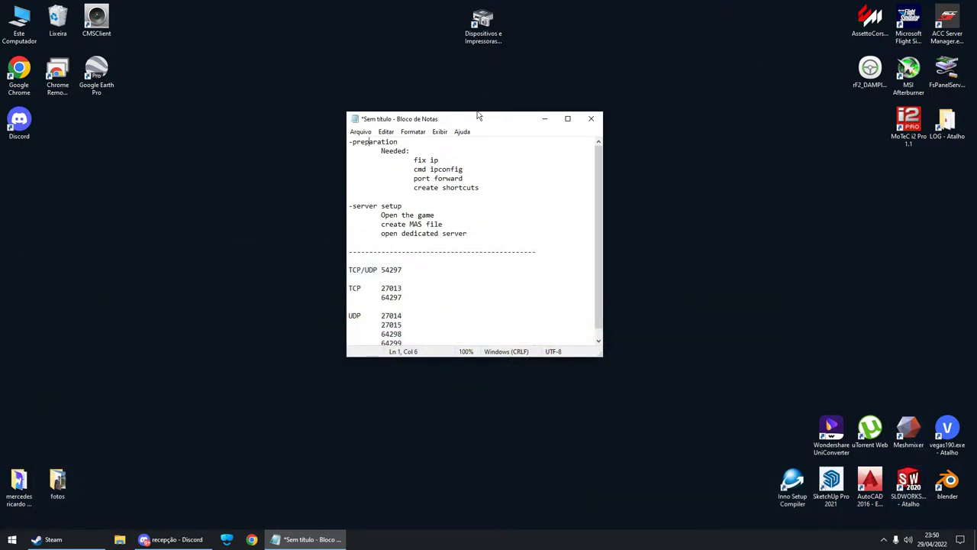
drag(492, 120, 506, 94)
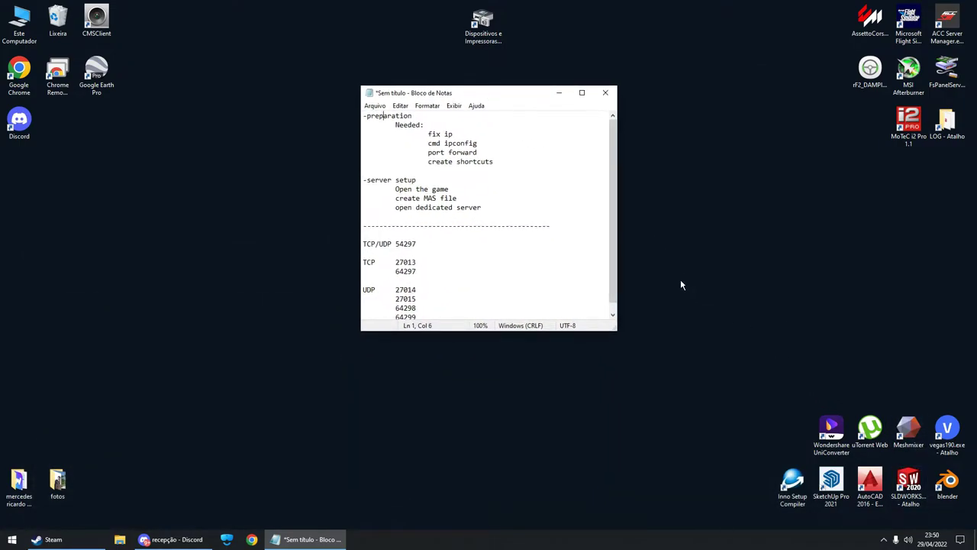
click(883, 538)
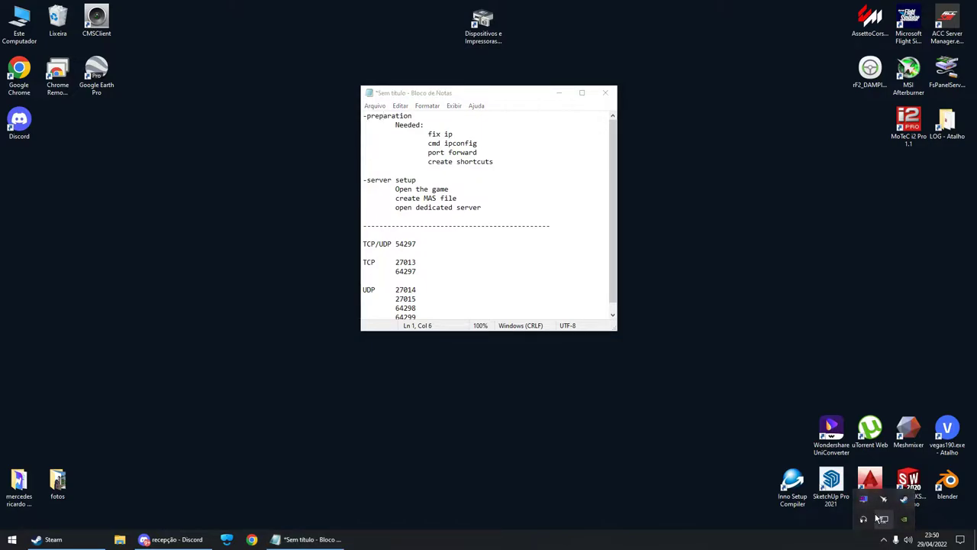
right_click(883, 518)
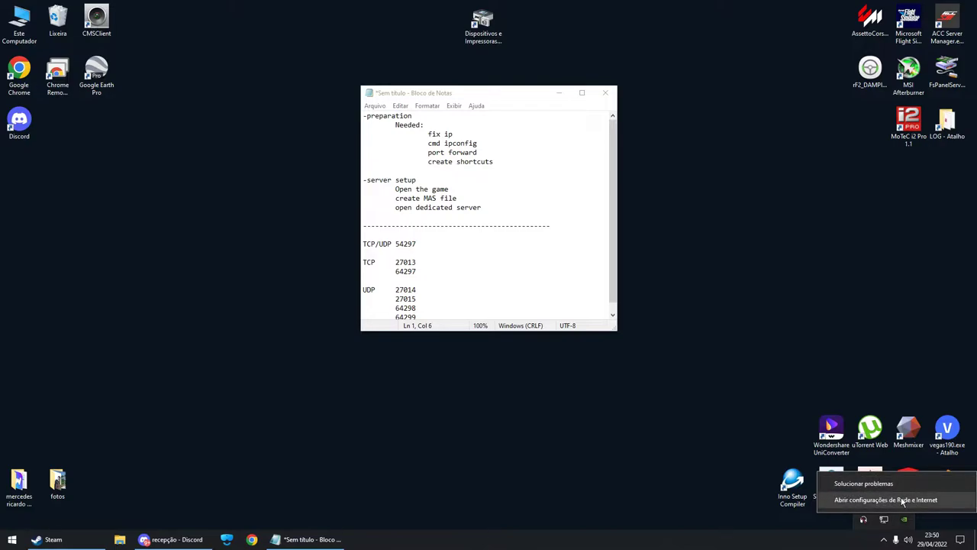
click(912, 500)
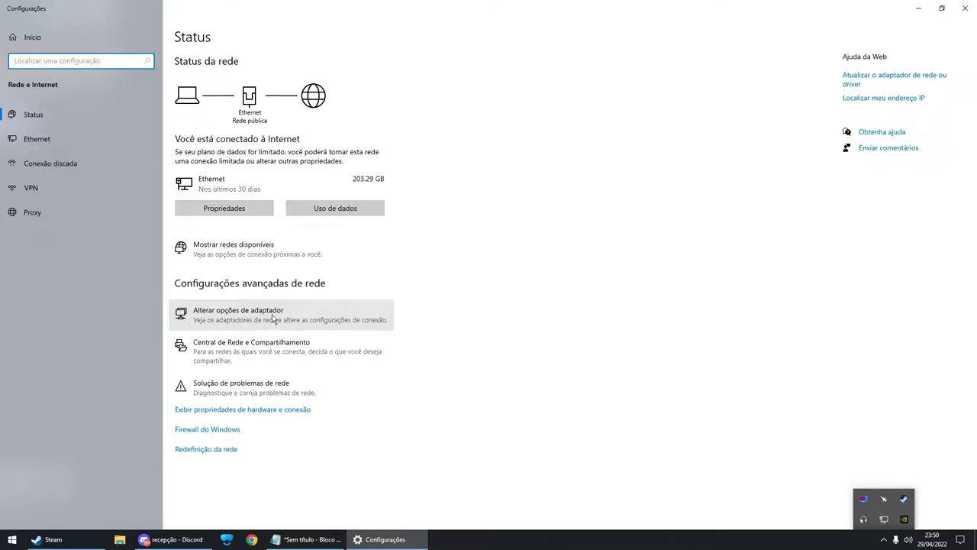
click(245, 320)
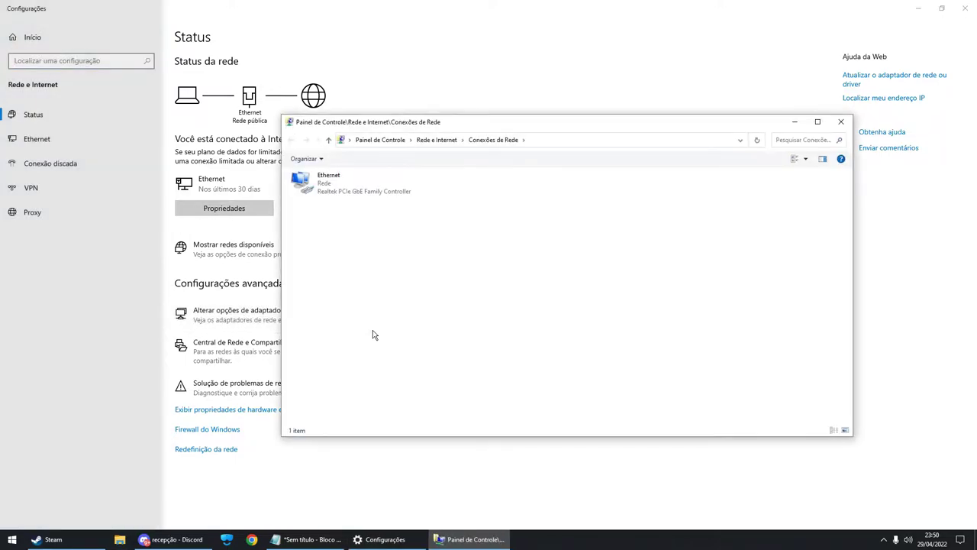
Check the Ethernet connection's details for its IPv4 address, subnet mask and default gateway
click(330, 188)
right_click(330, 186)
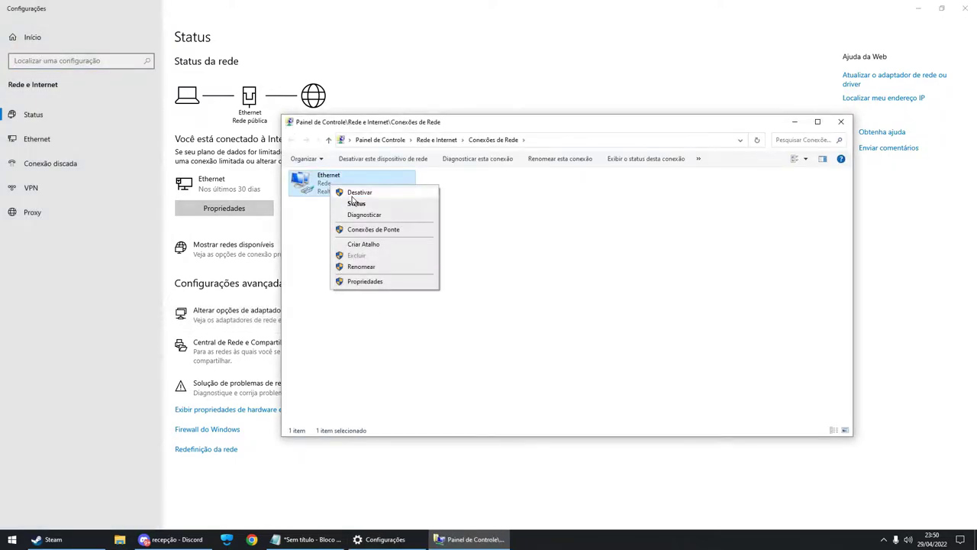
click(386, 205)
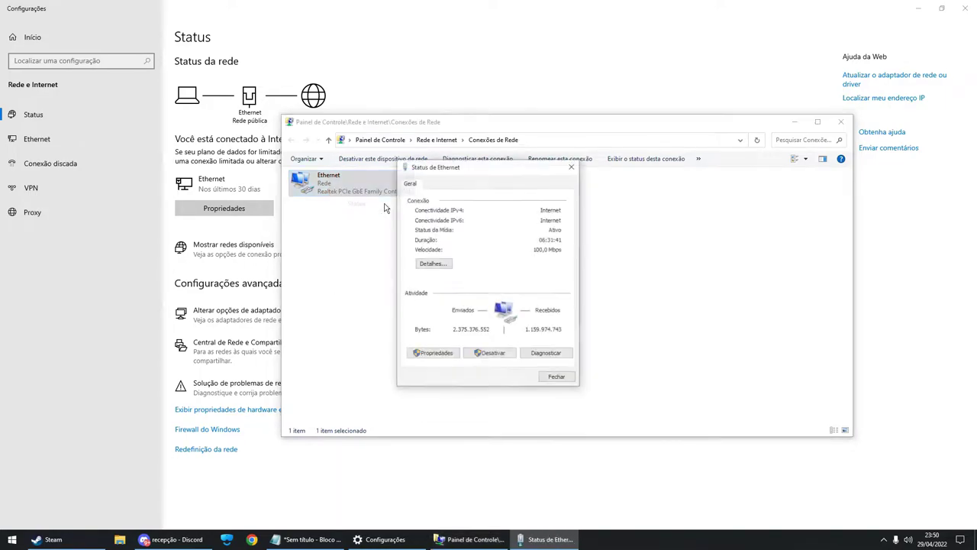
click(432, 264)
drag(466, 191, 469, 191)
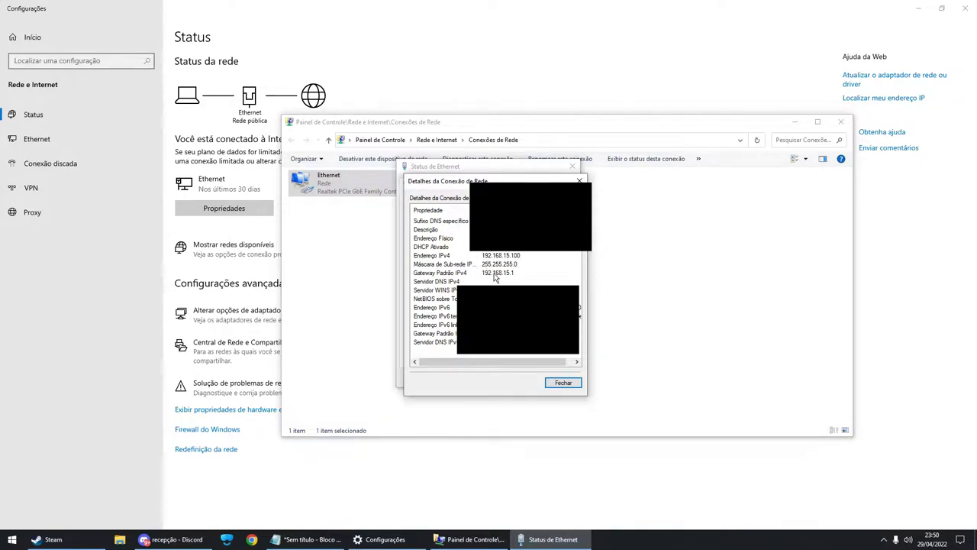
click(555, 384)
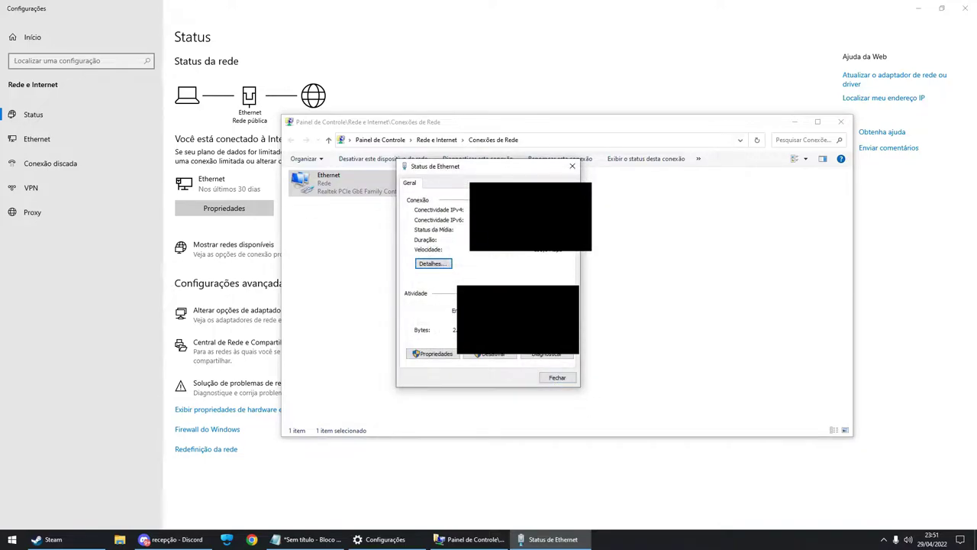
Open the Ethernet connection's TCP/IPv4 properties and enter 192.168.15.100 as the fixed IP address
click(434, 355)
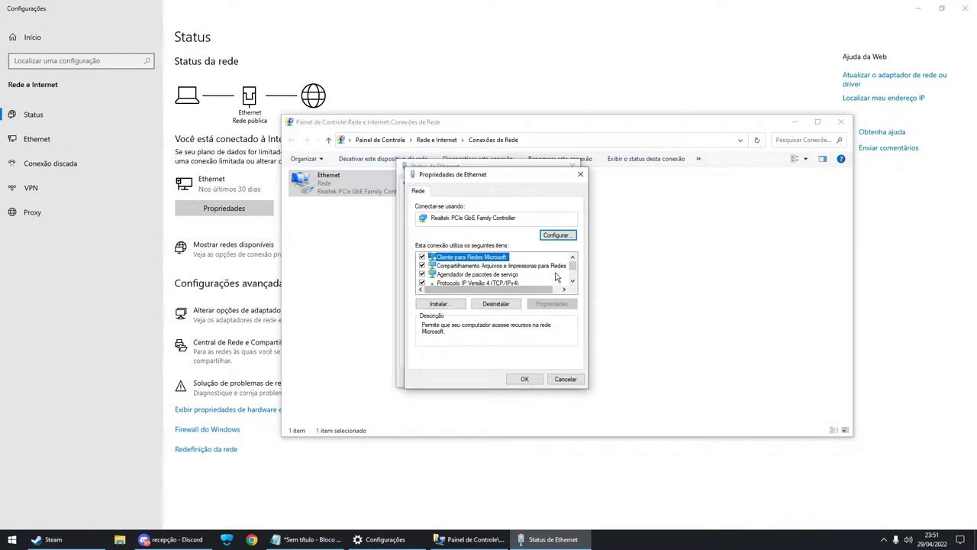
scroll(555, 277, down, 1)
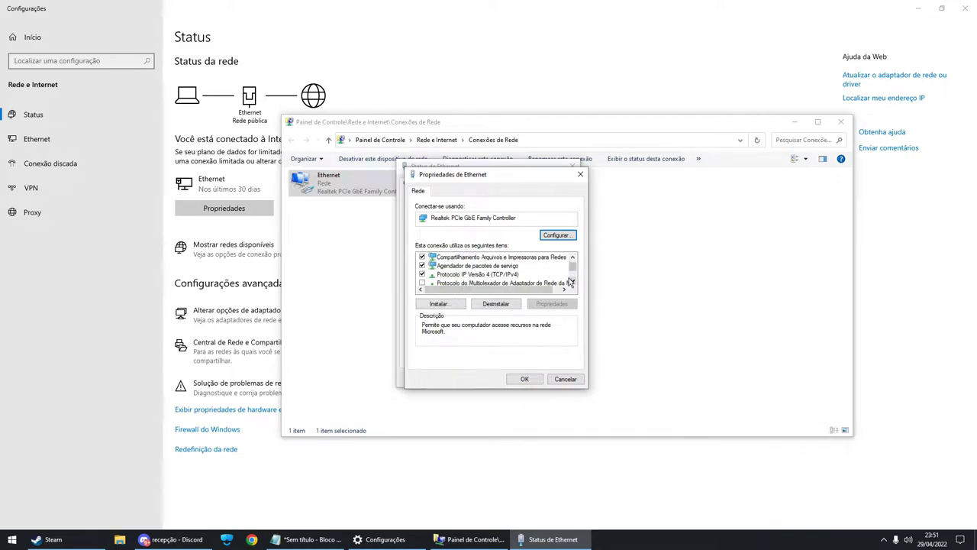
double_click(473, 275)
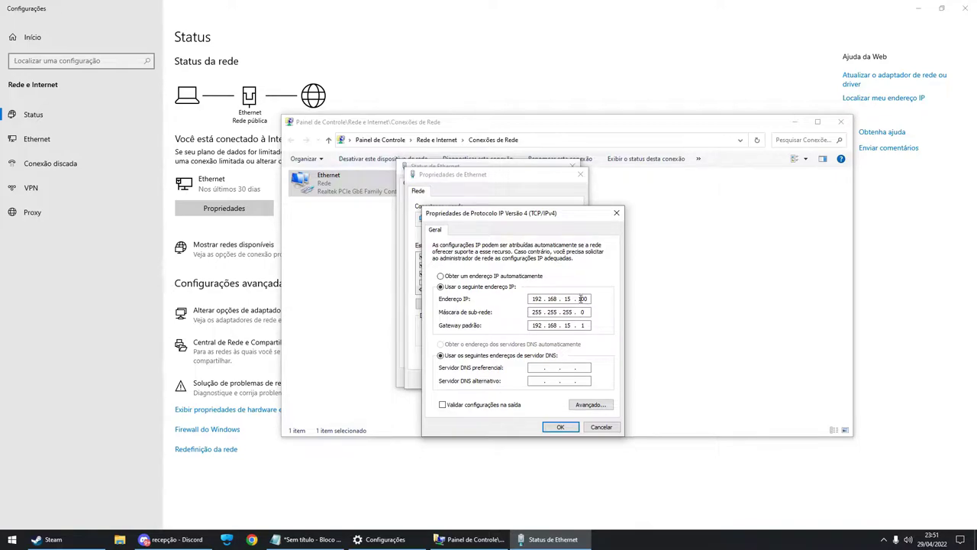
text(0)
drag(558, 216, 617, 210)
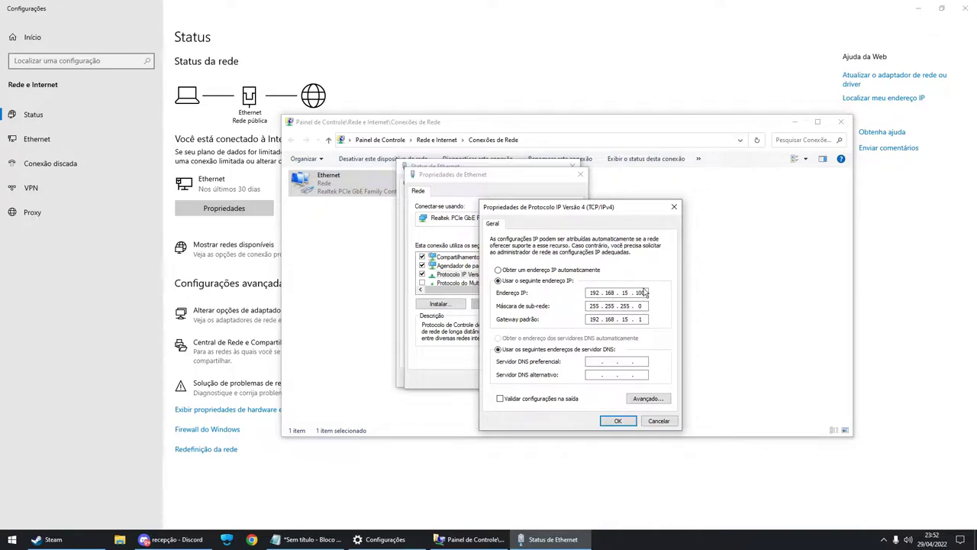
drag(612, 208, 635, 202)
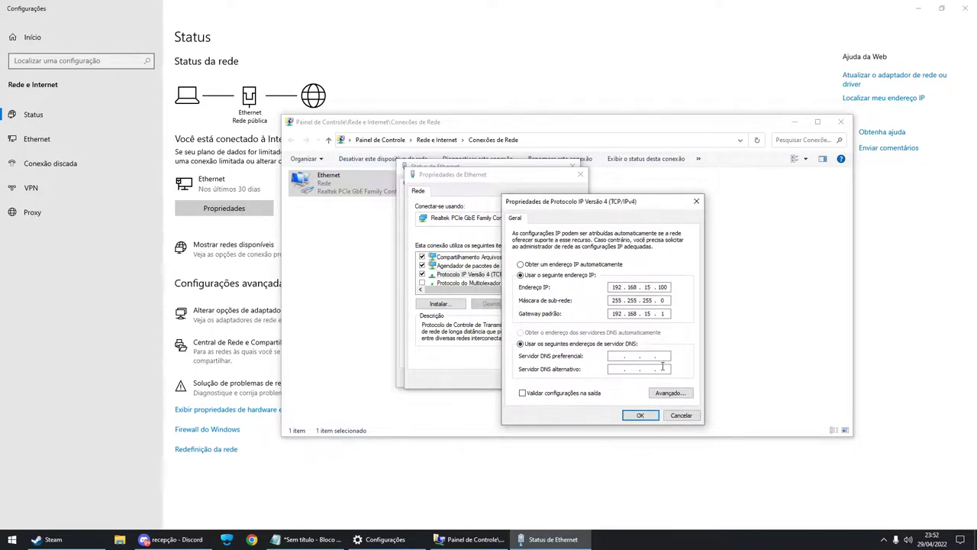
click(556, 265)
click(538, 276)
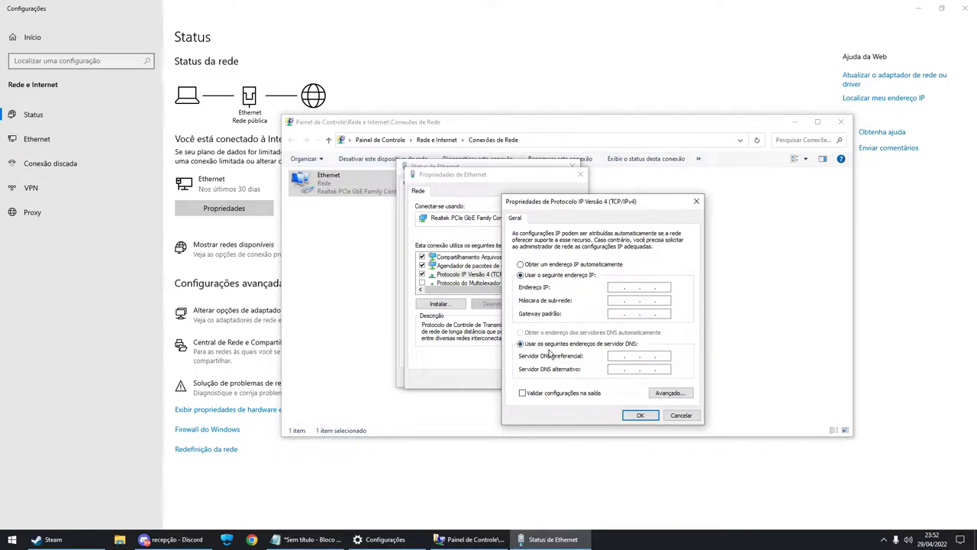
click(671, 414)
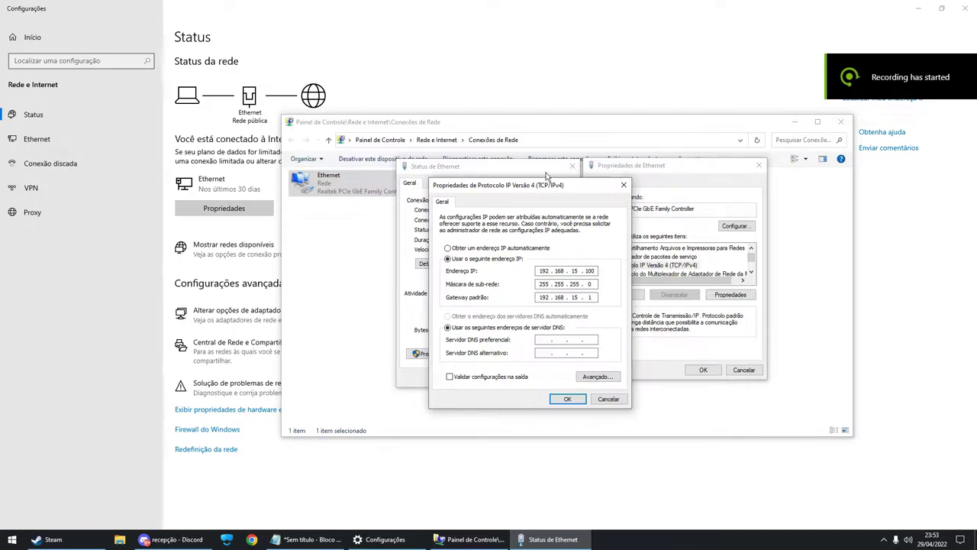
Apply the static IPv4 address 192.168.15.100 with mask 255.255.255.0 and gateway 192.168.15.1, and close the network connections window
drag(564, 188, 515, 163)
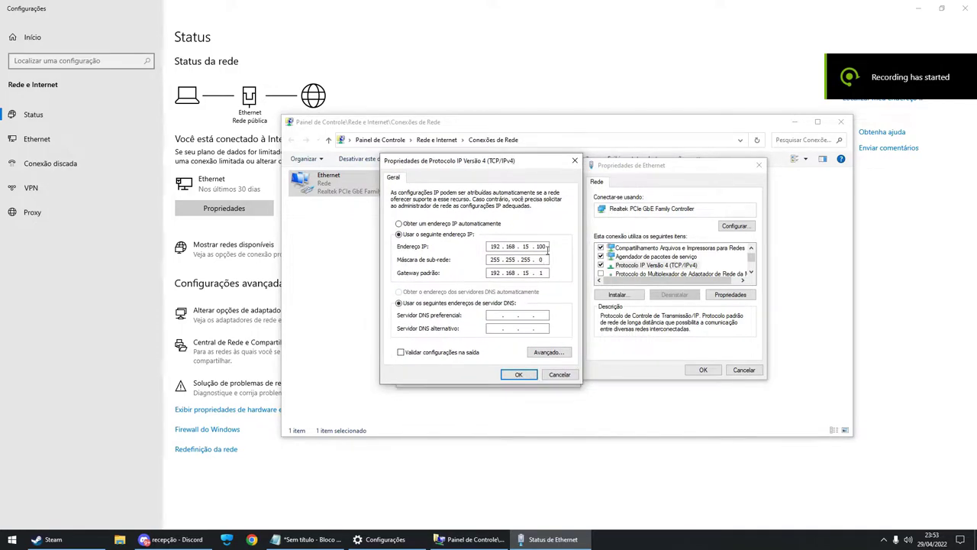
click(520, 378)
click(703, 369)
click(557, 377)
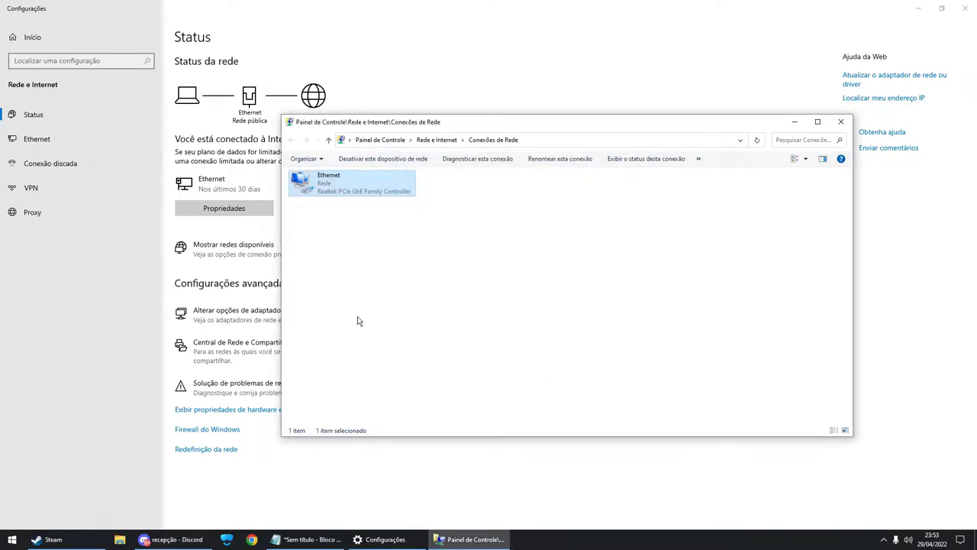
click(840, 122)
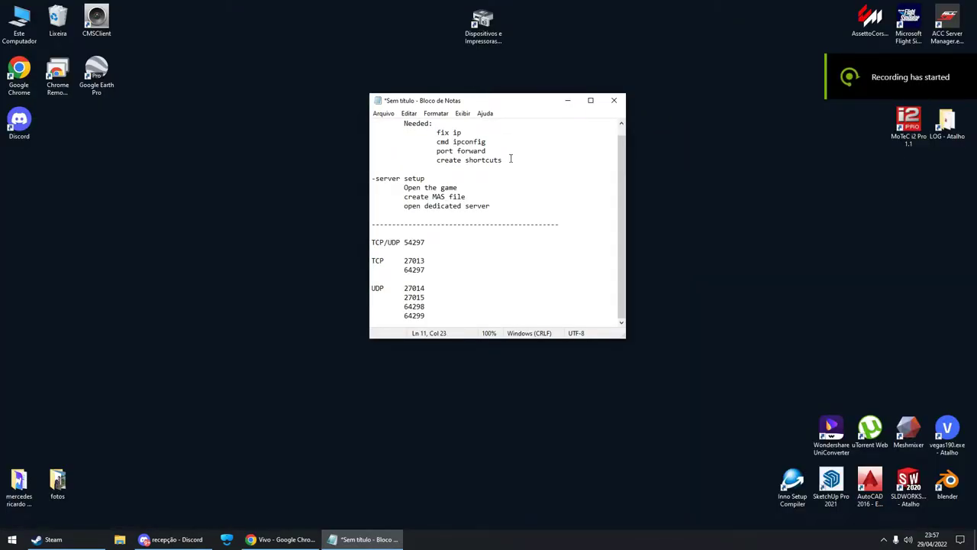
Review the TCP and UDP ports needed for the server in the notes
scroll(621, 198, up, 1)
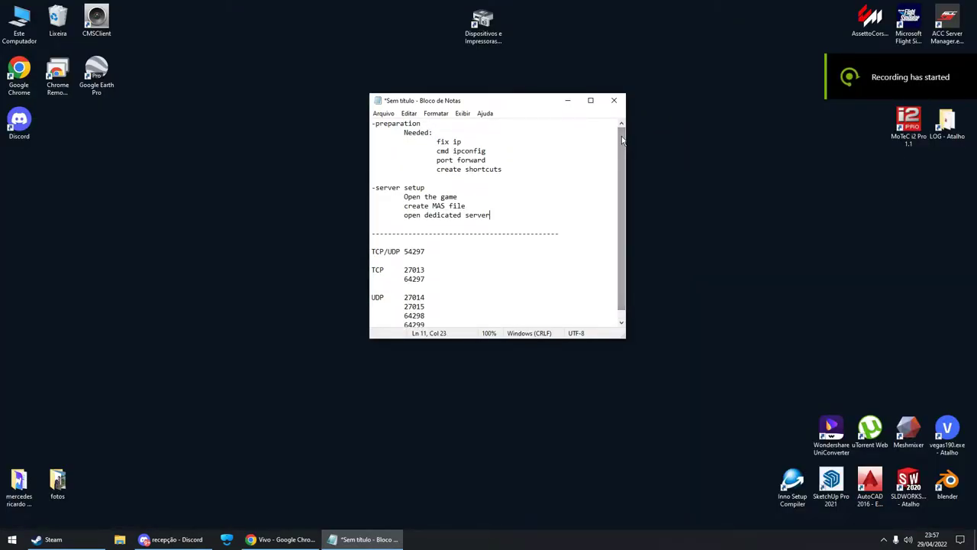
scroll(451, 253, down, 1)
drag(403, 242, 385, 261)
click(429, 315)
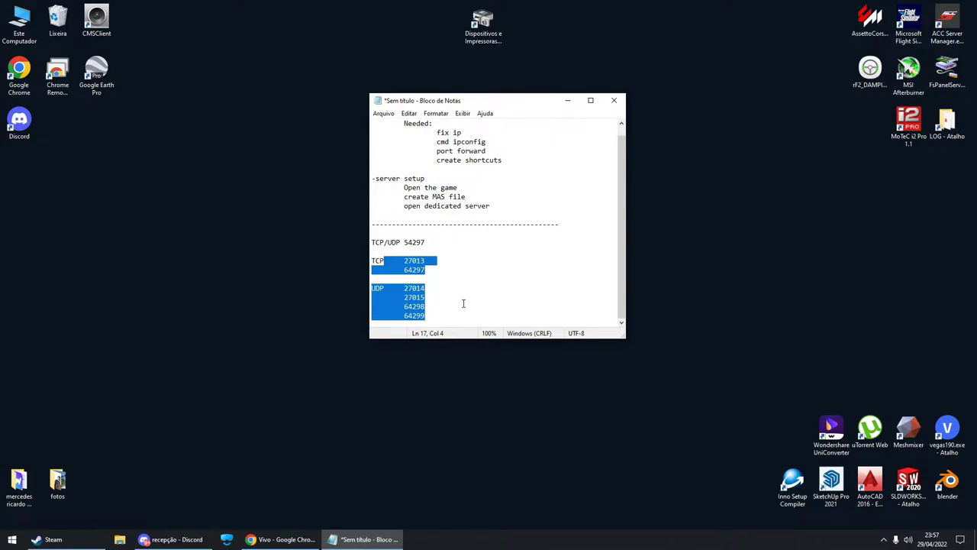
Switch to the Vivo router page in Chrome and arrange it side by side with the port notes
click(278, 539)
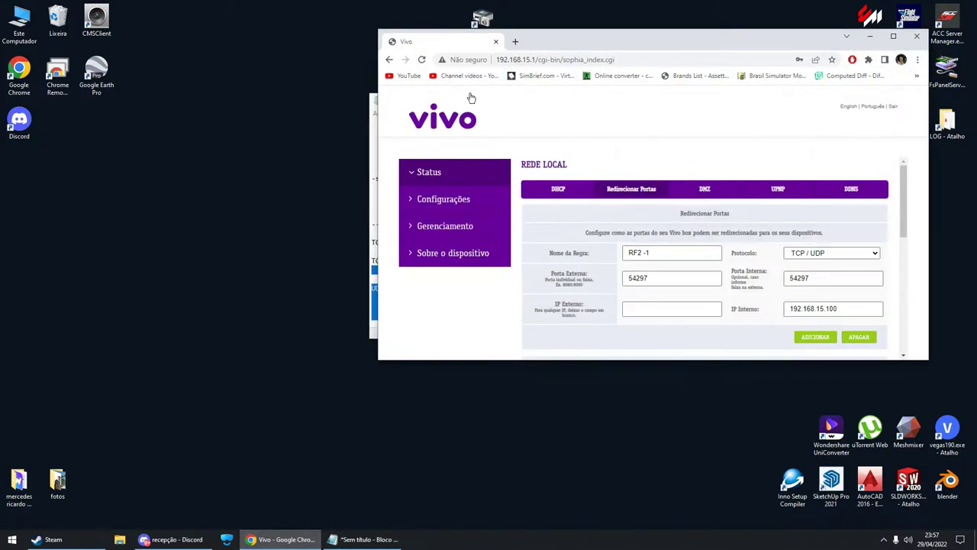
drag(376, 34, 140, 98)
drag(560, 109, 505, 94)
drag(566, 92, 541, 81)
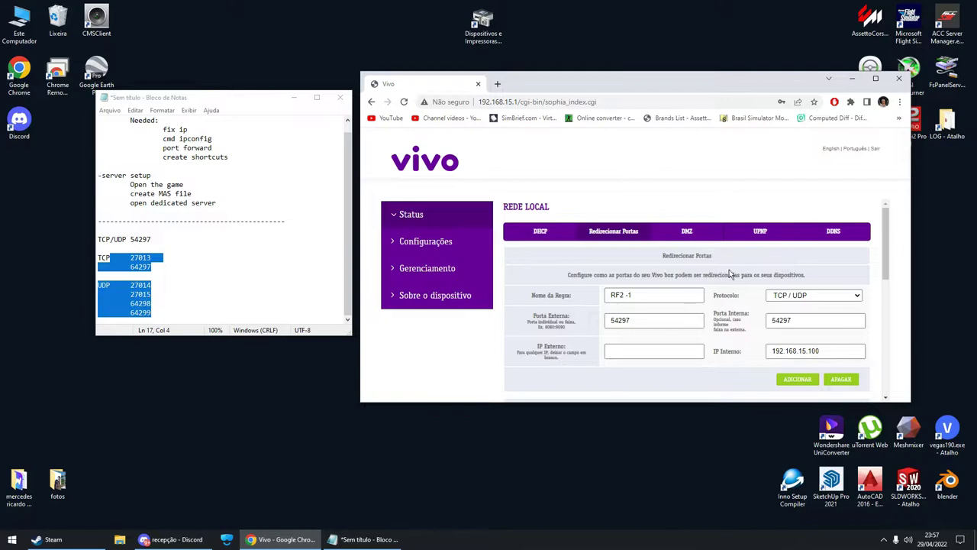
Look over the router's port redirection form and table, and compare them with the TCP/UDP 54297 entry in the notes
scroll(654, 329, down, 1)
scroll(648, 298, down, 1)
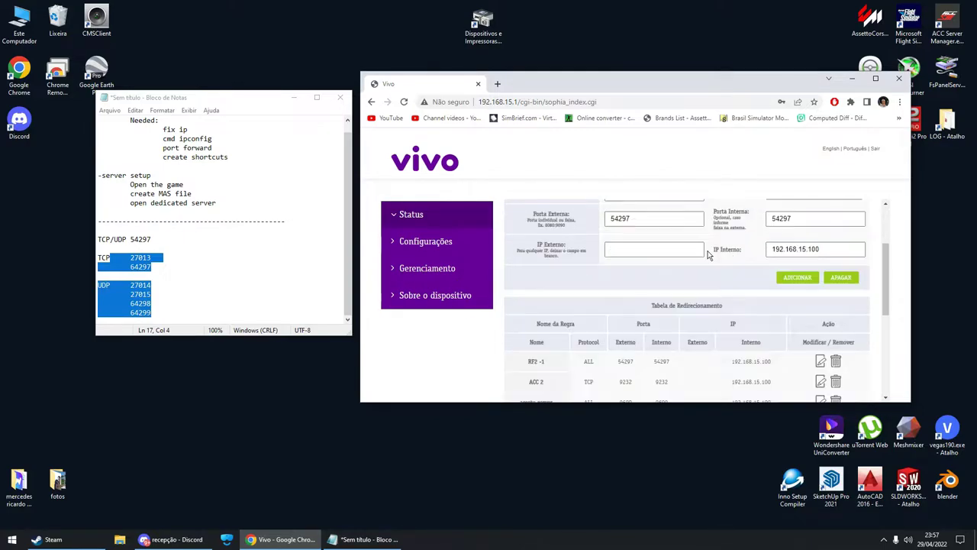
scroll(580, 309, up, 2)
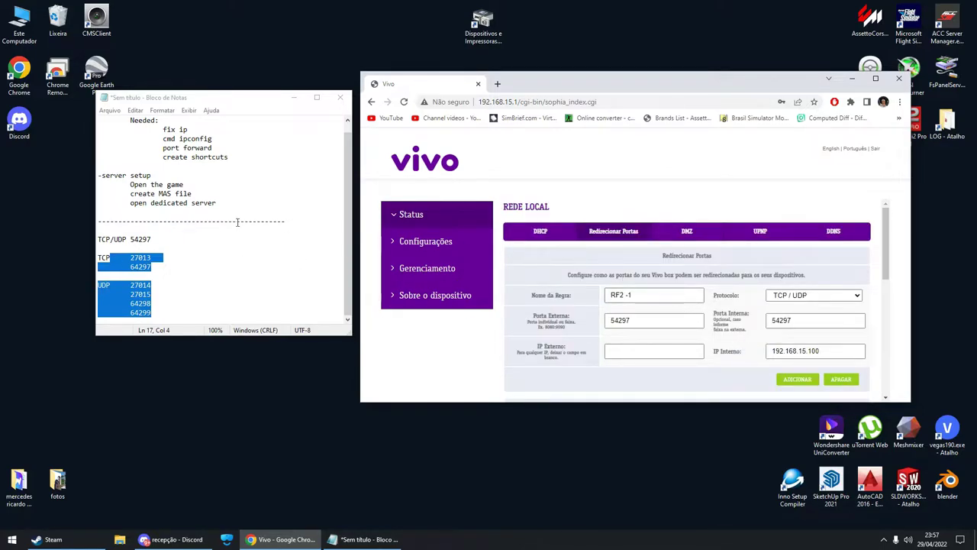
click(153, 240)
drag(153, 240, 126, 239)
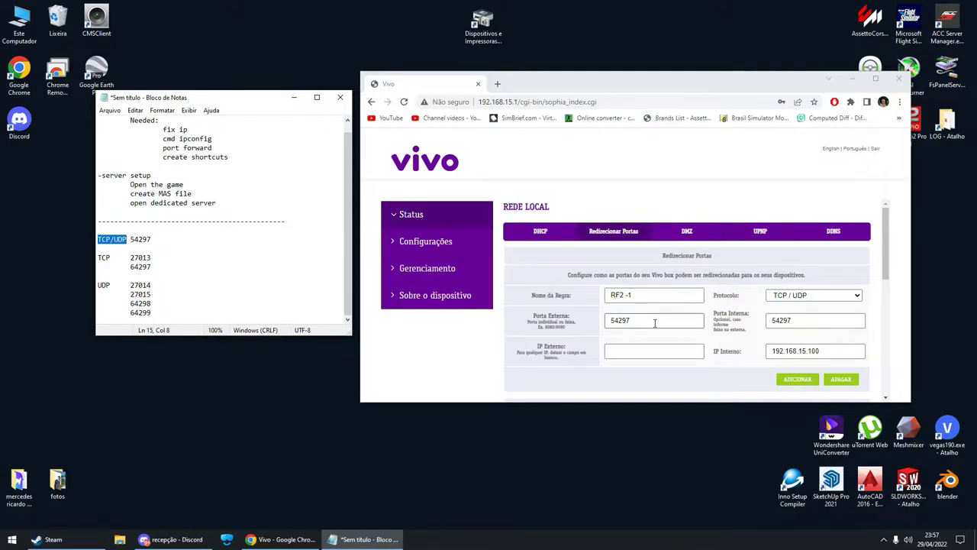
Examine the rule name and internal IP fields of the RF2 -1 port redirection rule
drag(638, 81, 622, 63)
scroll(680, 322, down, 1)
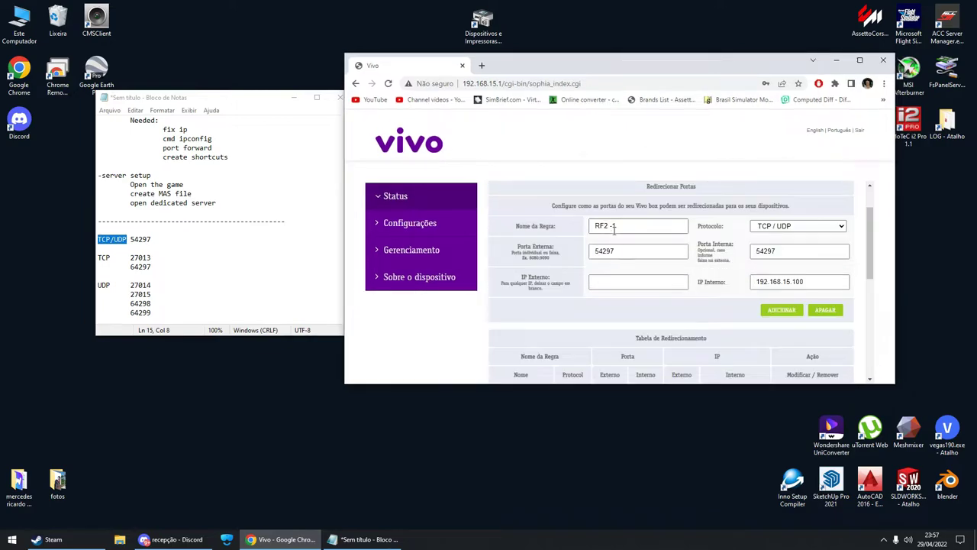
drag(644, 226, 586, 233)
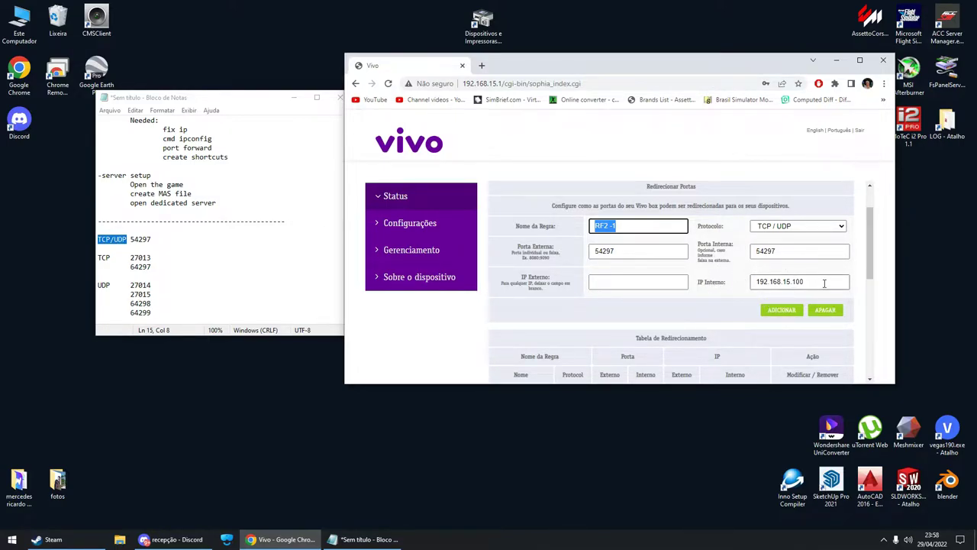
drag(824, 282, 753, 284)
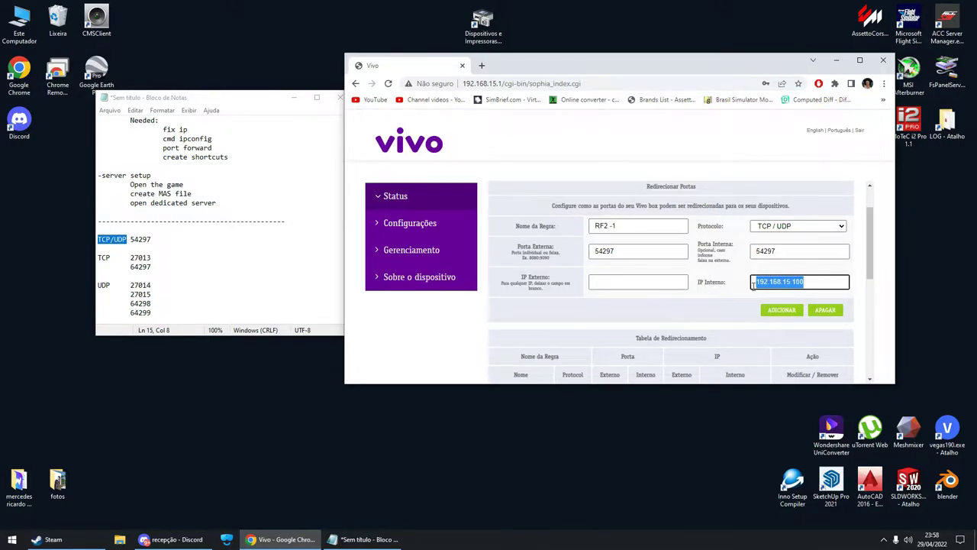
click(816, 284)
drag(791, 281, 811, 281)
click(808, 281)
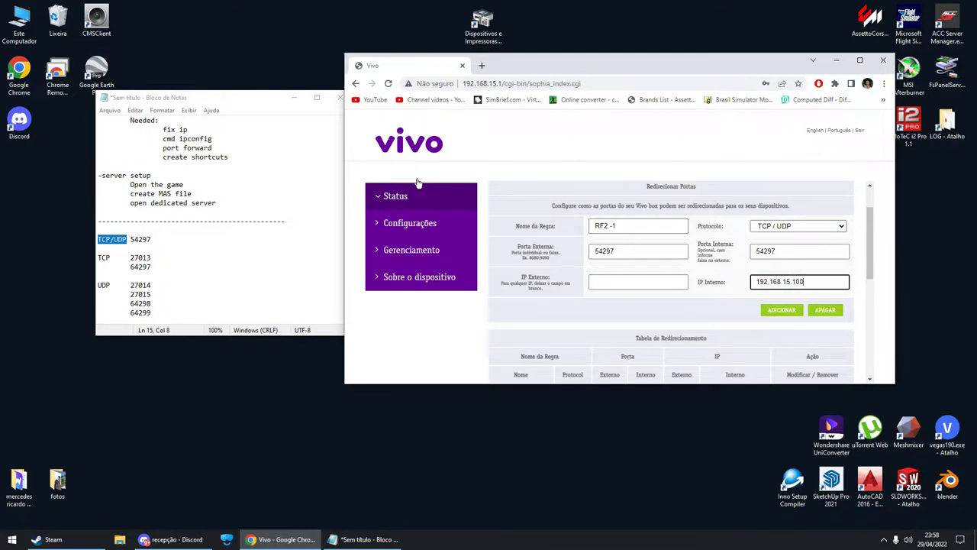
Check the TCP port entries in the notes and set the redirection rule's protocol to TCP
double_click(136, 258)
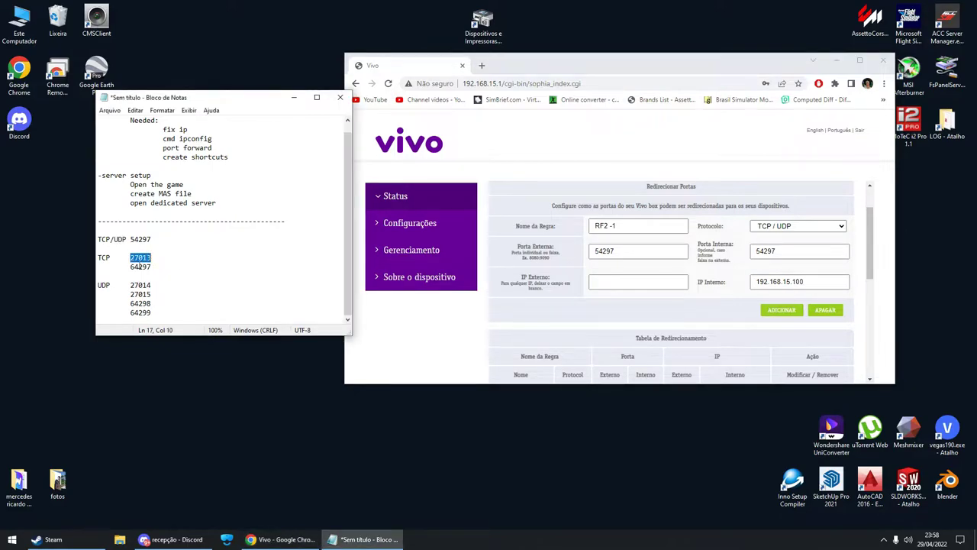
drag(112, 259, 101, 260)
click(763, 226)
click(767, 245)
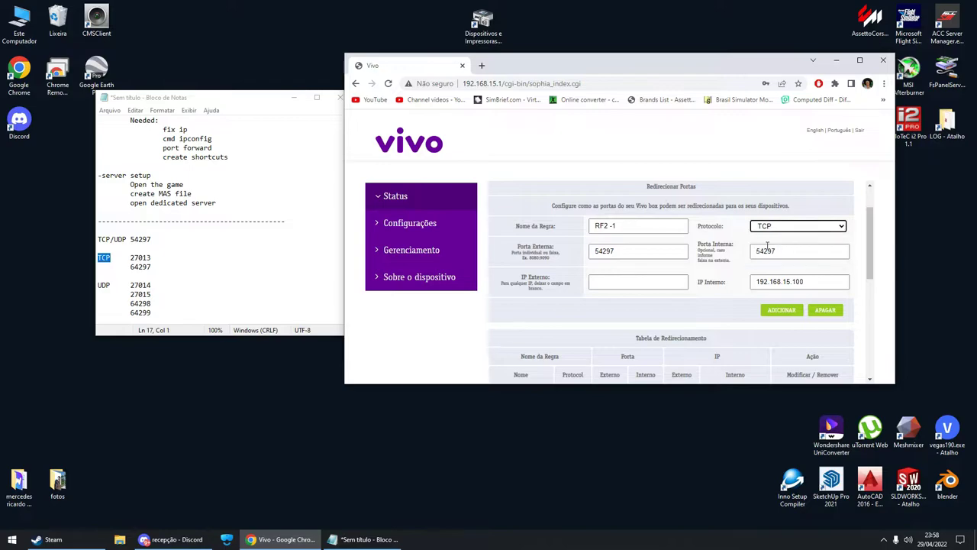
Compare the TCP and UDP ports in the notes with the RF2 and Steam rules in the router's redirection table
drag(152, 239, 166, 306)
click(167, 314)
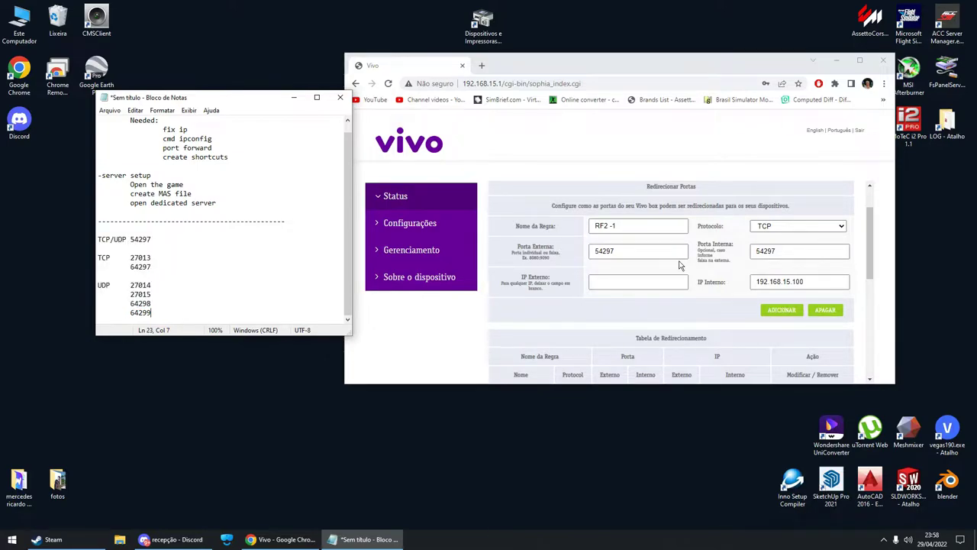
drag(870, 232, 871, 328)
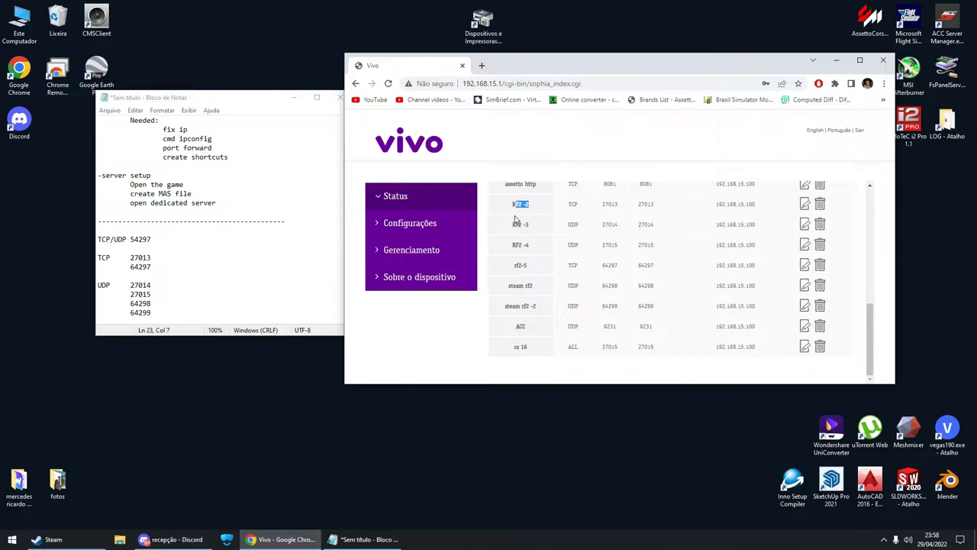
double_click(516, 267)
scroll(524, 343, up, 3)
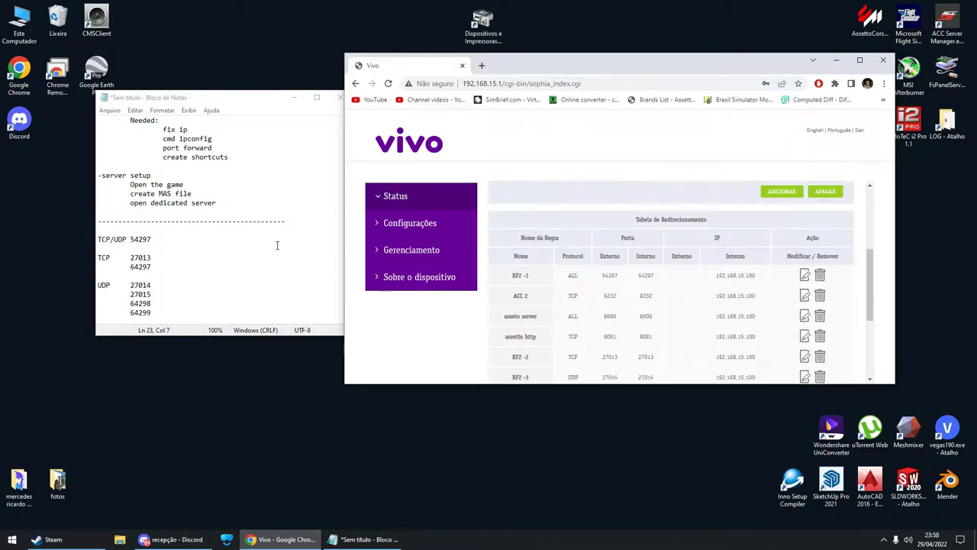
Close the router page and move the notes window toward the middle of the desktop
click(883, 59)
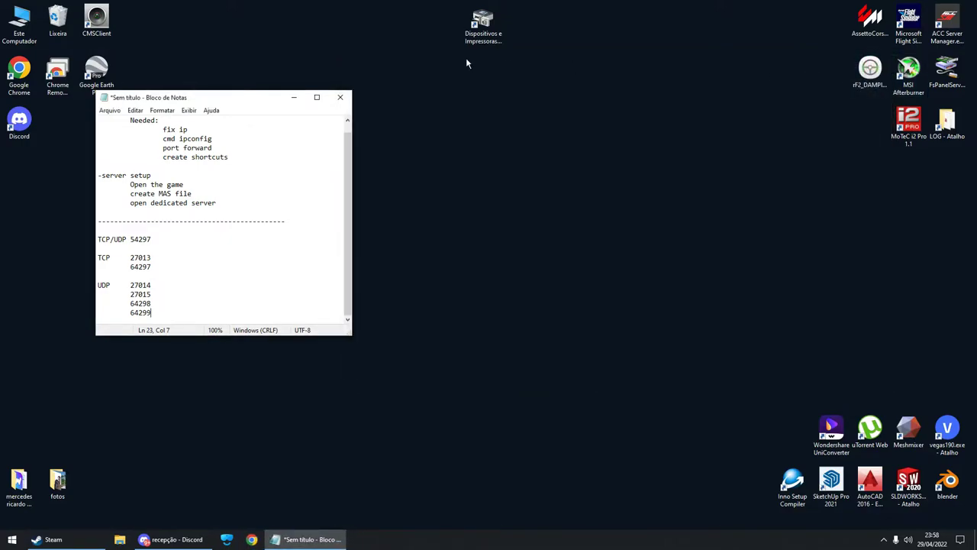
drag(266, 99, 389, 78)
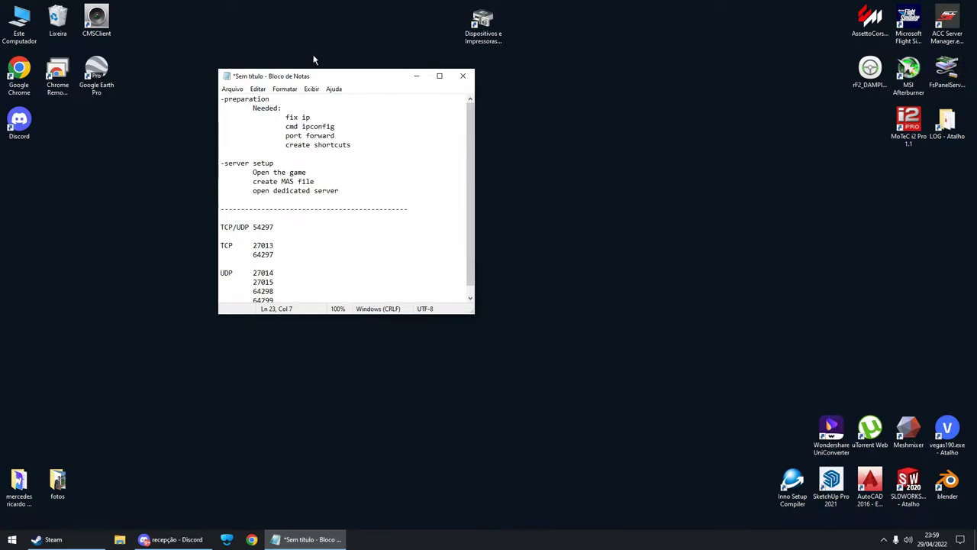
drag(319, 79, 406, 96)
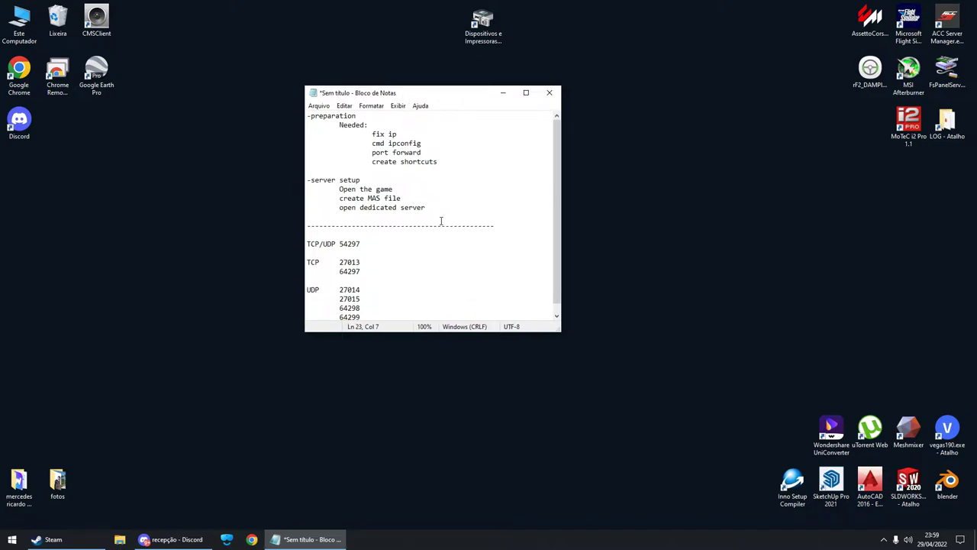
Switch to Steam, browse rFactor 2's local files to open its install folder, and close the Steam windows
click(53, 538)
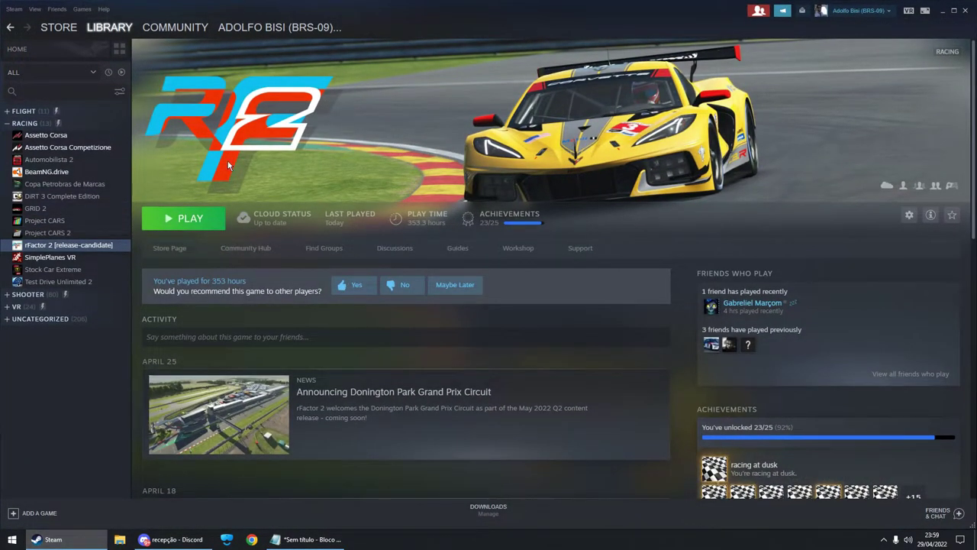
right_click(74, 245)
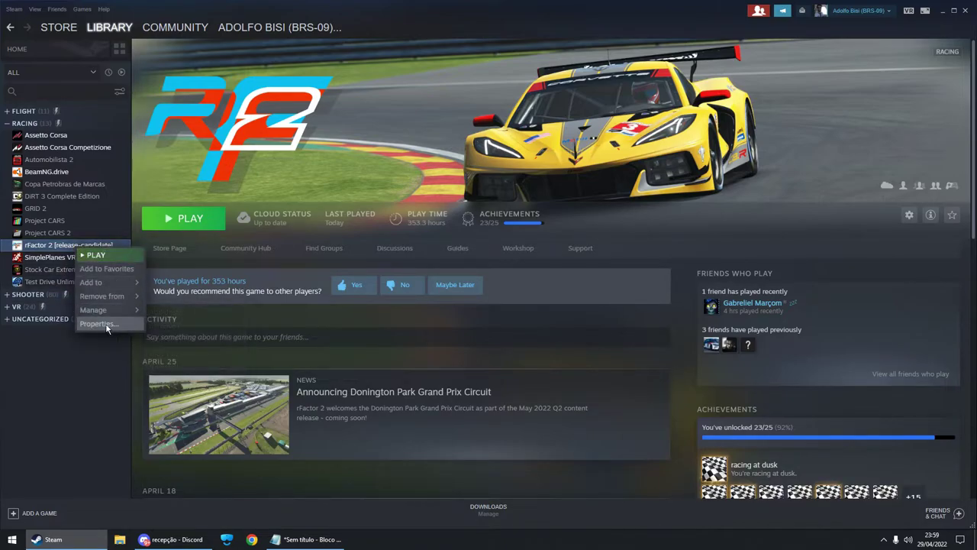
click(107, 325)
click(319, 204)
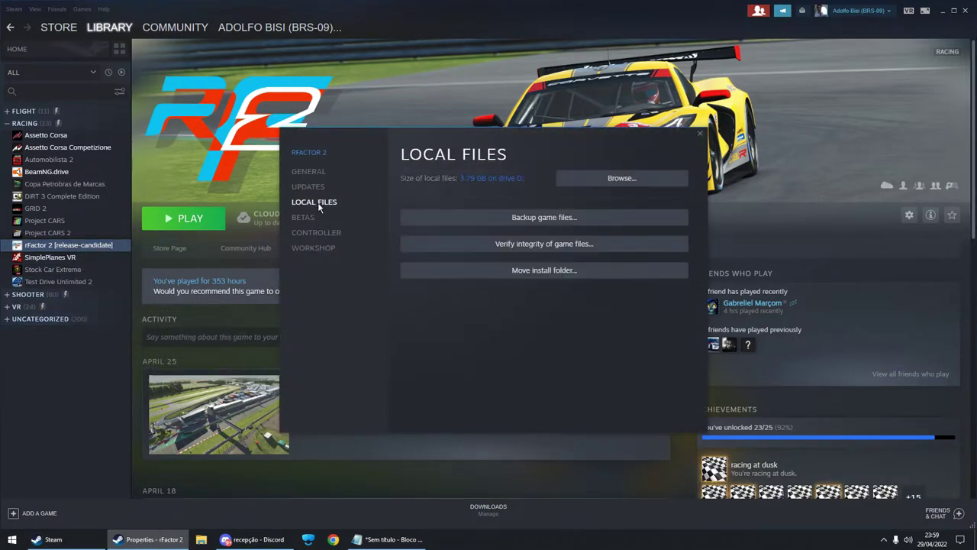
click(604, 187)
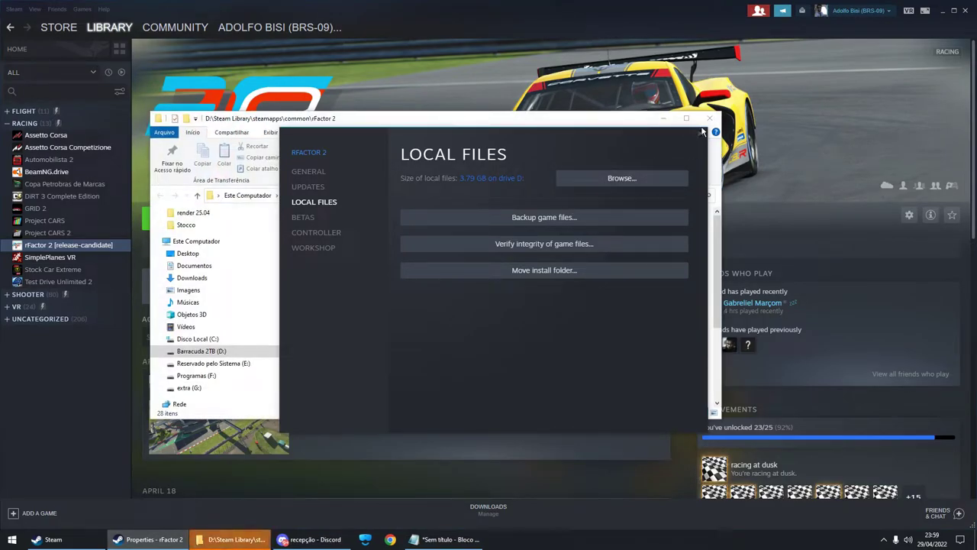
click(701, 136)
click(153, 539)
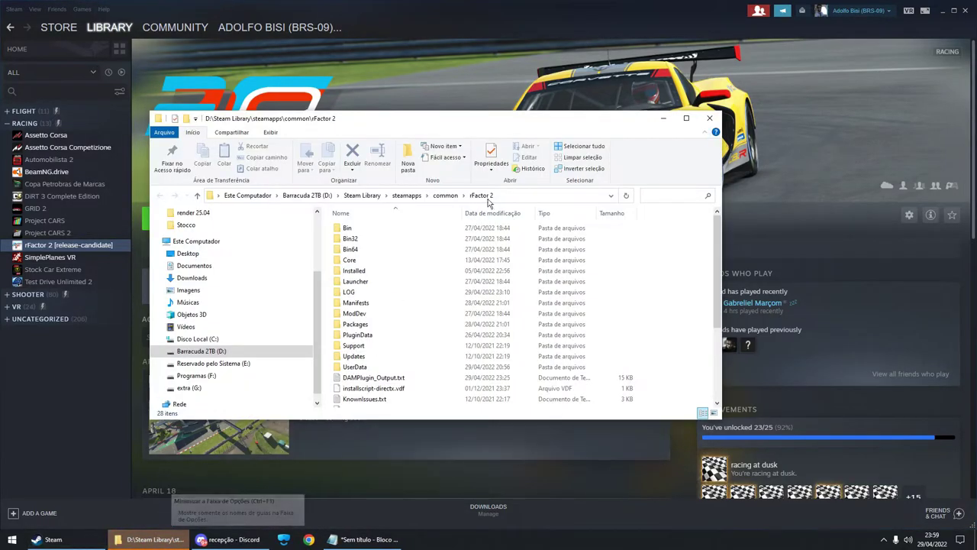
click(966, 11)
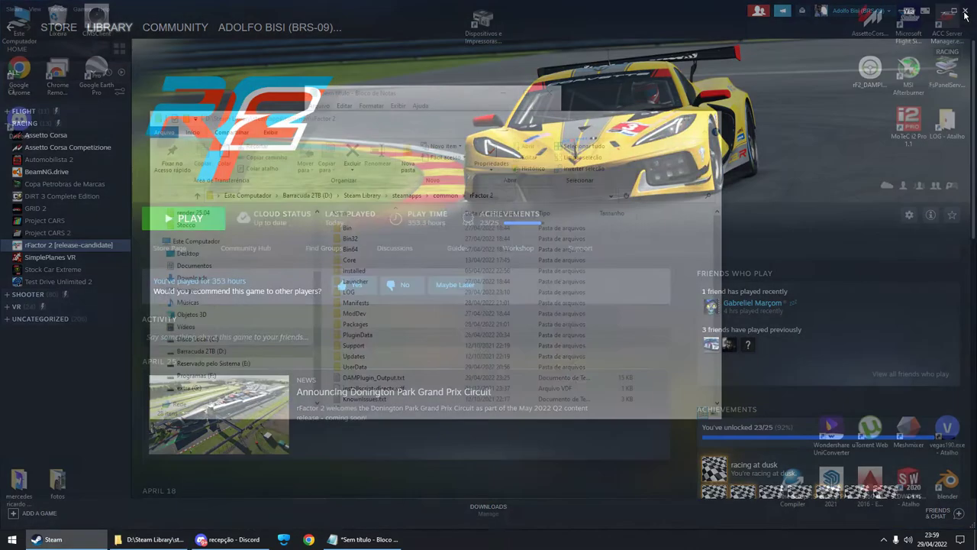
Arrange the notes and the rFactor 2 folder window side by side on the desktop
drag(461, 124, 642, 91)
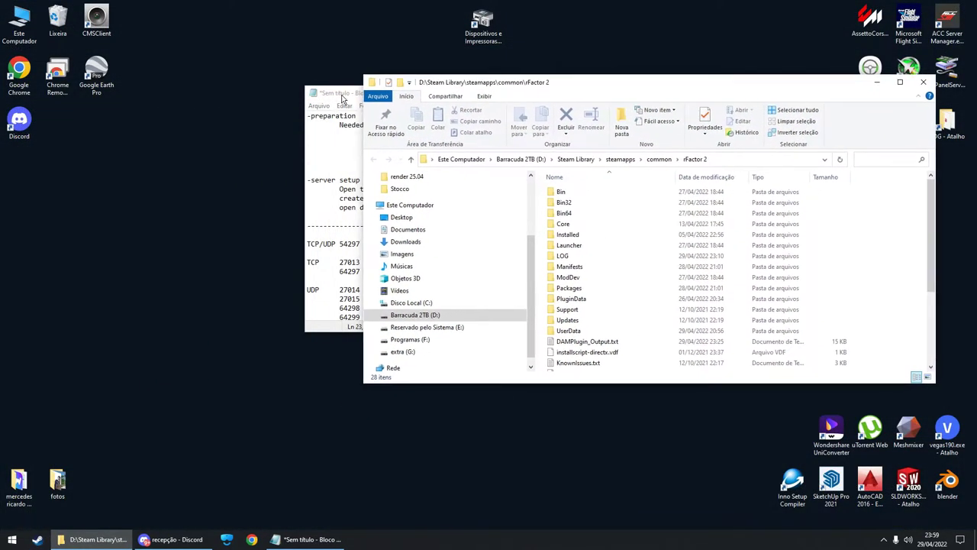
drag(342, 95, 155, 74)
drag(603, 93, 600, 69)
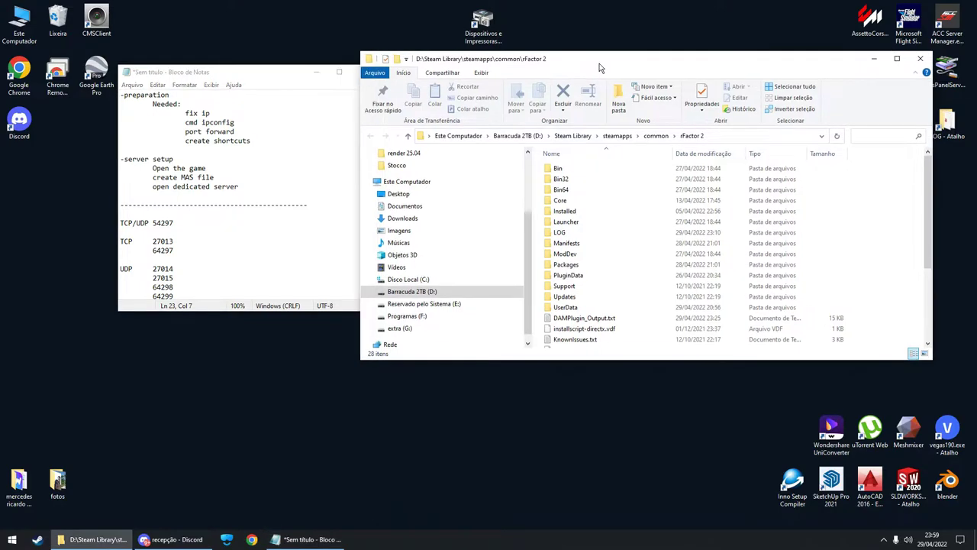
Create a desktop shortcut to ModMgr.exe from the Bin64 folder and place it in the free area below the folder window
double_click(567, 191)
scroll(608, 290, down, 1)
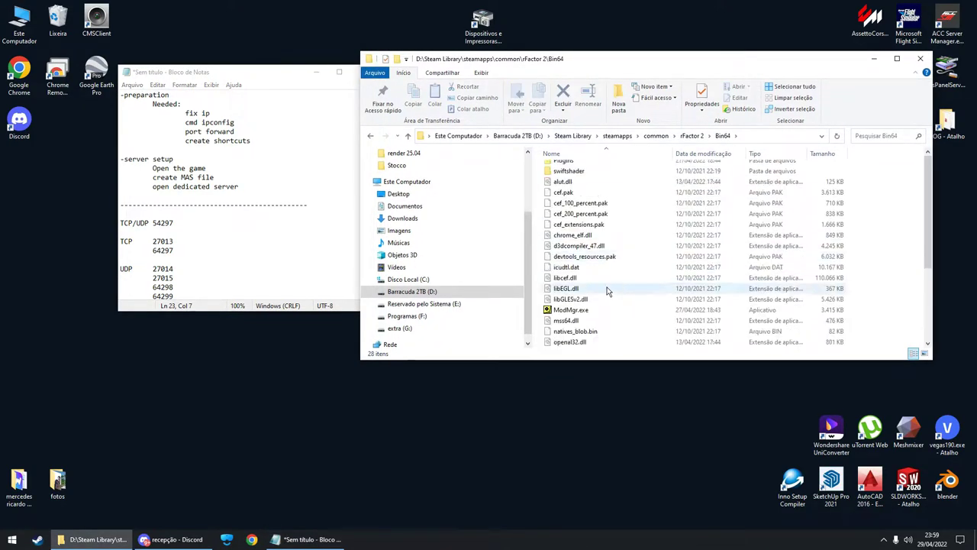
scroll(608, 290, down, 3)
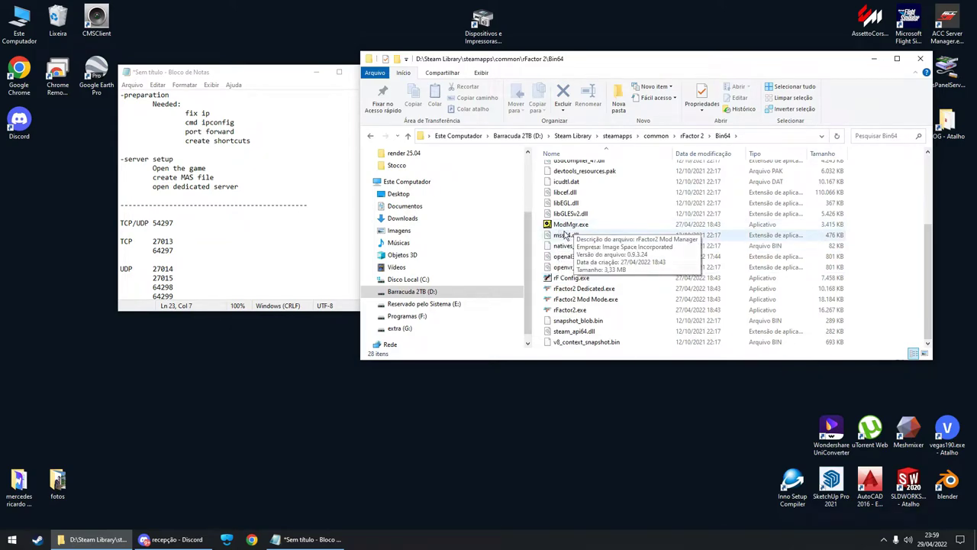
right_click(566, 229)
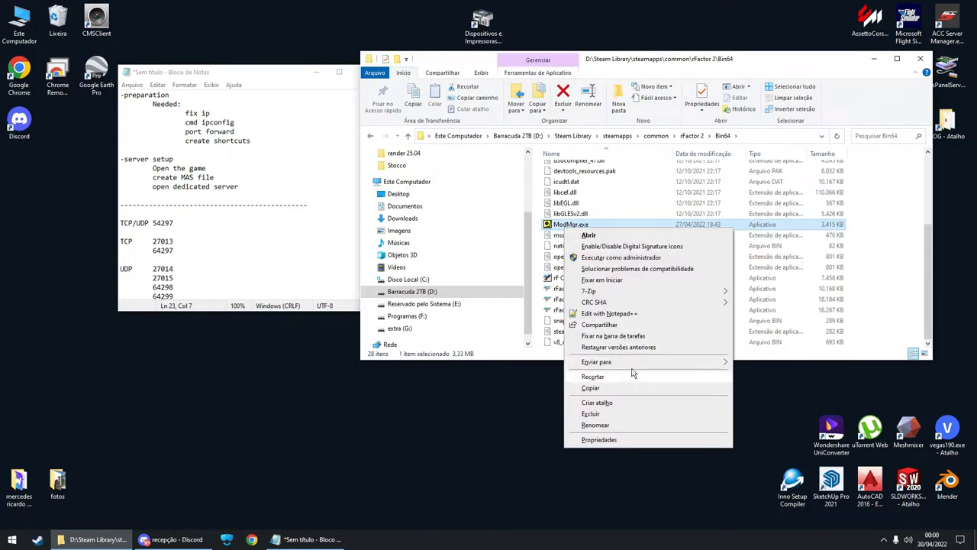
mouse_move(636, 363)
click(765, 365)
drag(19, 174, 600, 483)
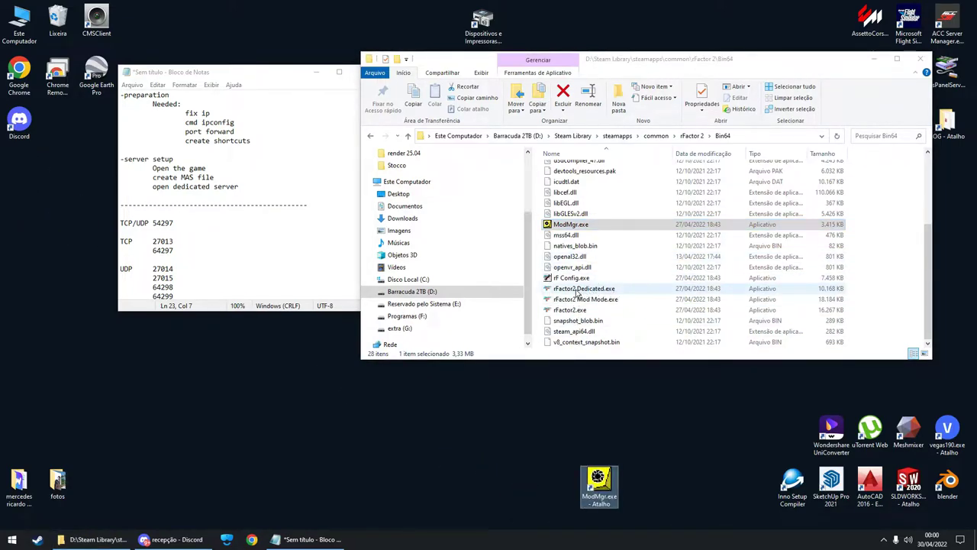
Create a desktop shortcut to rFactor2 Dedicated.exe and place it beside the ModMgr shortcut
right_click(574, 290)
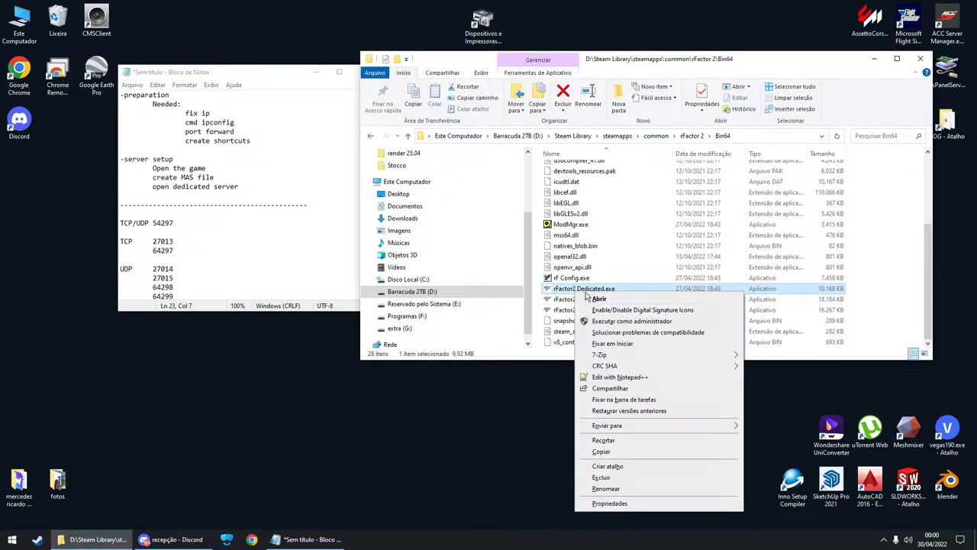
mouse_move(669, 425)
click(786, 426)
drag(40, 197, 569, 496)
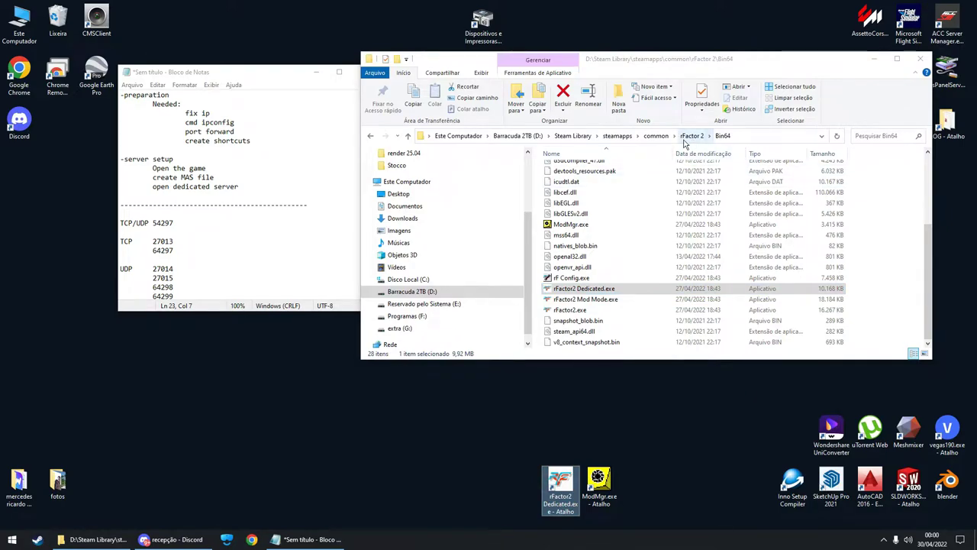
Create a desktop shortcut to MAS2_x64.exe from rFactor 2's Support\Tools folder and place it beside the other two shortcuts
click(691, 136)
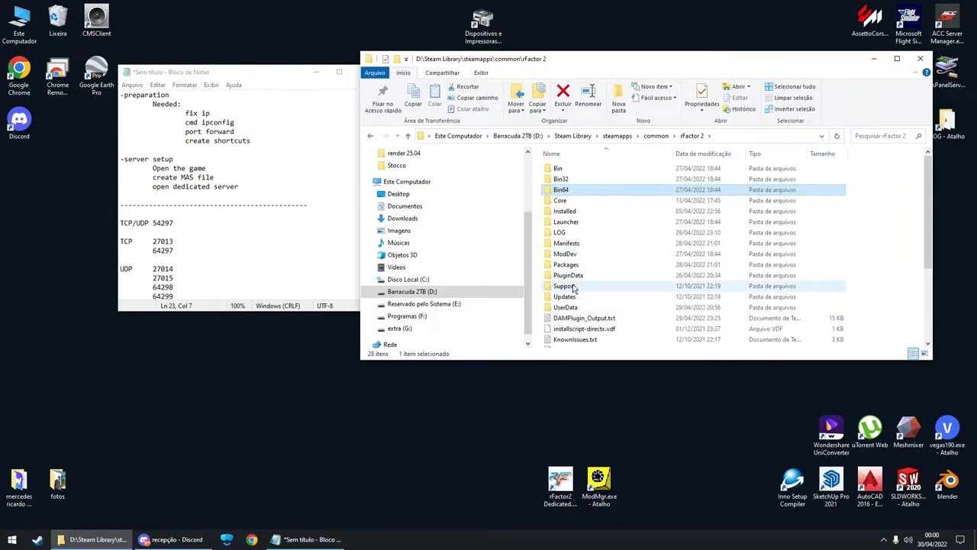
double_click(574, 286)
double_click(571, 232)
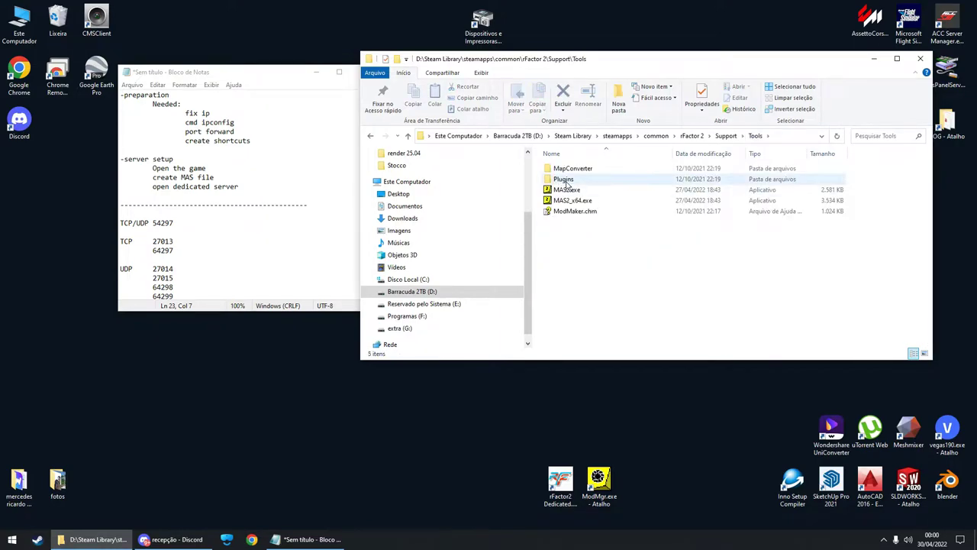
click(568, 202)
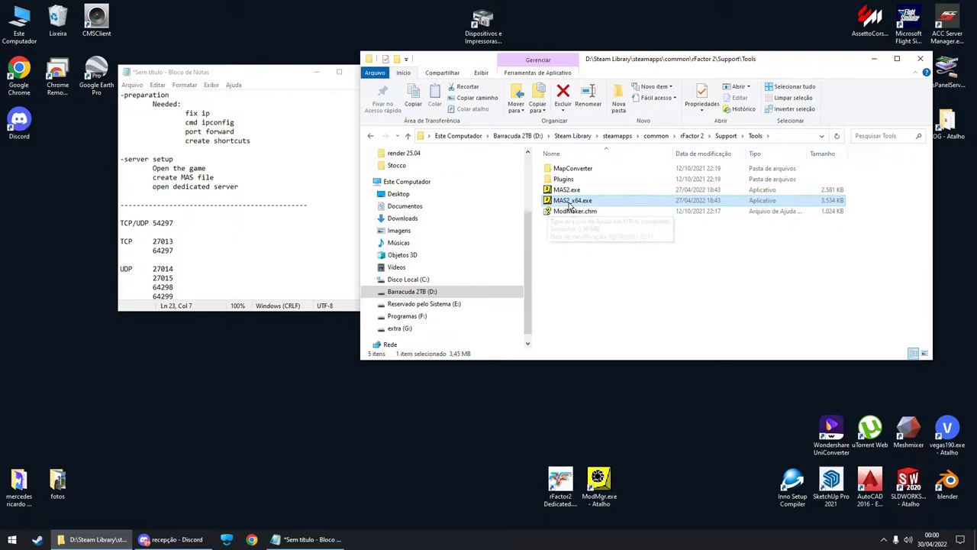
right_click(580, 201)
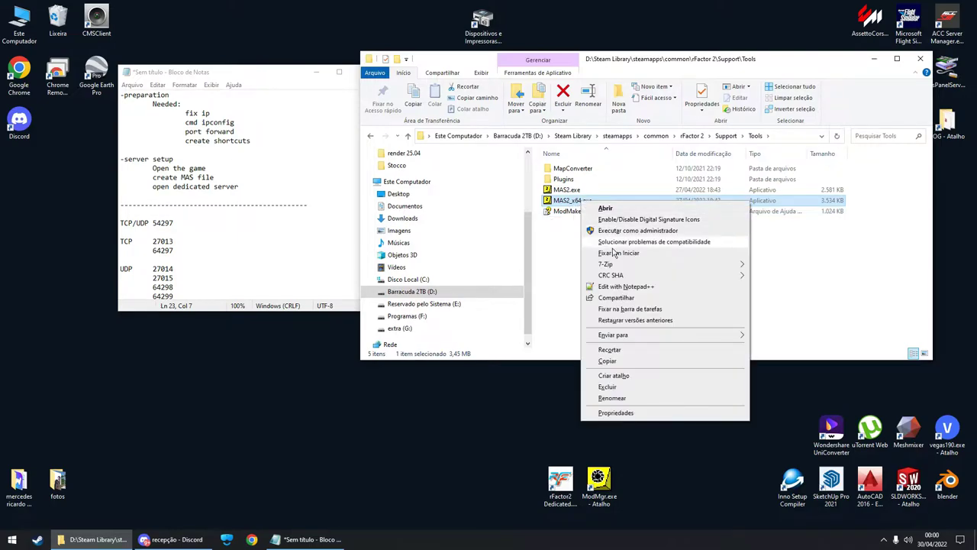
mouse_move(630, 336)
click(792, 338)
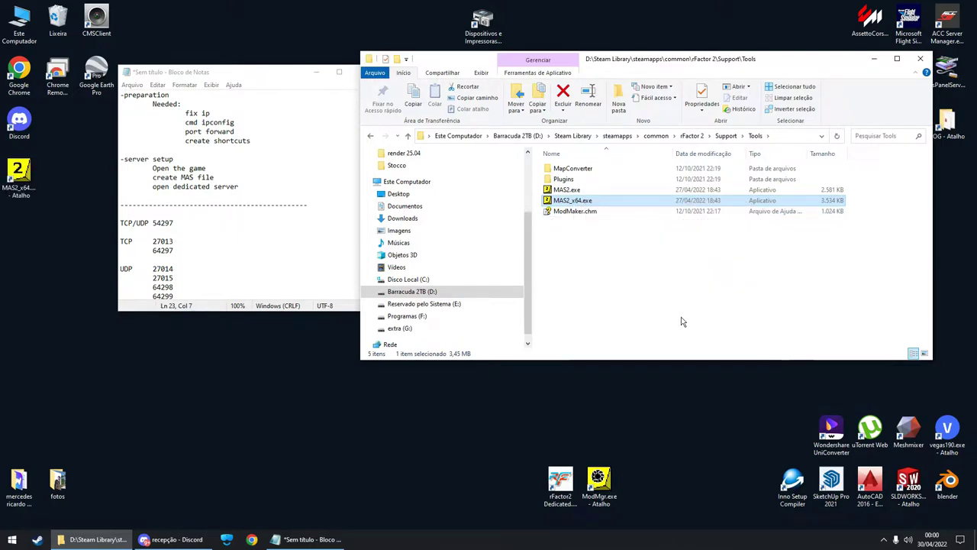
drag(19, 176, 525, 485)
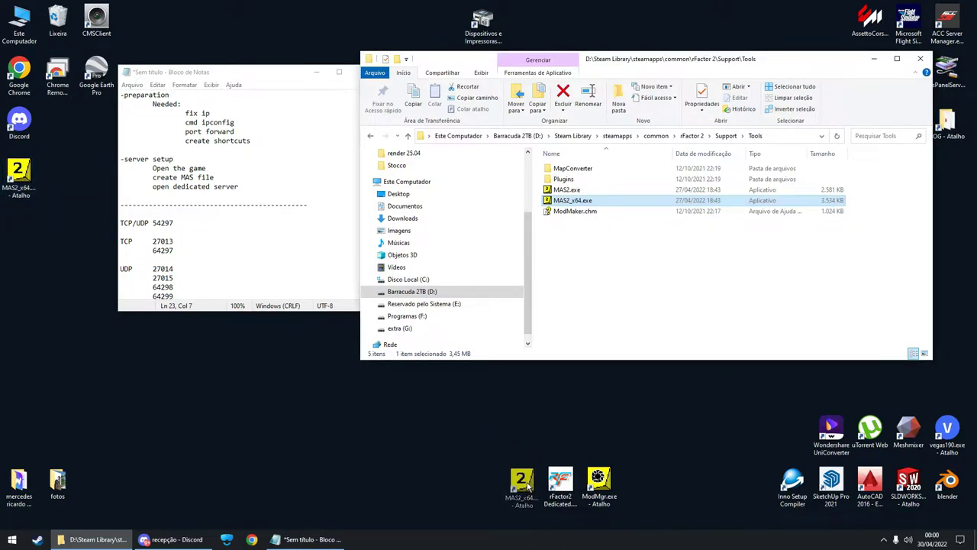
drag(656, 439, 487, 514)
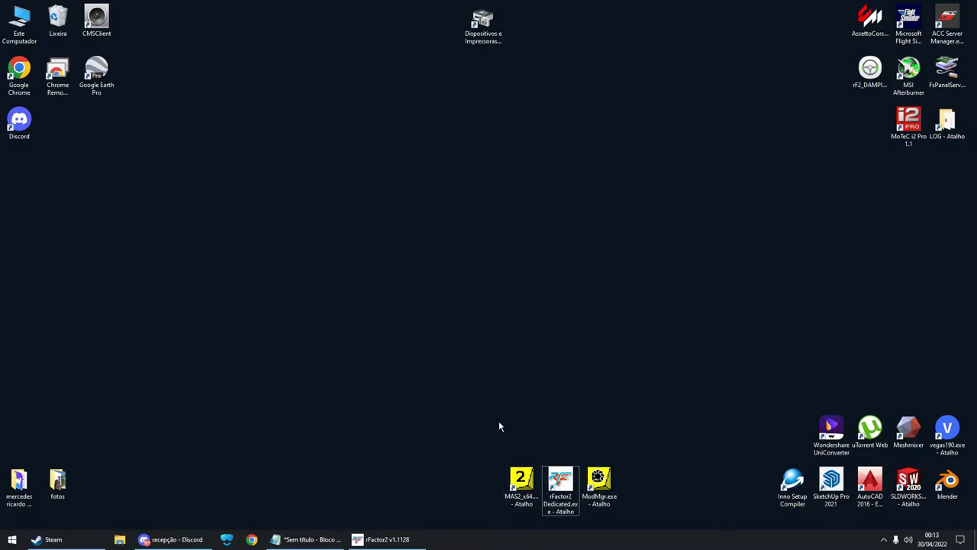
Set the rFactor2 Dedicated shortcut's start-in folder to "D:\Steam Library\steamapps\common\rFactor 2" by removing \Bin64, and save it
click(599, 479)
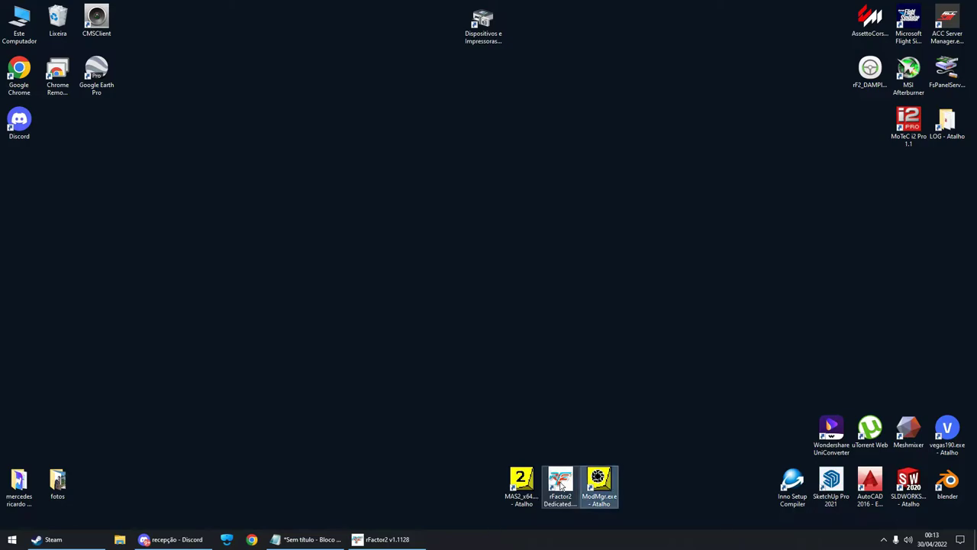
right_click(561, 479)
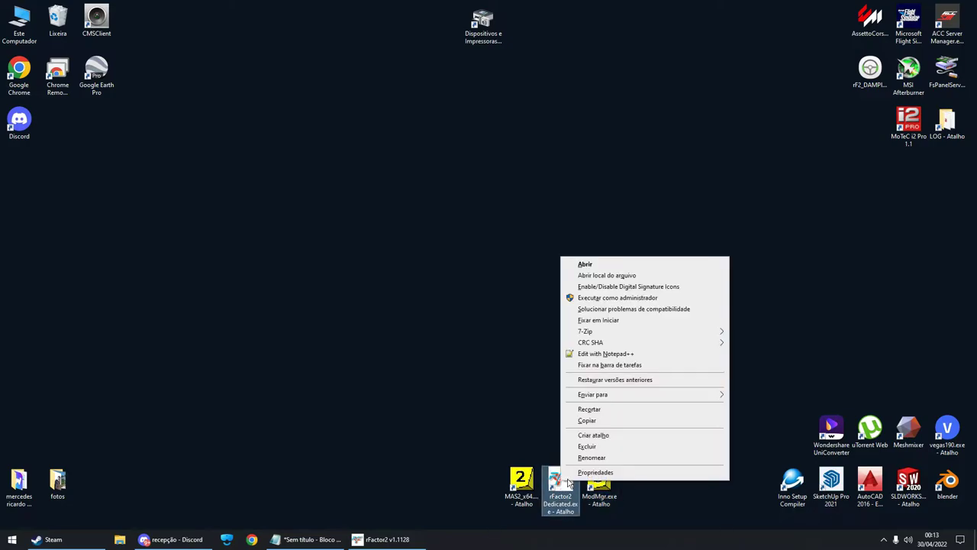
click(578, 474)
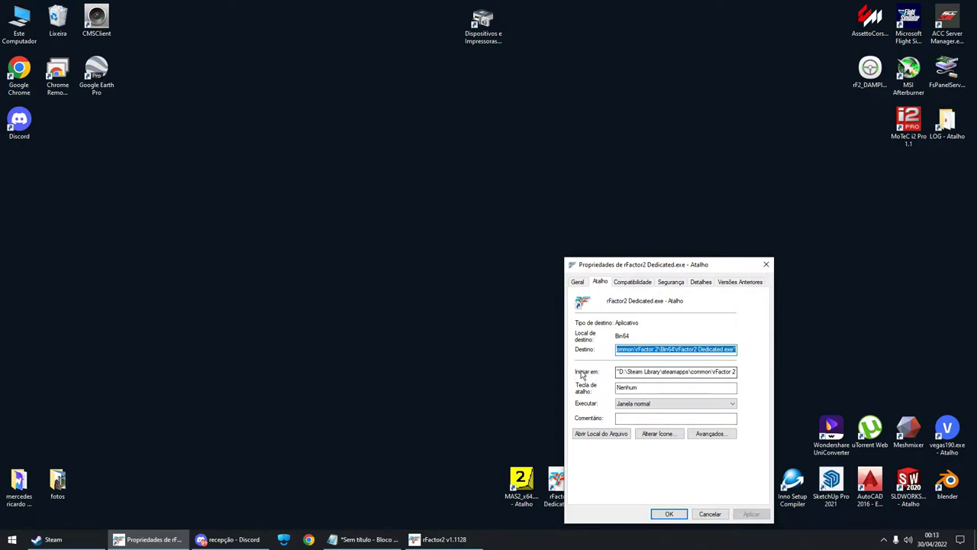
drag(661, 372, 742, 377)
click(733, 370)
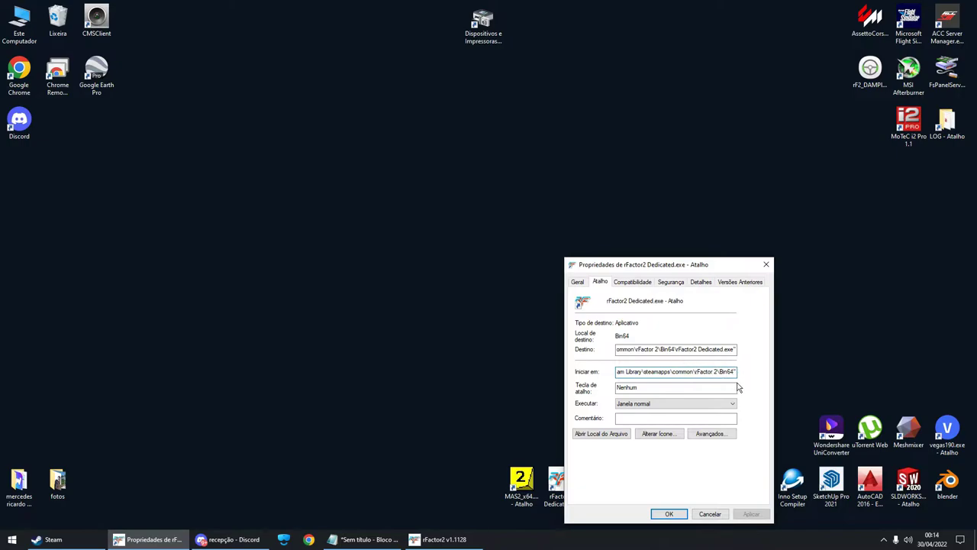
key(BackSpace)
key(BackSpace)
key(BackSpace)
key(BackSpace)
key(BackSpace)
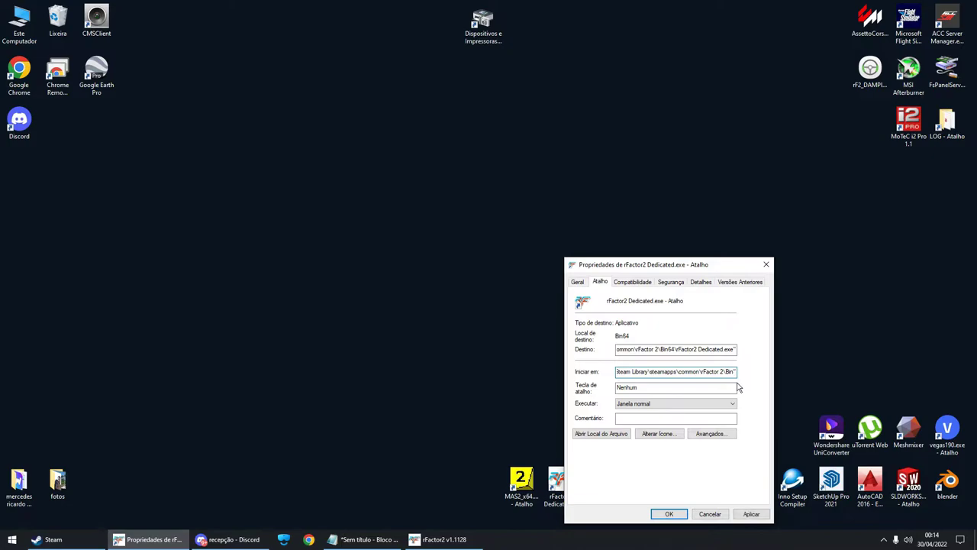
key(BackSpace)
click(750, 514)
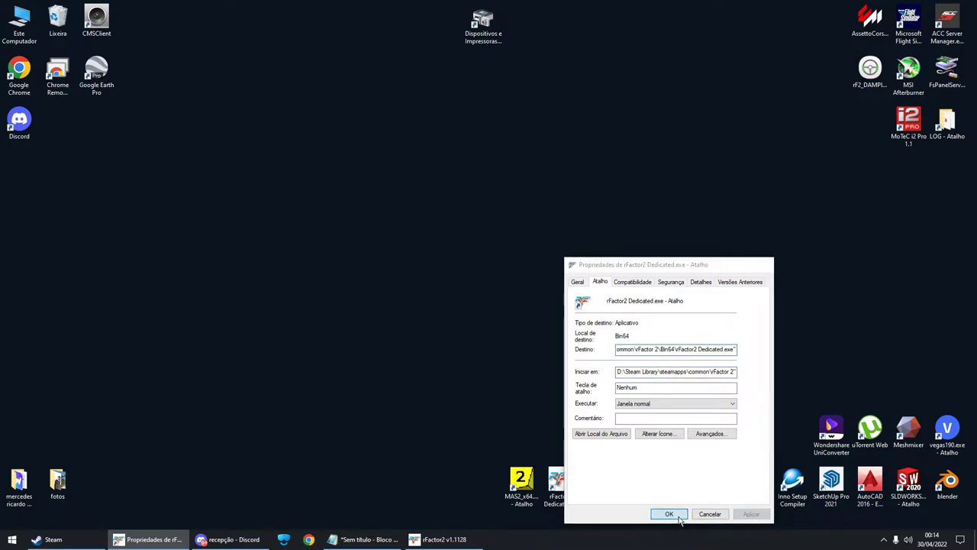
click(669, 514)
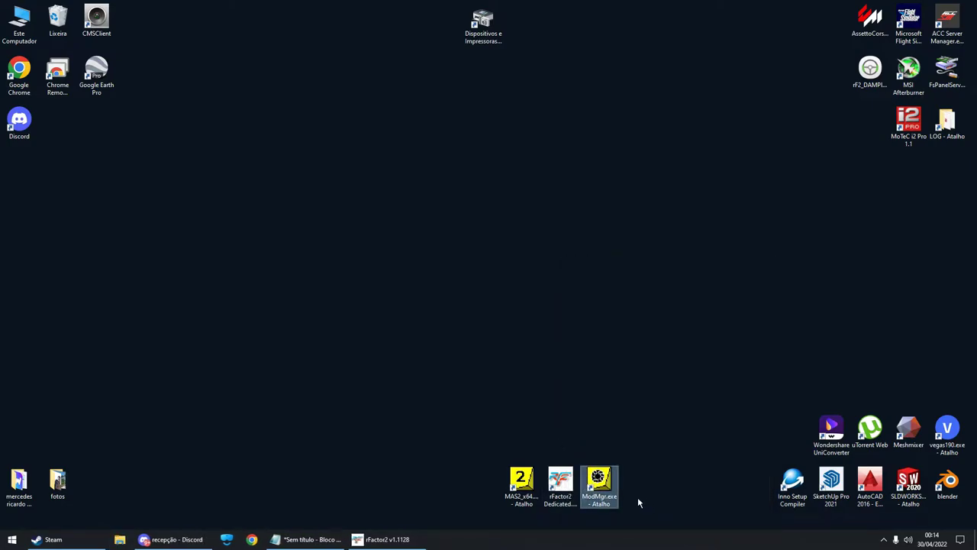
Set the ModMgr shortcut's start-in folder to "D:\Steam Library\steamapps\common\rFactor 2" by removing \Bin64, and save it
right_click(608, 481)
click(641, 472)
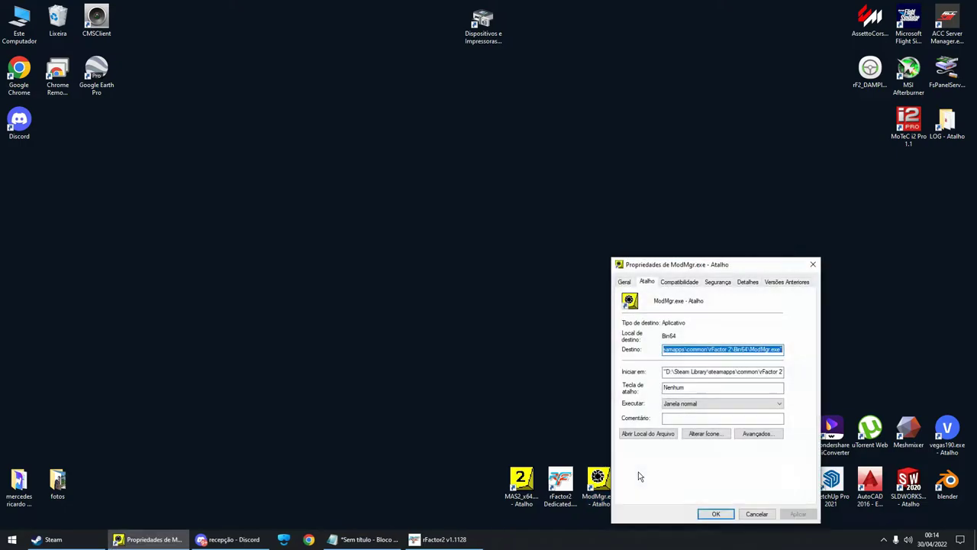
click(703, 372)
drag(703, 372, 767, 372)
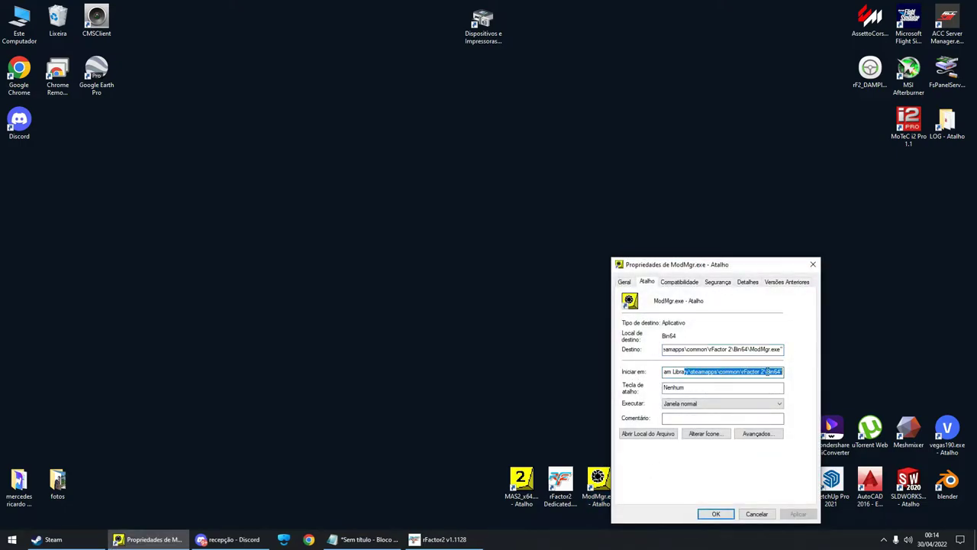
click(779, 372)
key(BackSpace)
key(BackSpace)
key(BackSpace)
key(BackSpace)
key(BackSpace)
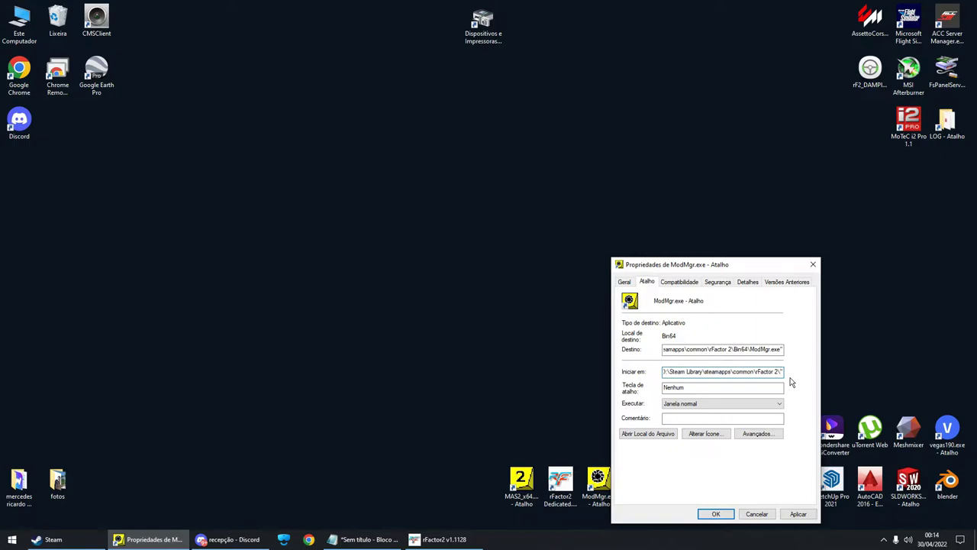
key(BackSpace)
key(BackSpace)
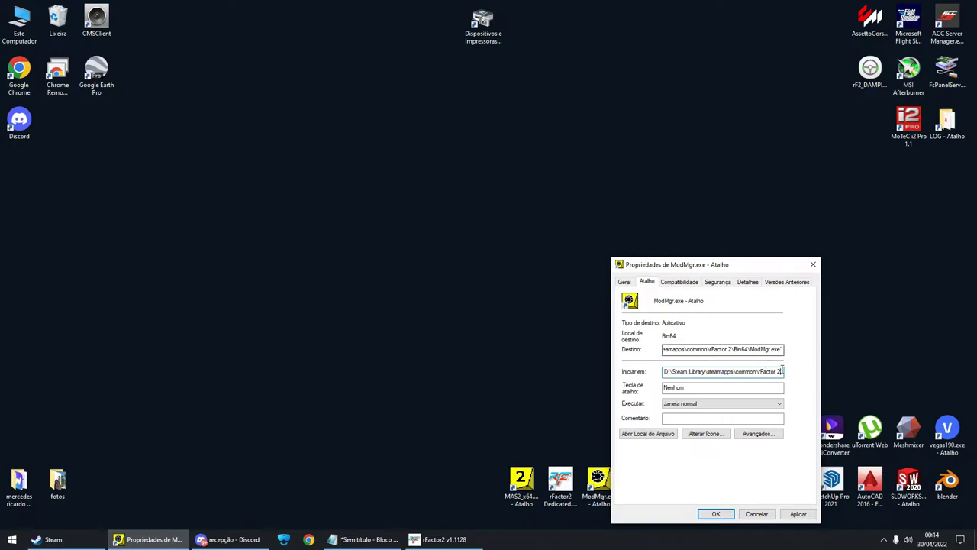
click(798, 514)
click(716, 514)
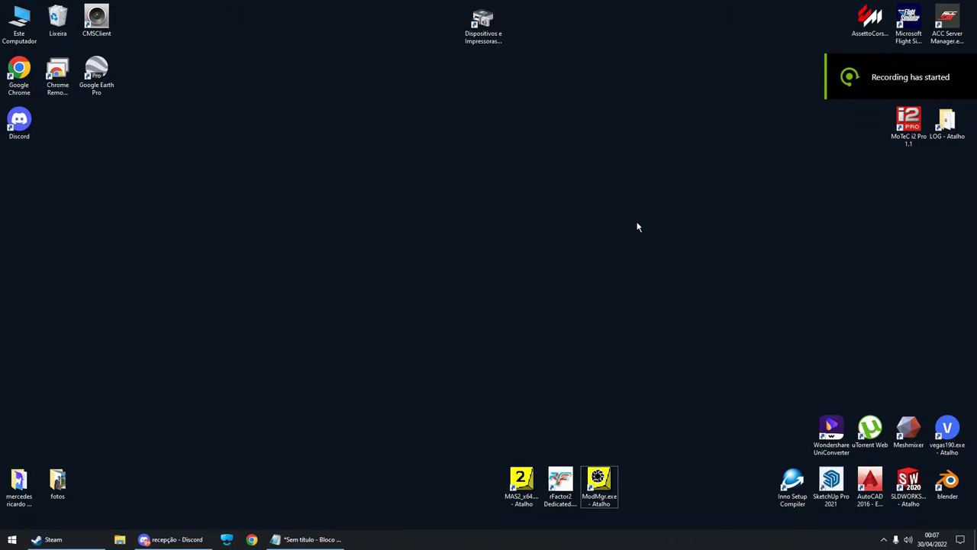
click(483, 23)
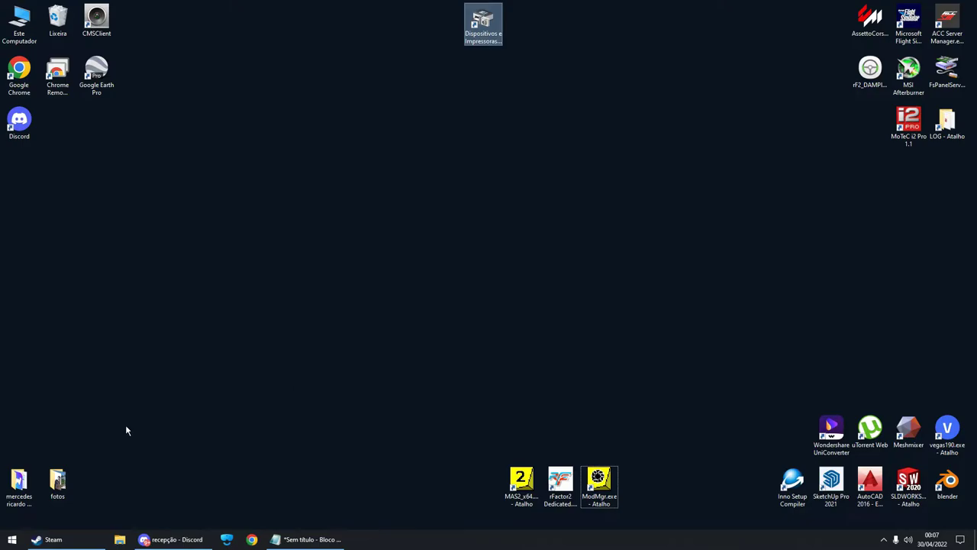
click(48, 539)
click(191, 224)
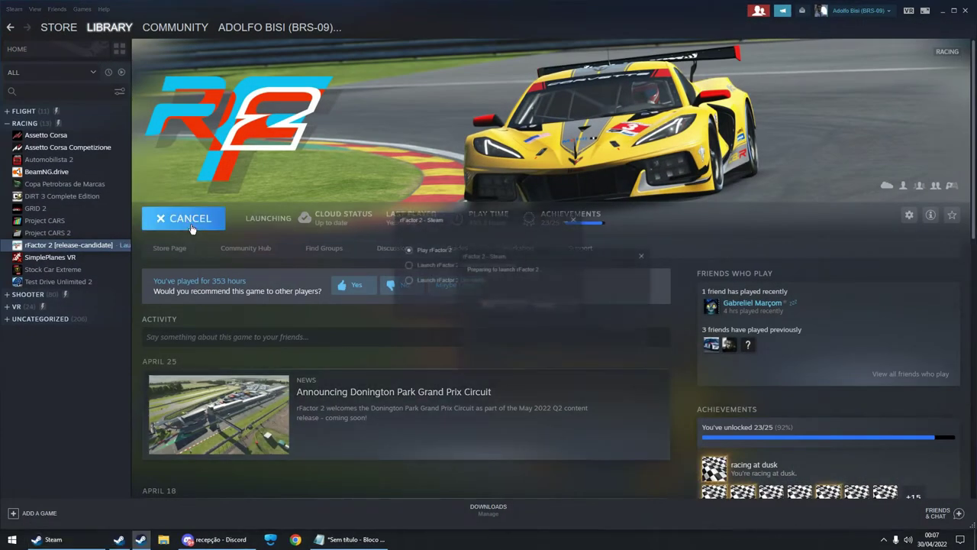
click(938, 11)
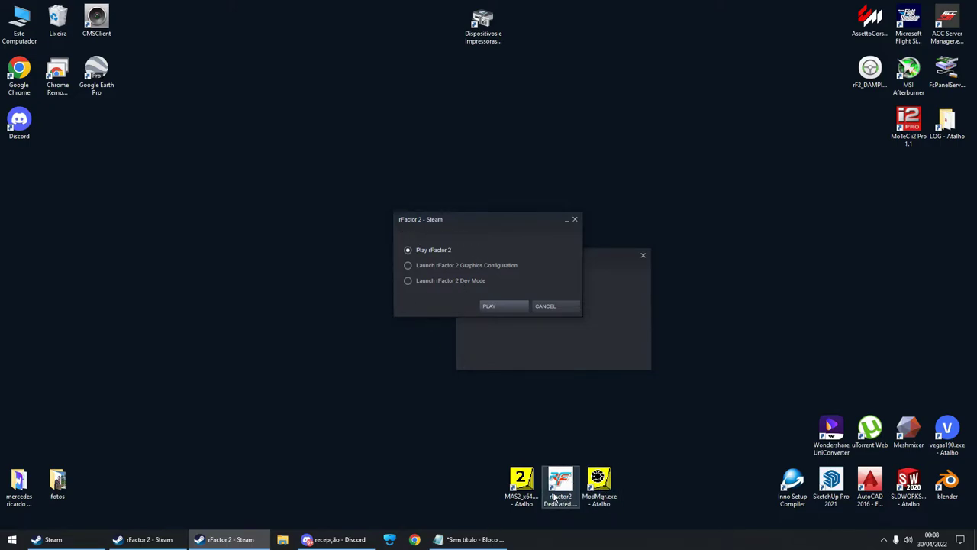
key(ctrl+shift+Escape)
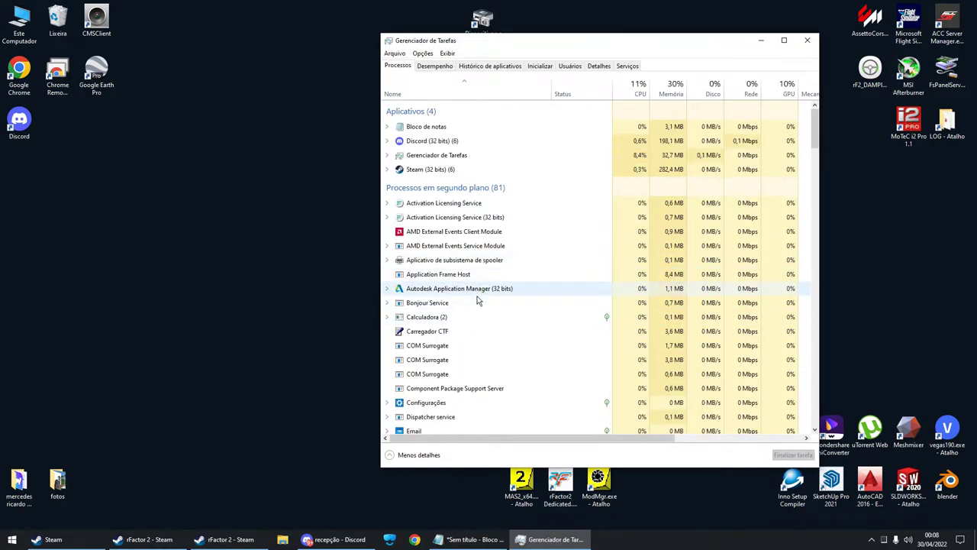
click(807, 41)
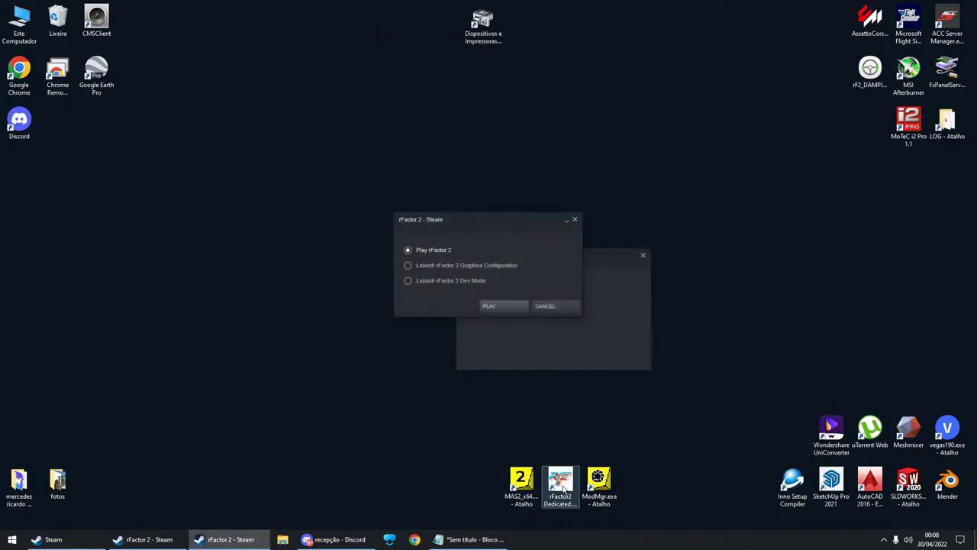
click(555, 306)
Launch rFactor 2 from the Steam library with the Play rFactor 2 option and continue past the start screen to its main menu
click(70, 539)
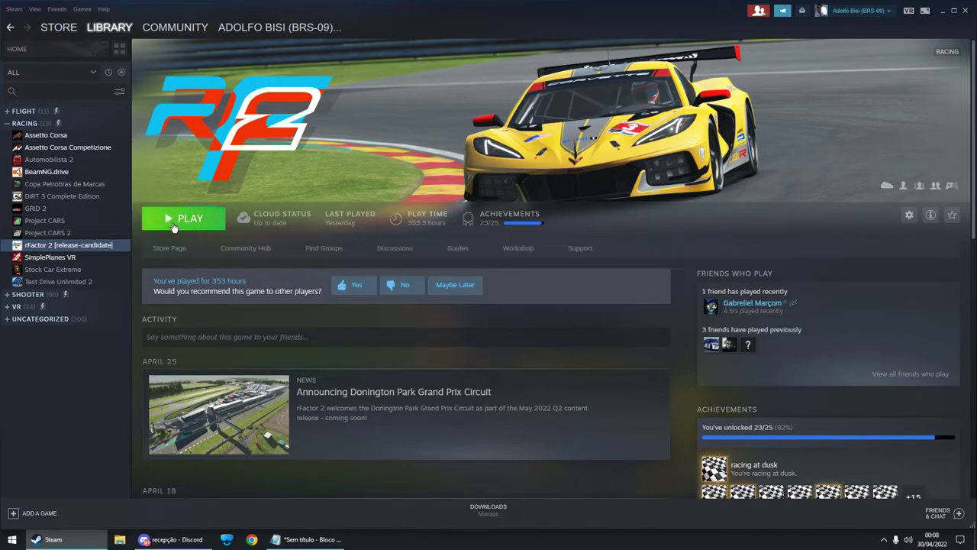
click(216, 223)
click(496, 306)
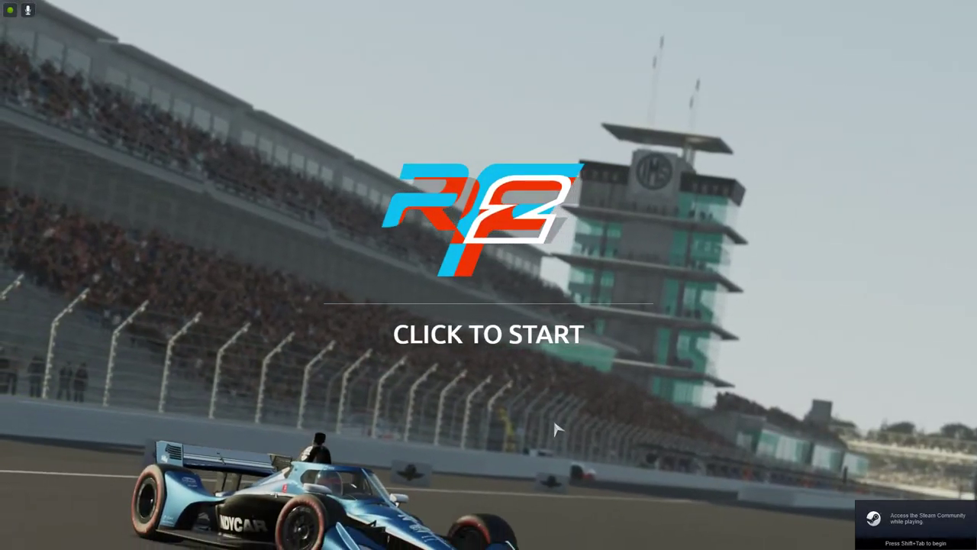
click(520, 368)
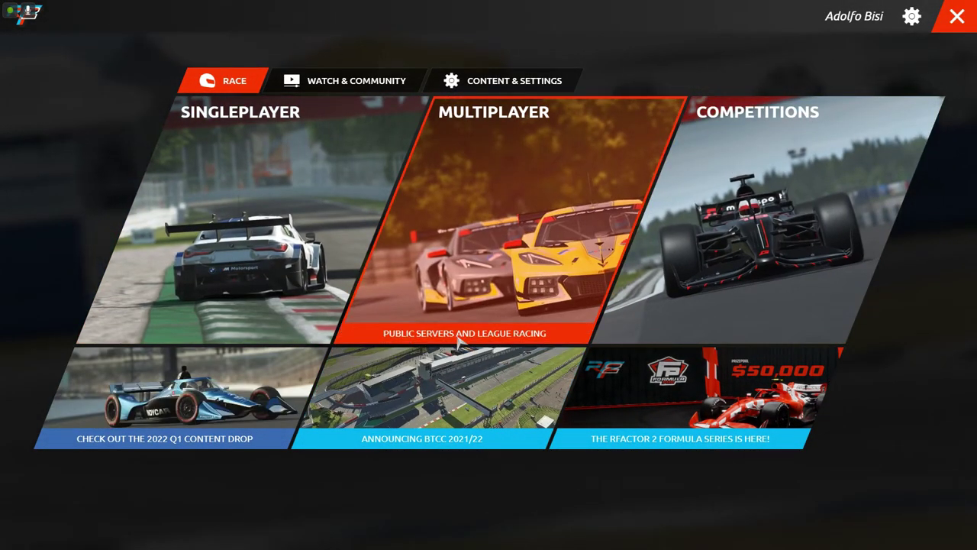
key(alt+Tab)
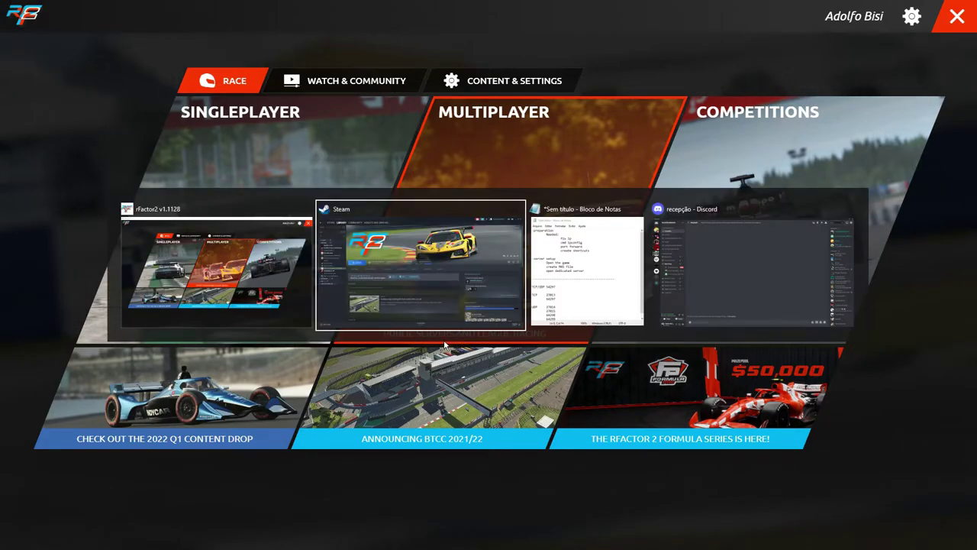
key(alt+Tab)
key(alt+Tab)
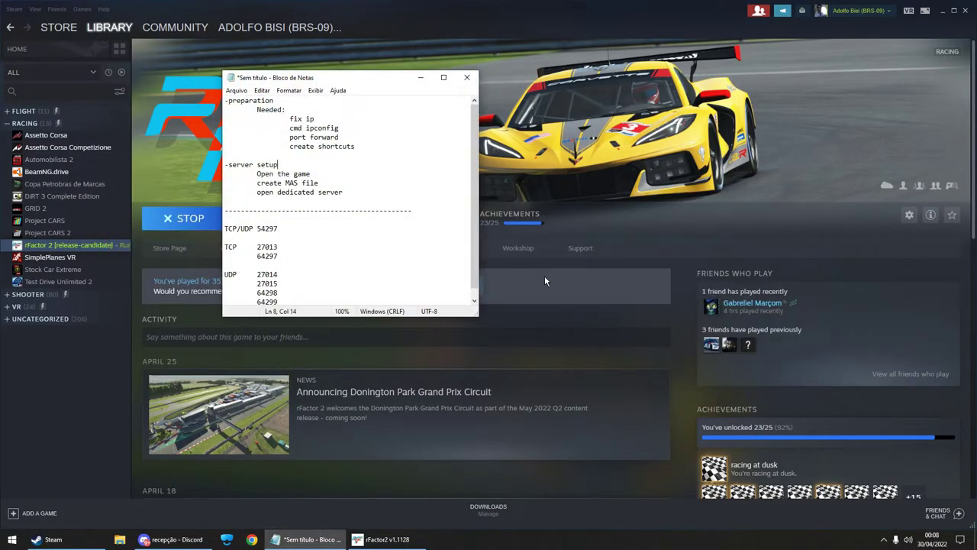
key(alt+Tab)
key(alt+Tab)
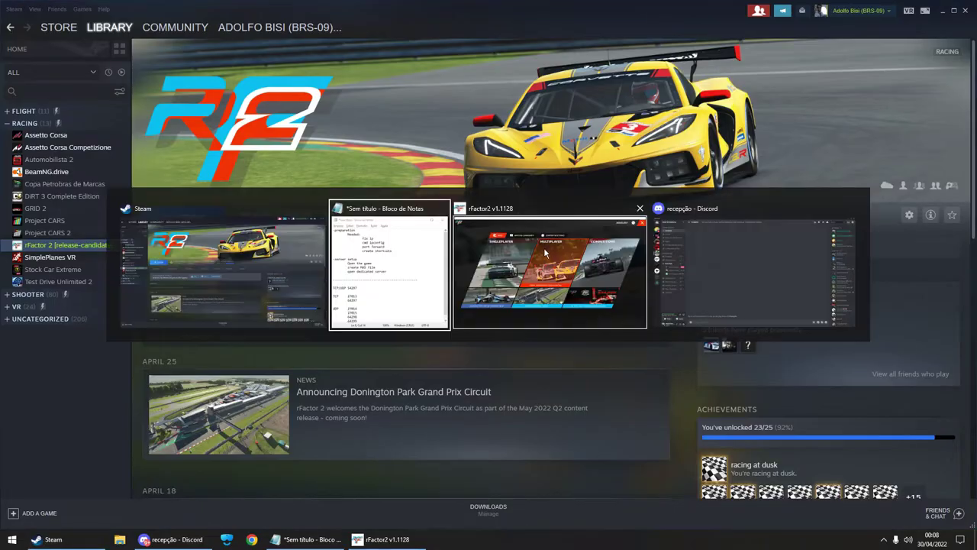
key(alt+Tab)
key(alt+Tab)
key(alt+Tab)
key(Escape)
key(alt+Tab)
key(alt+Tab)
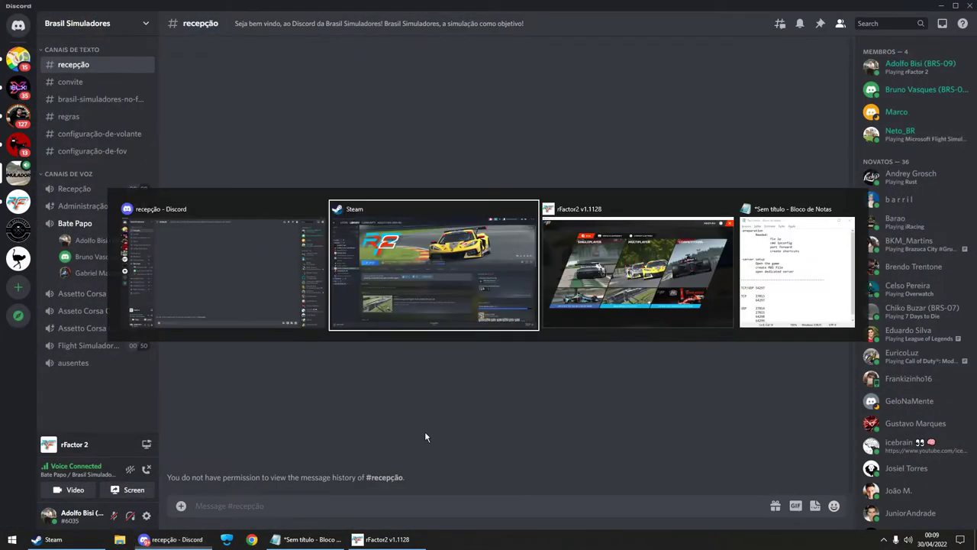
click(578, 265)
Leave the game running, open the MAS2_x64 utility from its desktop shortcut, and start a new mod package
key(super+d)
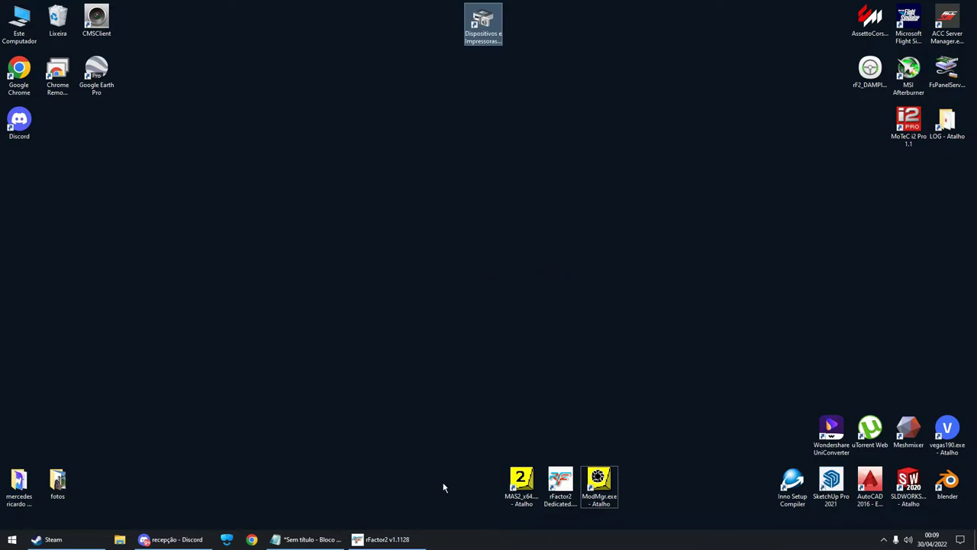
click(556, 426)
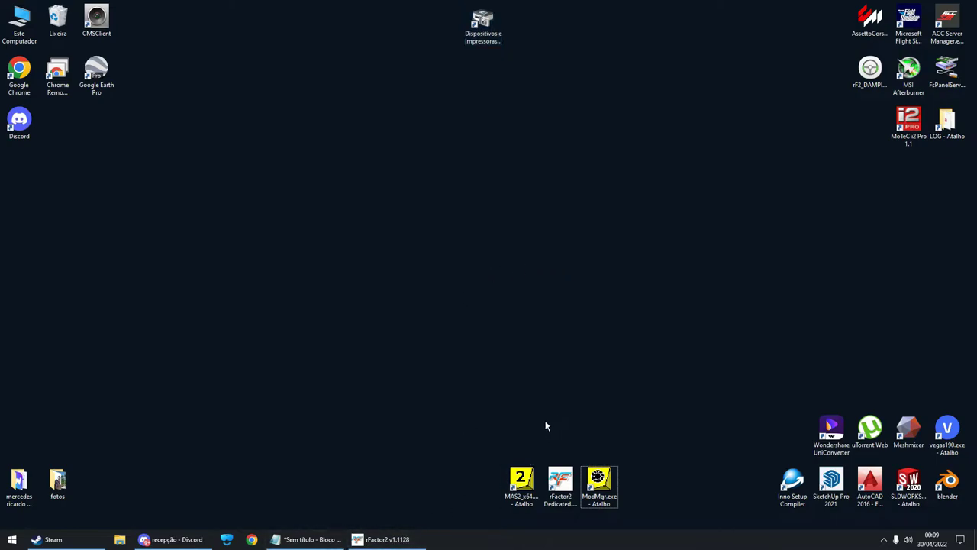
click(572, 487)
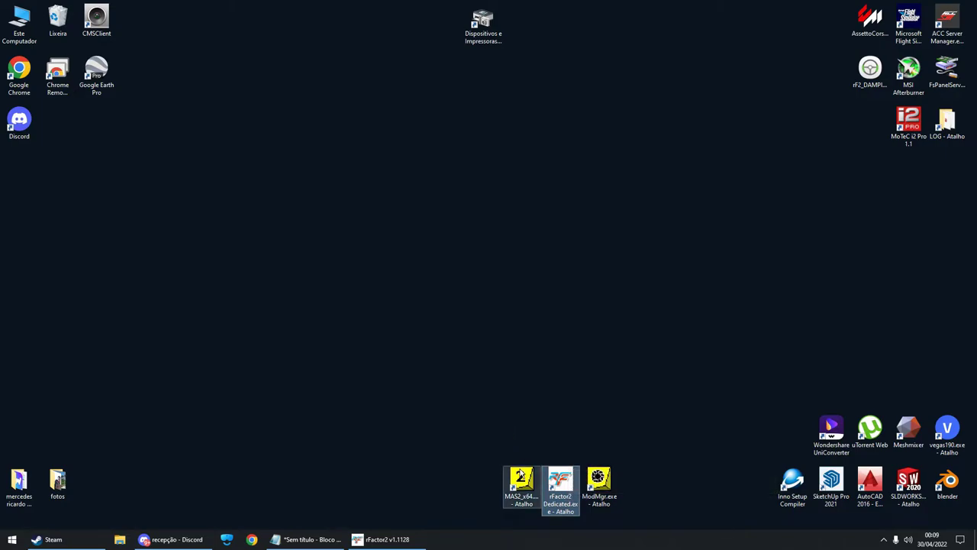
click(522, 483)
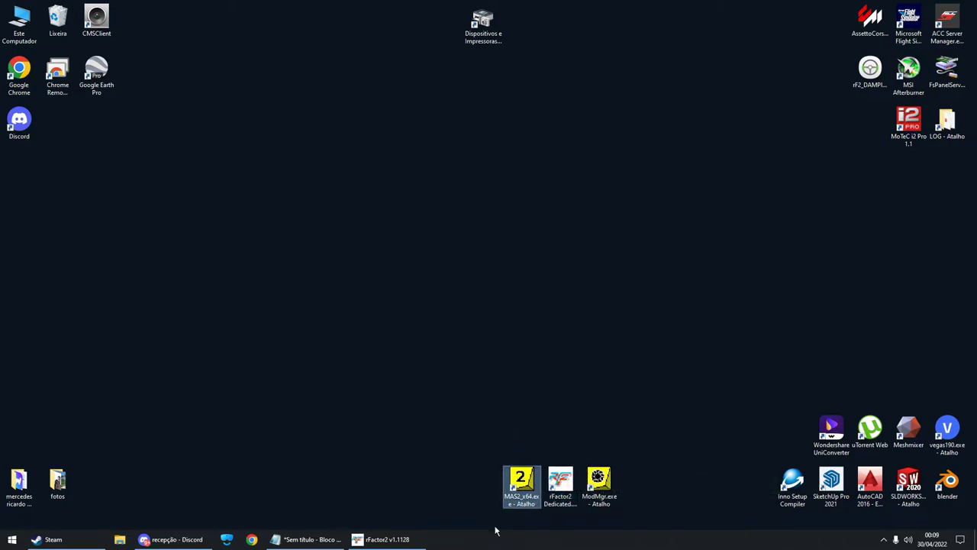
double_click(522, 480)
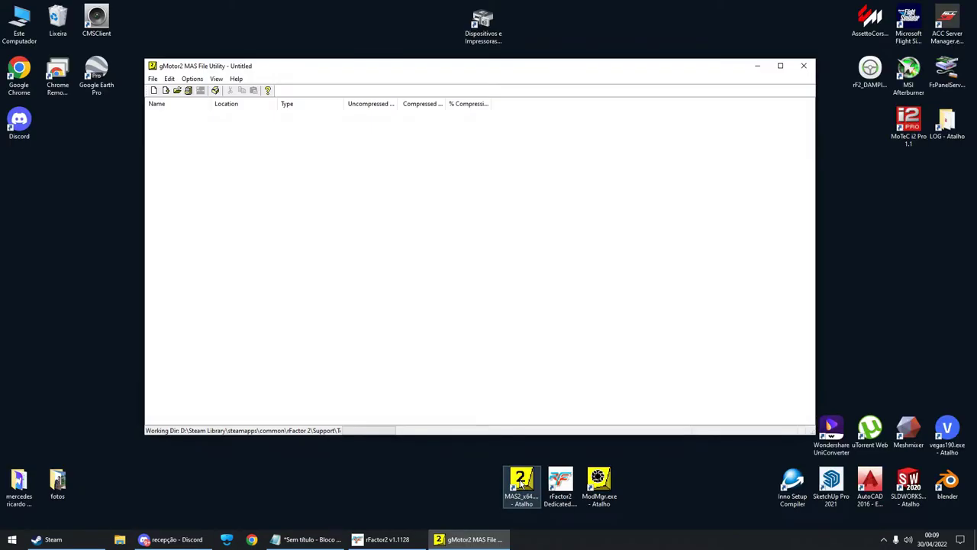
click(216, 91)
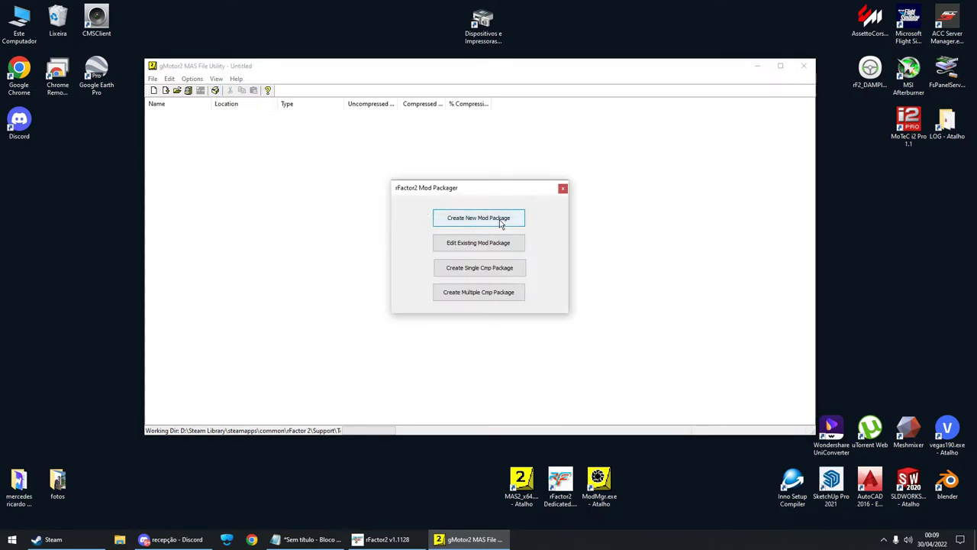
click(500, 220)
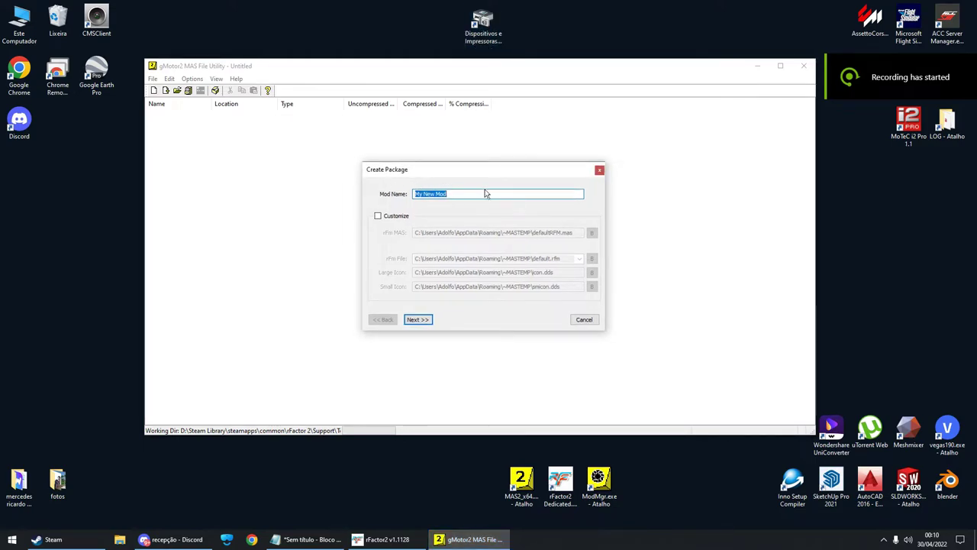
Name the mod package "SERVER TUTORIAL", keep the default rFm files without customization, and continue to the track selection
drag(455, 194, 396, 192)
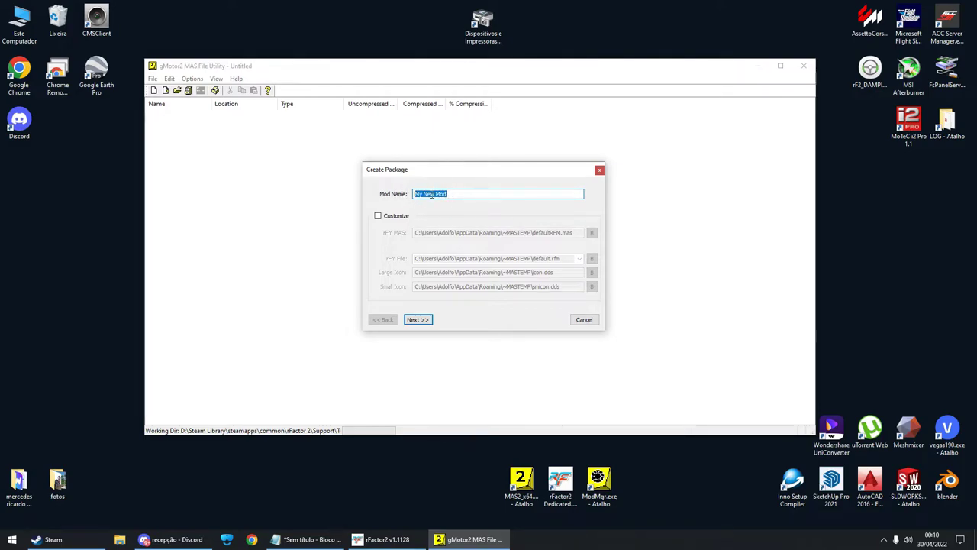
drag(484, 194, 385, 200)
text(SERVER TUTORIAL)
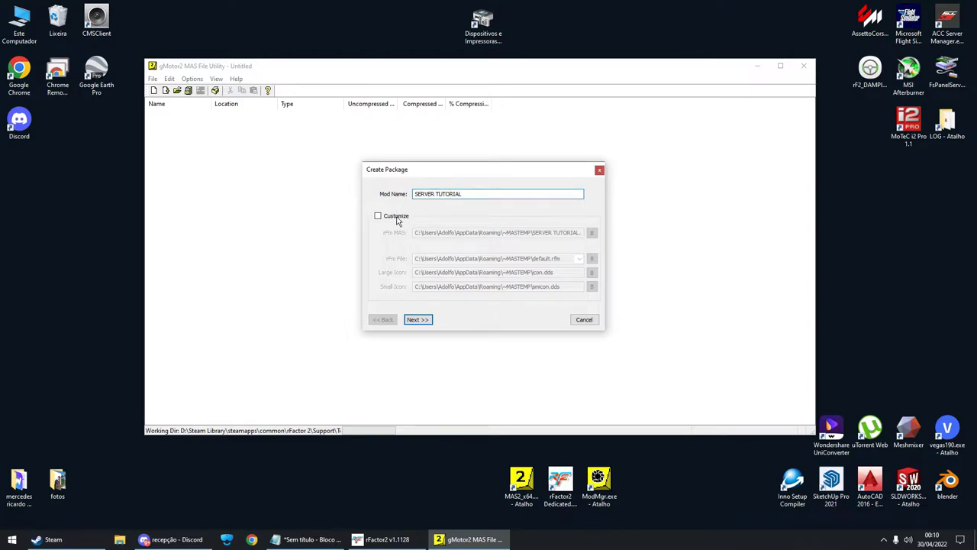
click(395, 216)
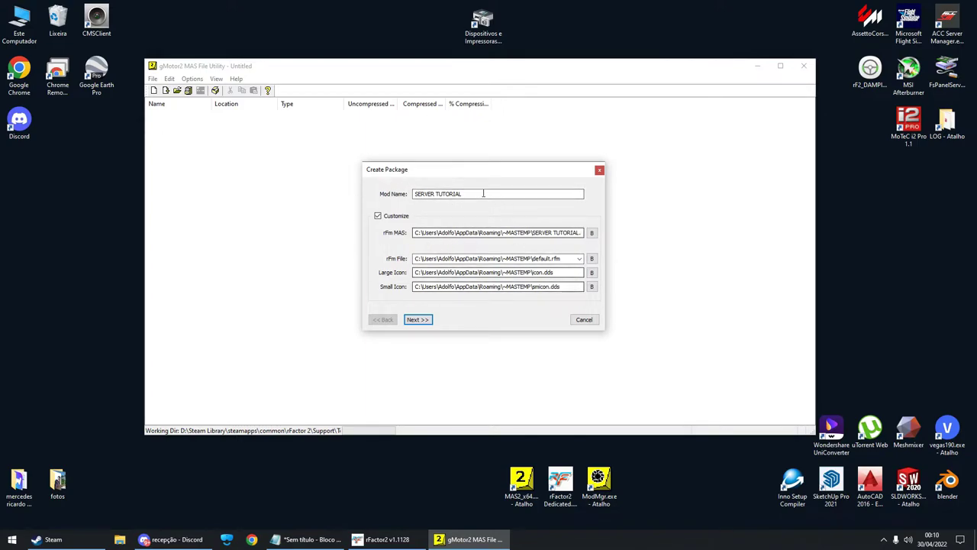
click(392, 219)
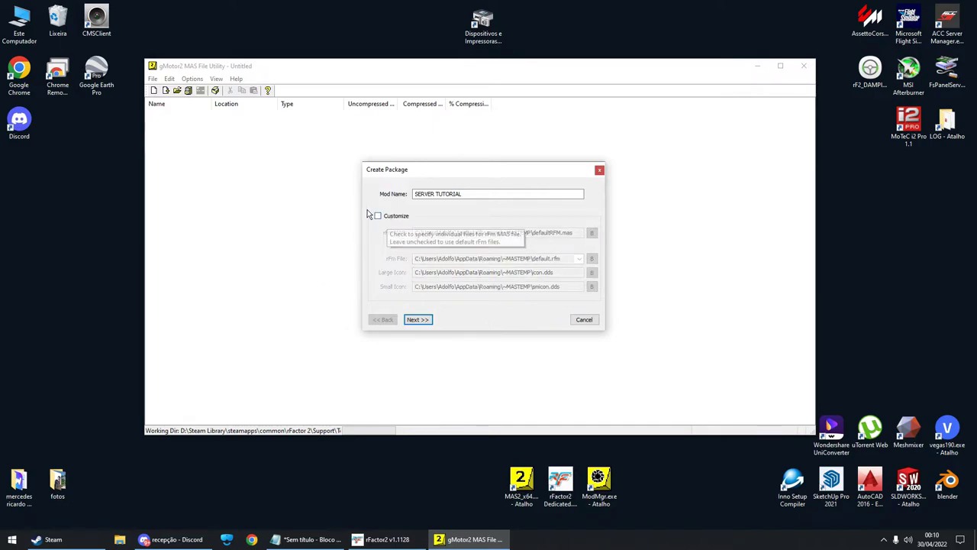
click(418, 321)
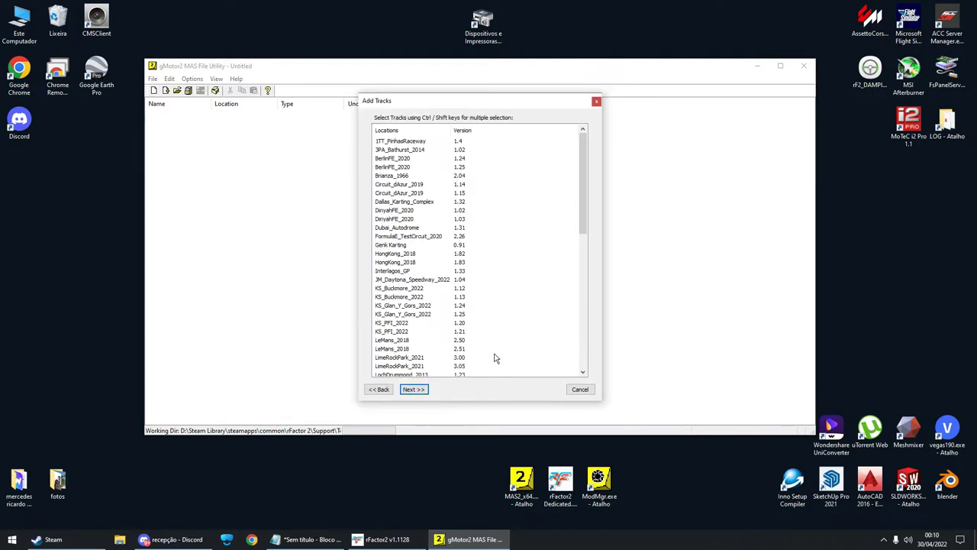
Look through the installed tracks and their versions in the Add Tracks list
drag(583, 176, 582, 131)
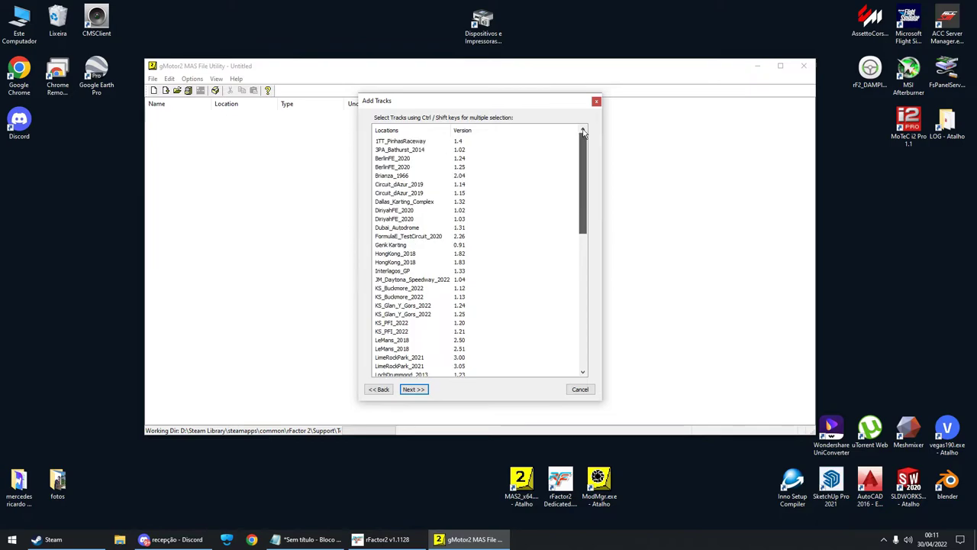
scroll(544, 163, down, 6)
drag(584, 216, 584, 137)
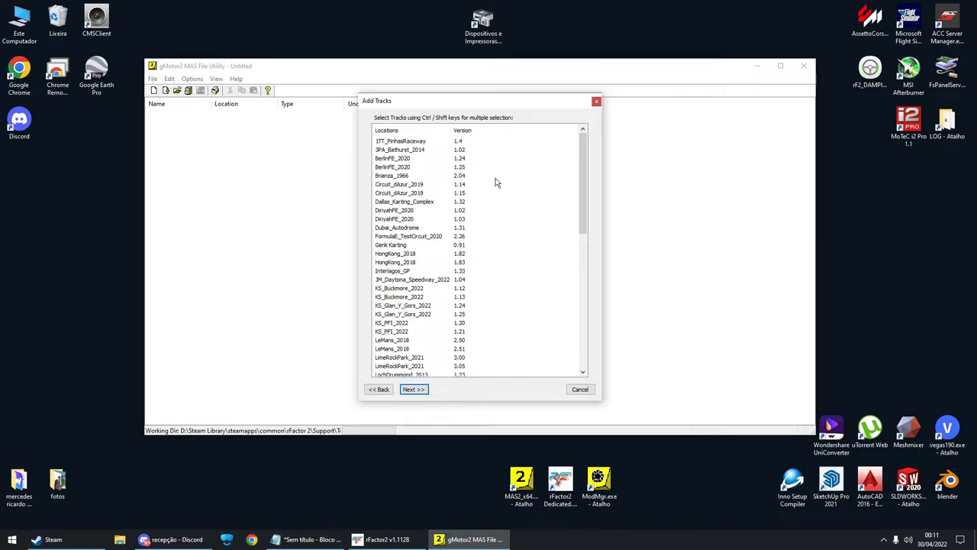
scroll(464, 249, down, 5)
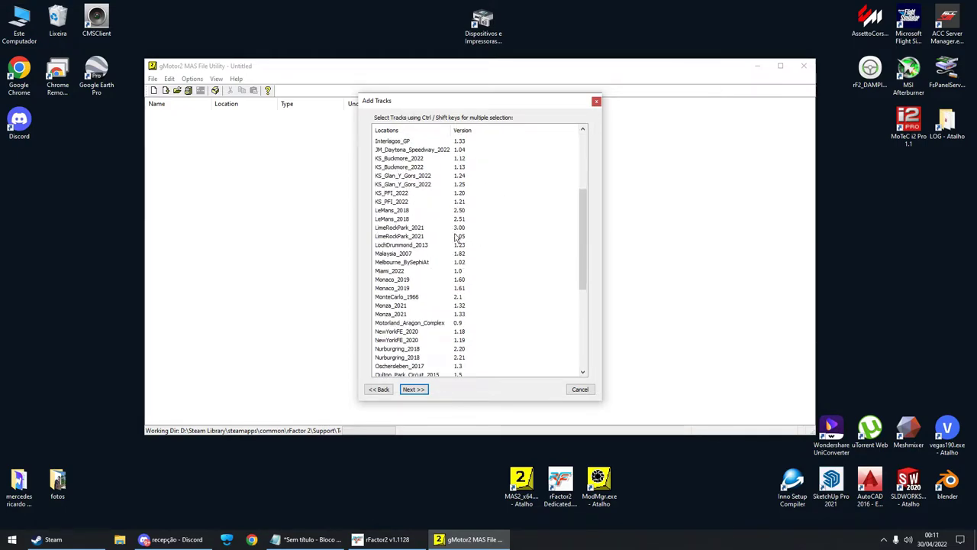
scroll(486, 211, down, 5)
scroll(534, 198, up, 10)
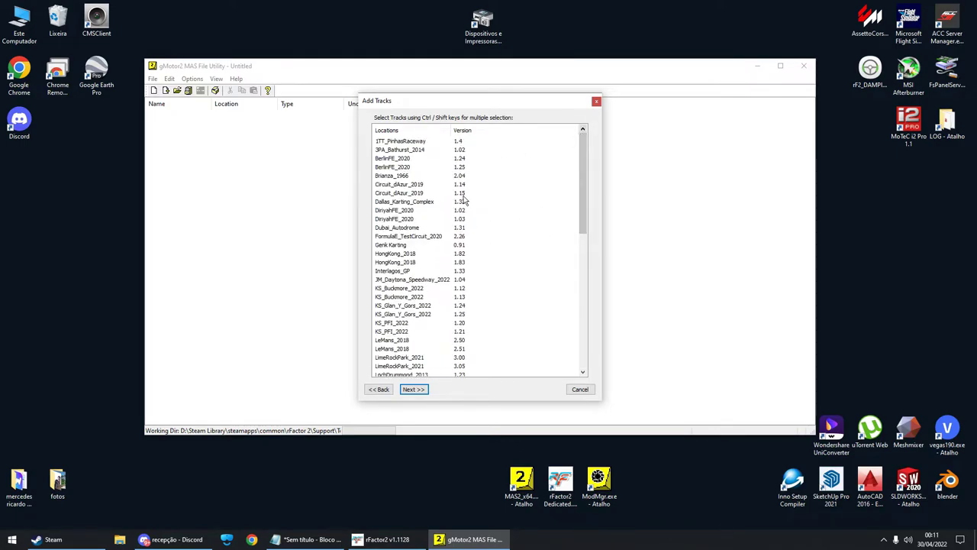
scroll(418, 223, down, 8)
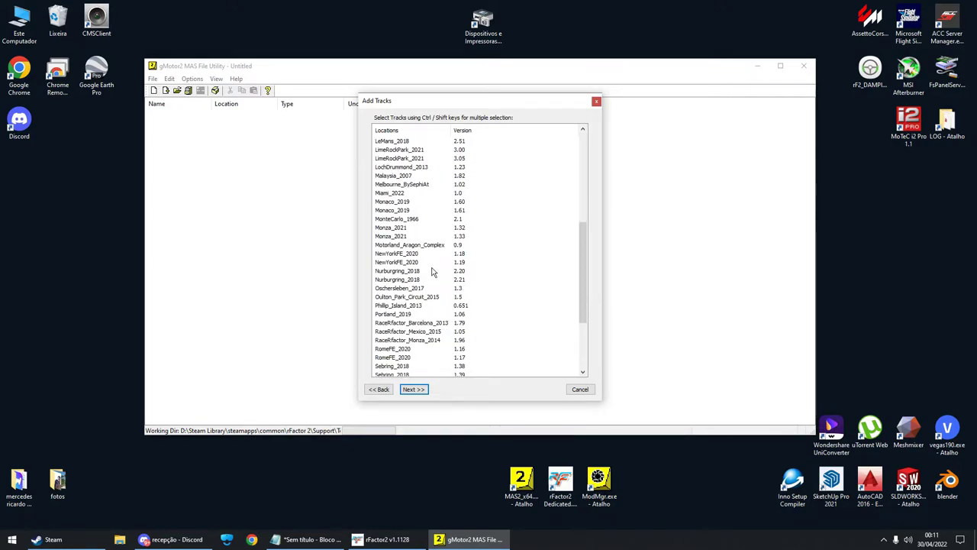
click(408, 220)
scroll(428, 305, up, 8)
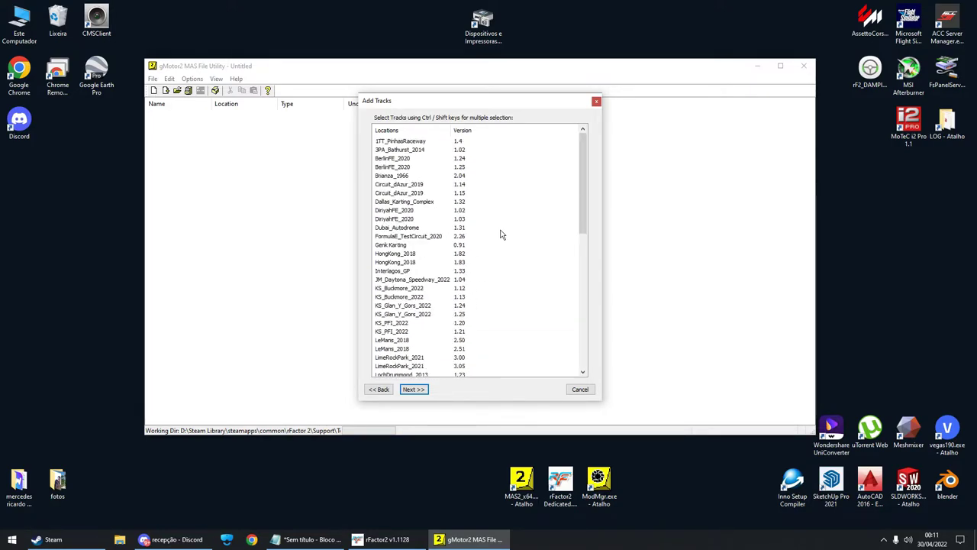
Select the FormulaE_TestCircuit_2020 2.26 and Interlagos_GP 1.33 tracks for the mod package and continue to the vehicle selection
click(409, 268)
ctrl+click(404, 236)
ctrl+click(406, 210)
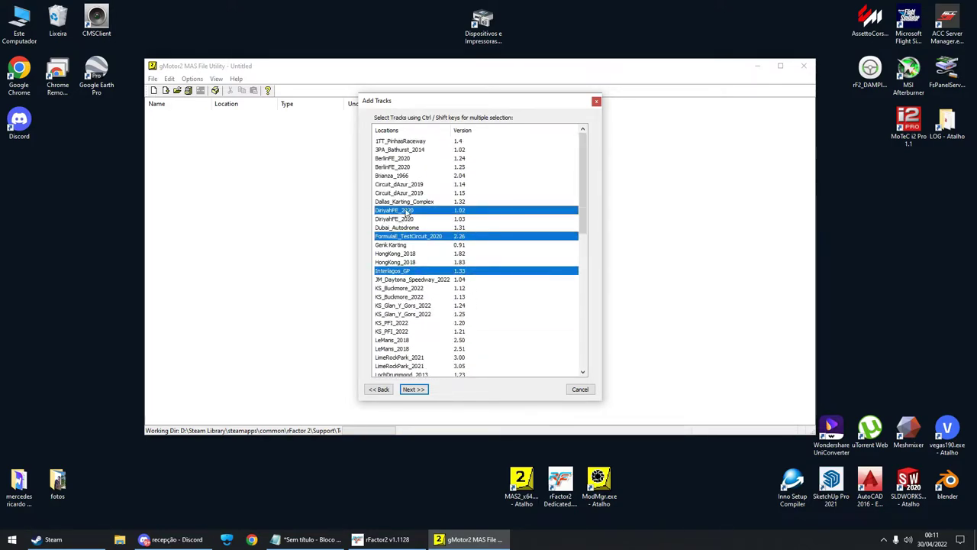
ctrl+click(412, 193)
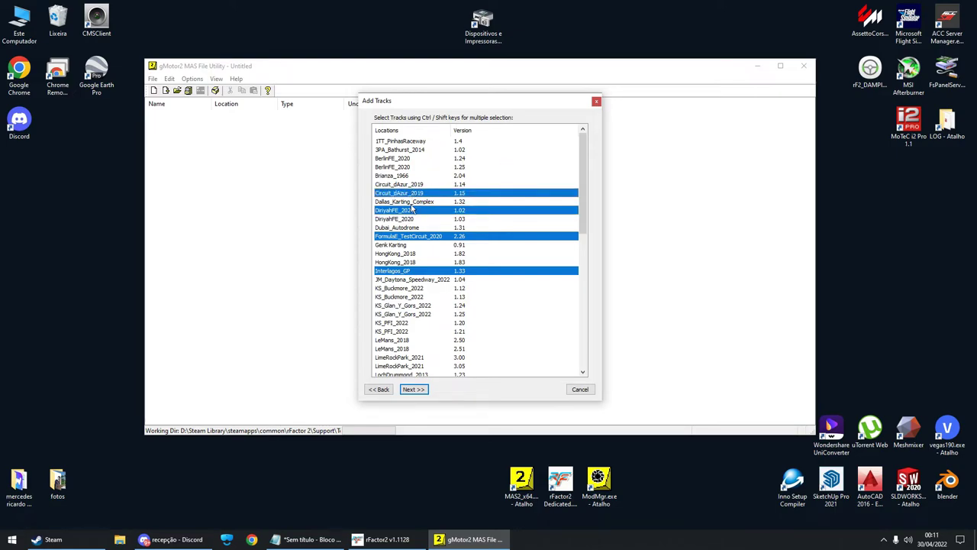
ctrl+click(416, 195)
ctrl+click(405, 211)
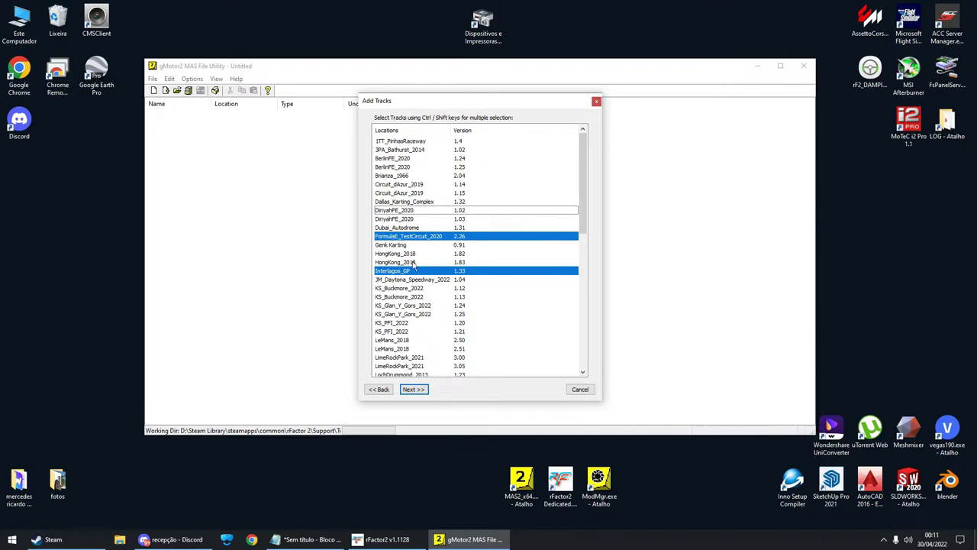
click(413, 389)
Select the ISI_SkipBarber_2013 1.54 and Historic Challenge_spark_1968 2.05 vehicles and continue to the other components
drag(582, 149, 502, 181)
scroll(512, 236, down, 6)
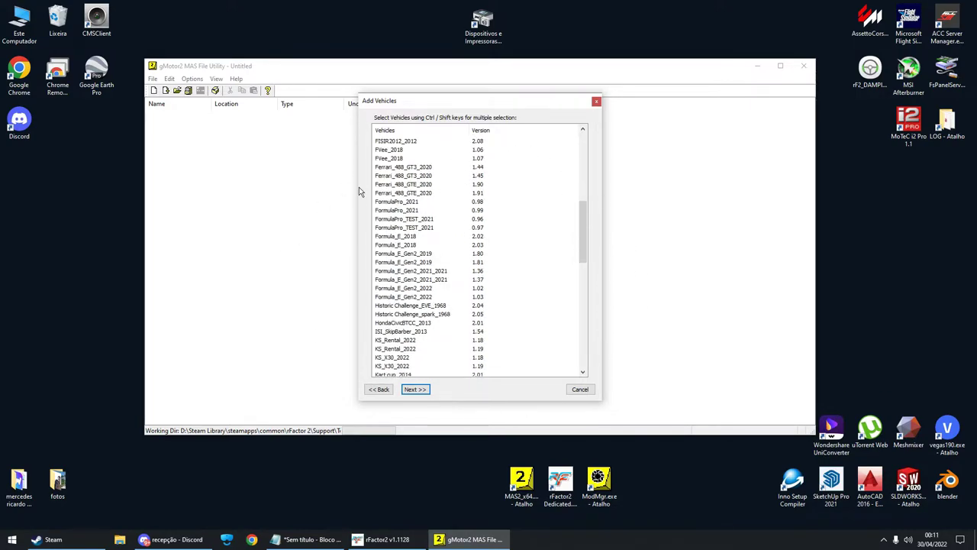
scroll(429, 253, down, 13)
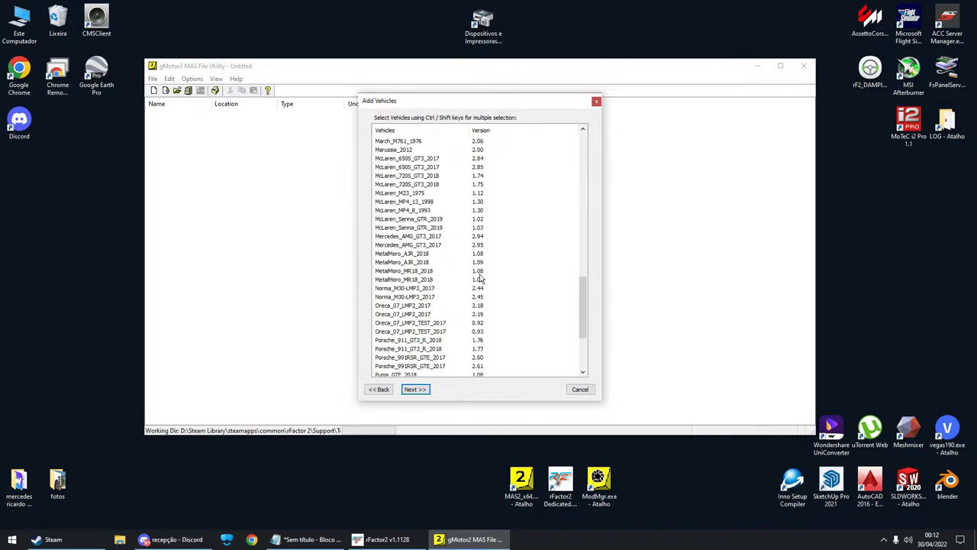
scroll(409, 327, up, 7)
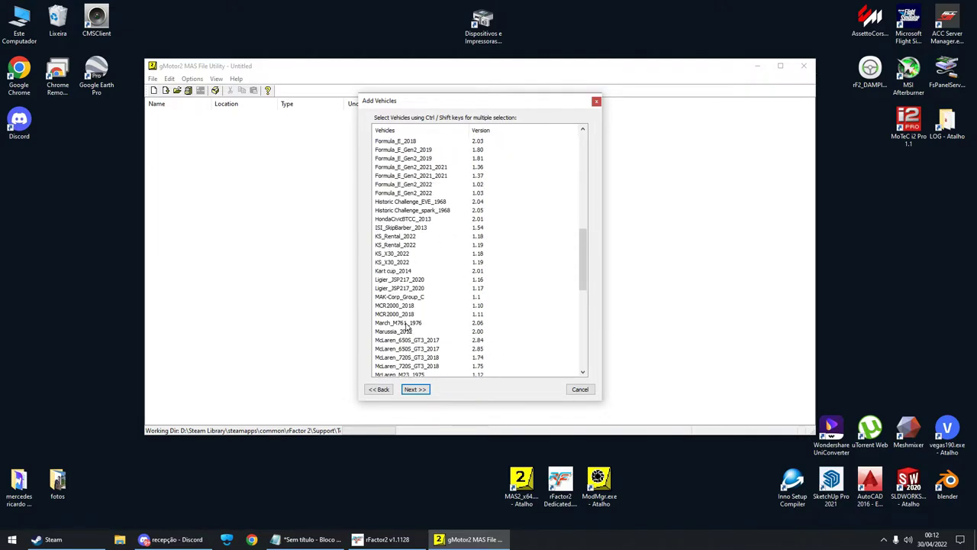
click(408, 238)
click(396, 228)
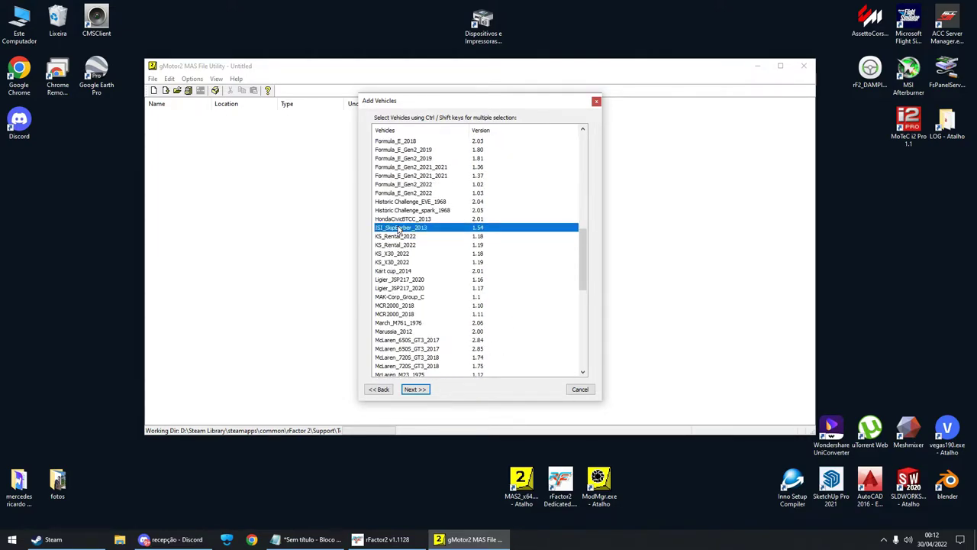
ctrl+click(412, 211)
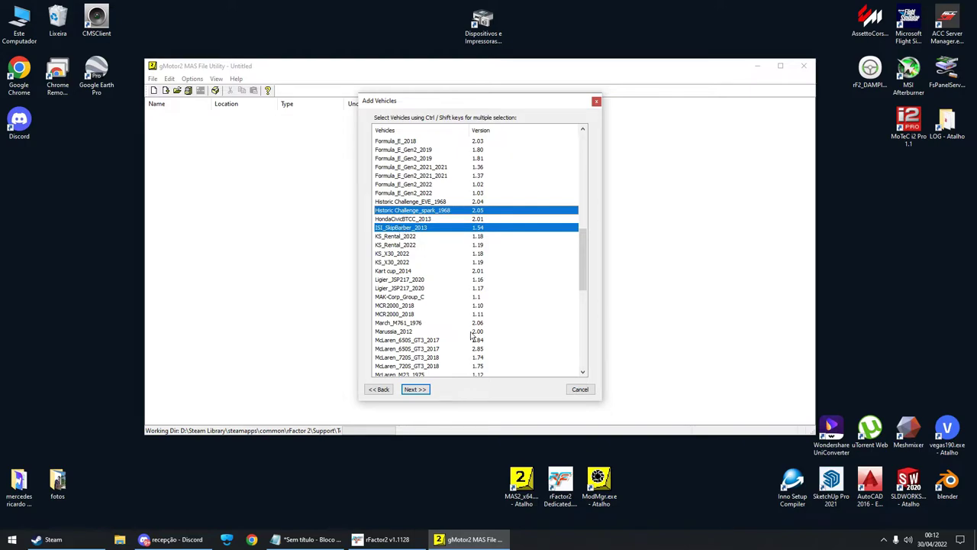
click(415, 389)
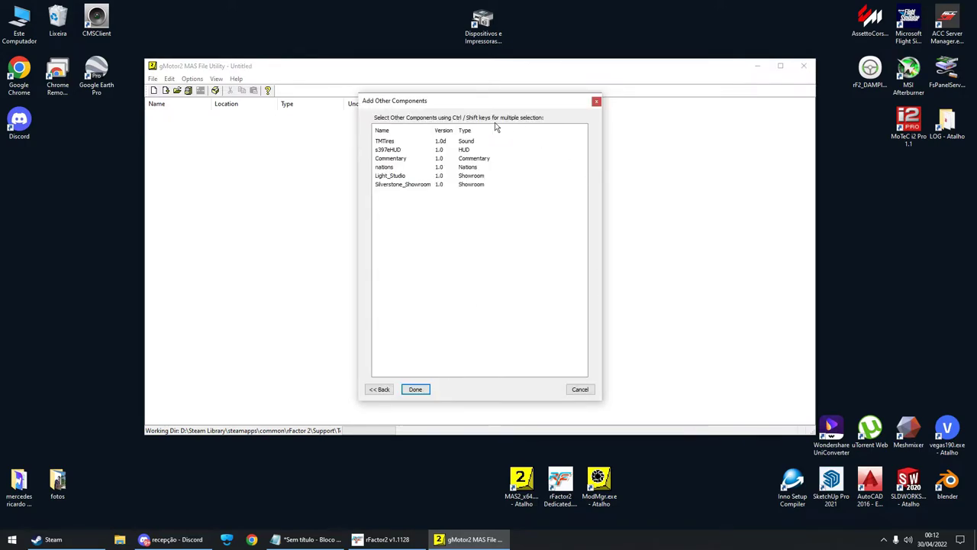
Finish the selection without other components, package and install the SERVER TUTORIAL mod, and close the MAS utility
click(415, 389)
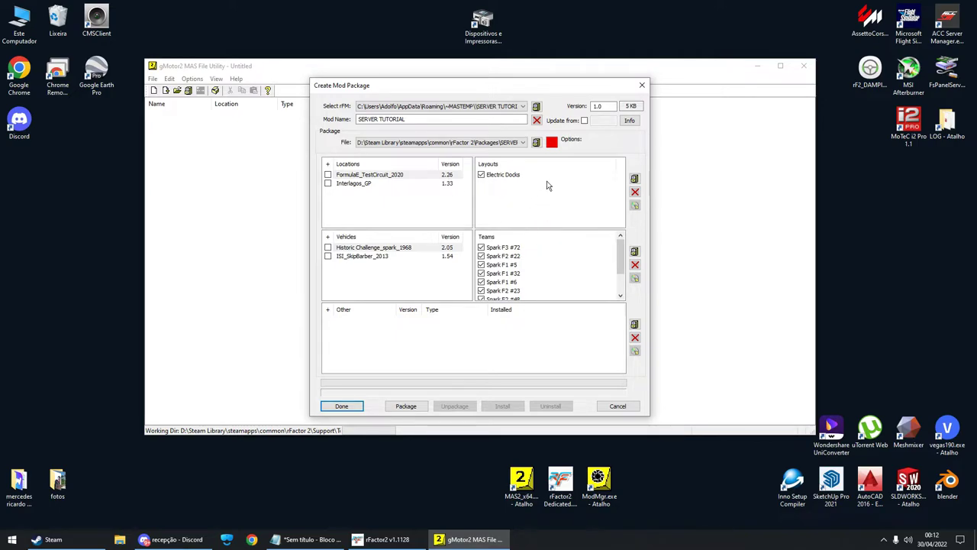
click(406, 407)
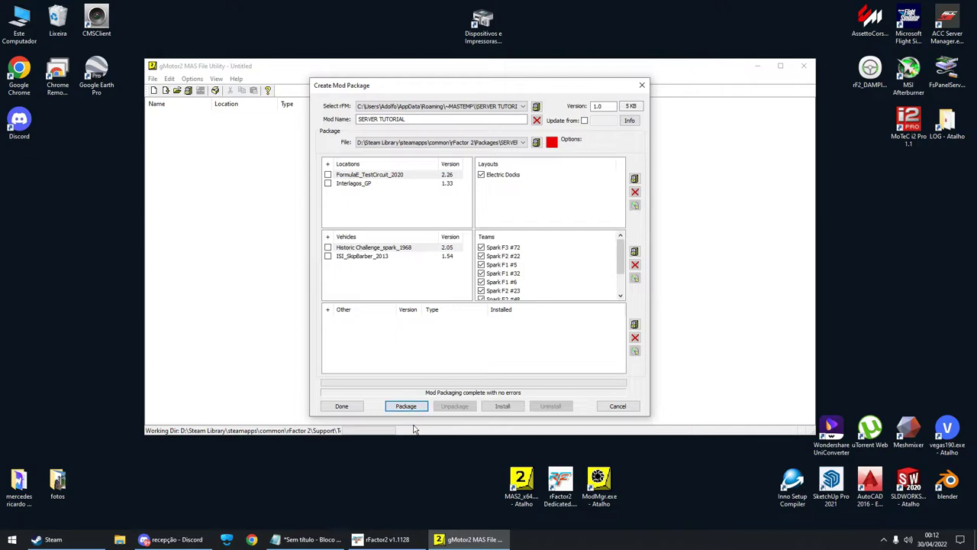
click(503, 406)
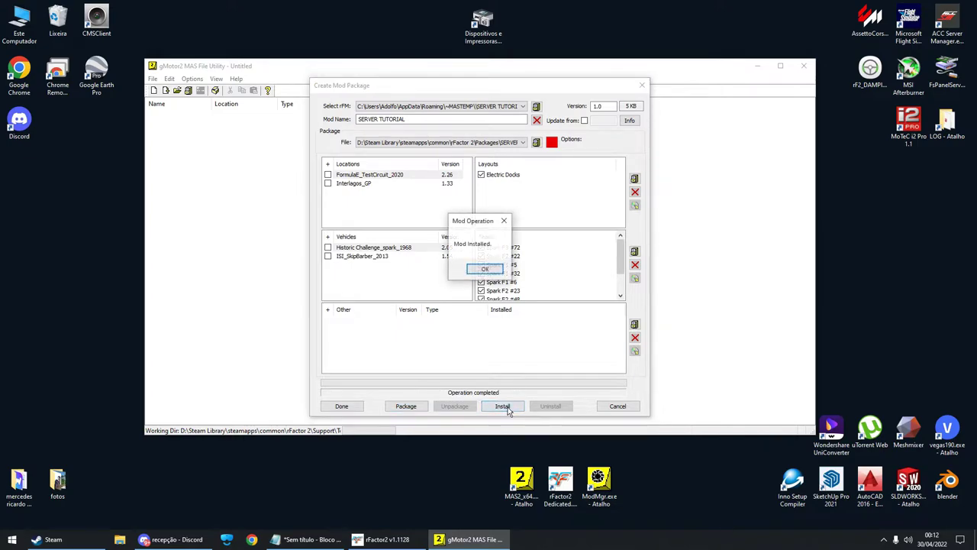
click(485, 269)
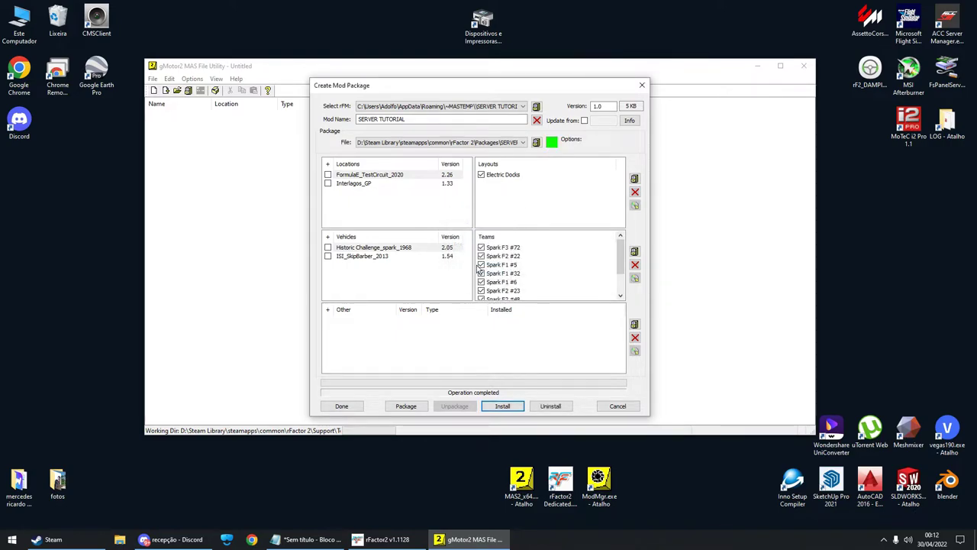
click(342, 405)
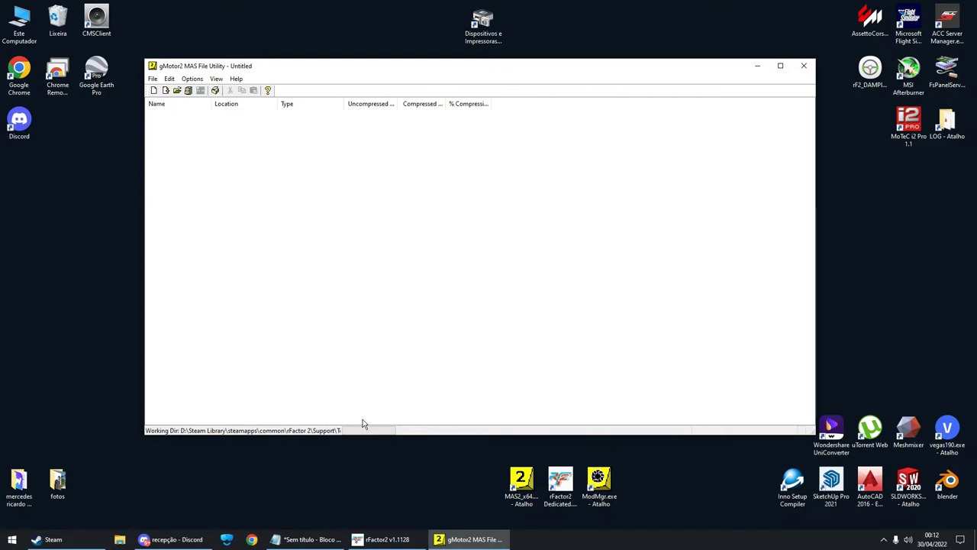
click(803, 65)
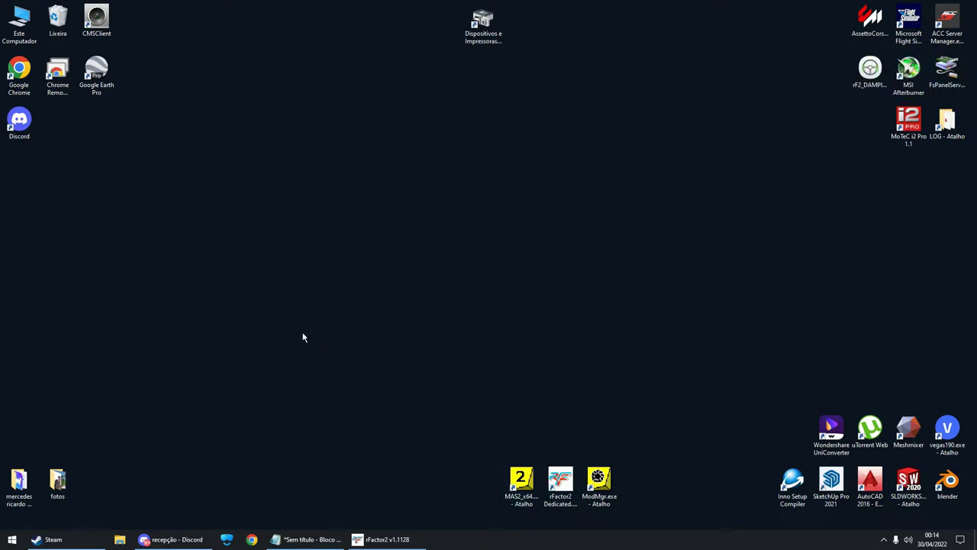
Launch rFactor2 Dedicated from the desktop, choose the player file and the SERVER TUTORIAL v1.0 database, keep the administrator password, and continue to the vehicles
click(561, 482)
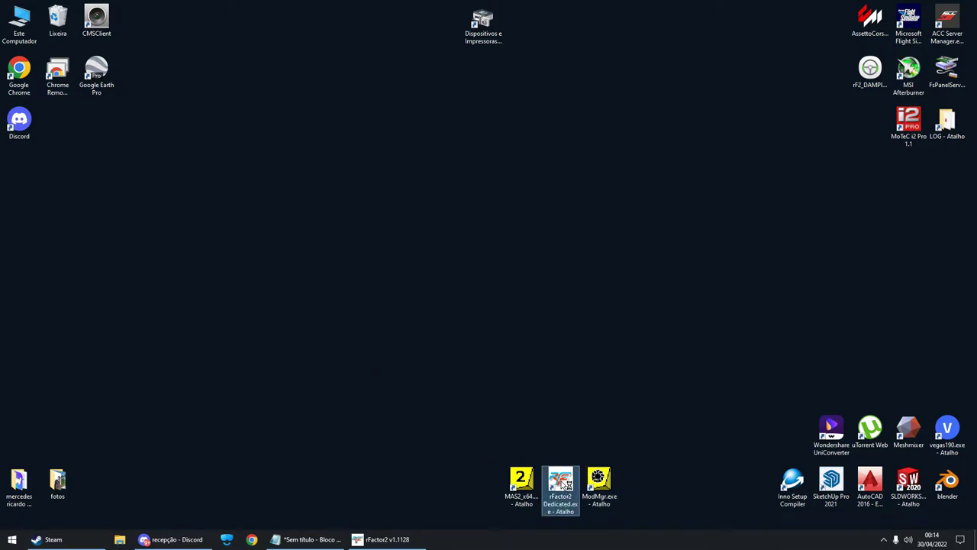
double_click(561, 482)
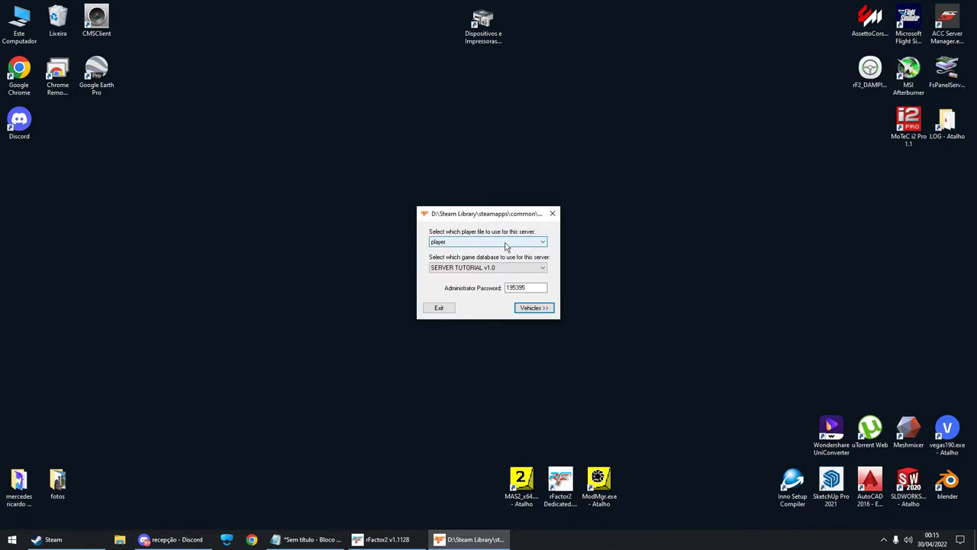
click(460, 243)
click(475, 251)
click(480, 268)
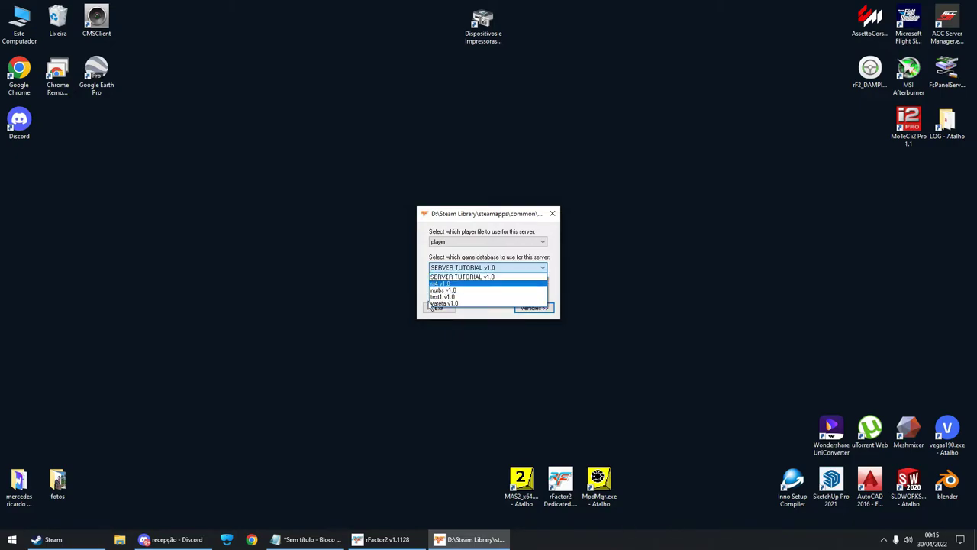
click(479, 278)
double_click(538, 287)
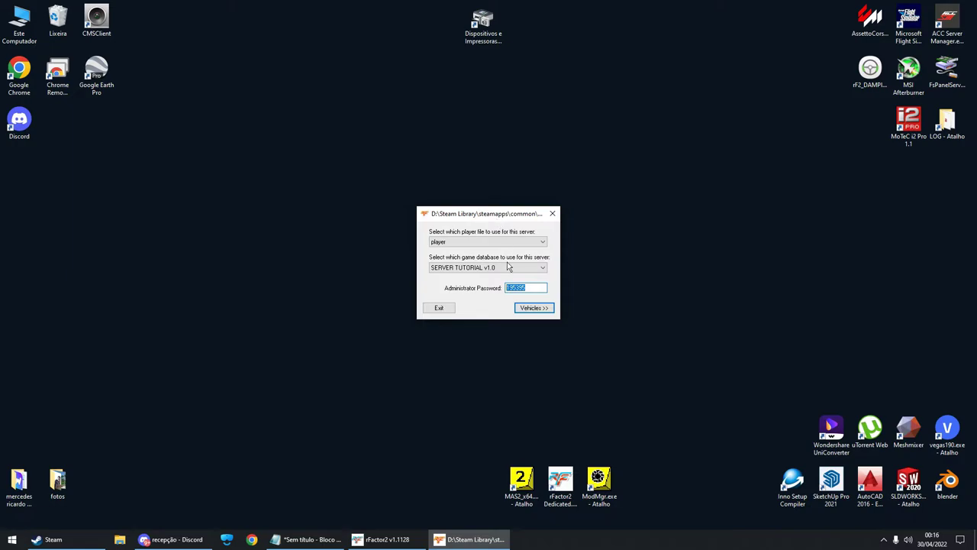
click(536, 309)
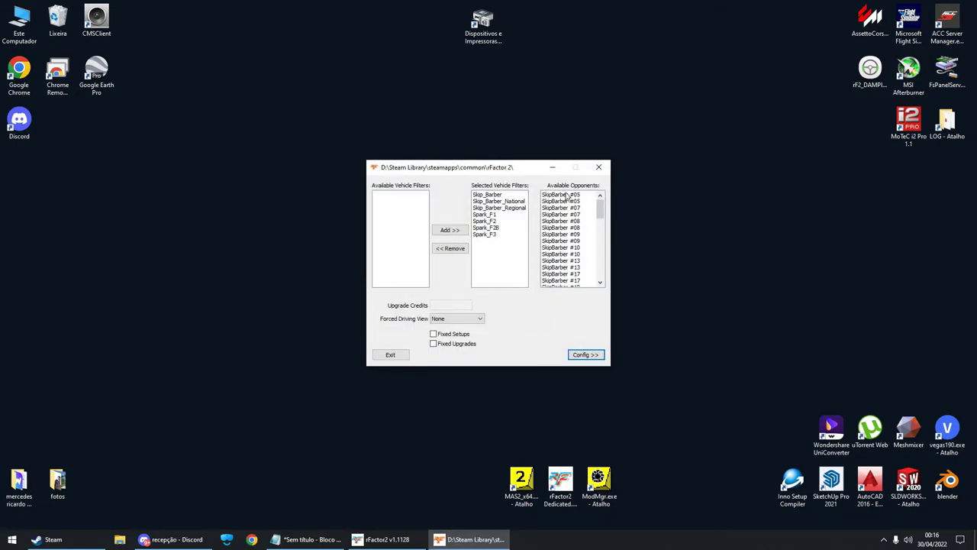
Look over the selected vehicle filters and available opponents, keep them all, and continue to the server configuration
click(494, 195)
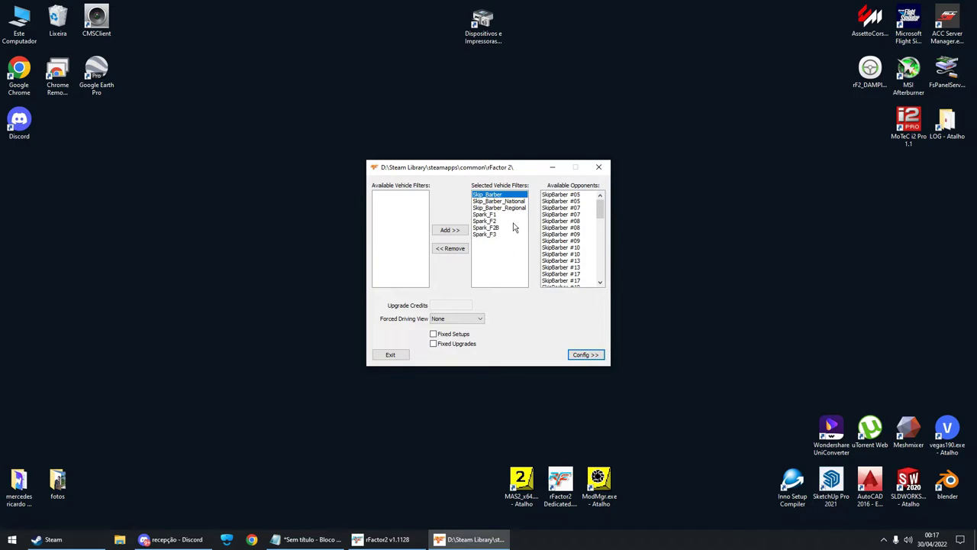
click(574, 209)
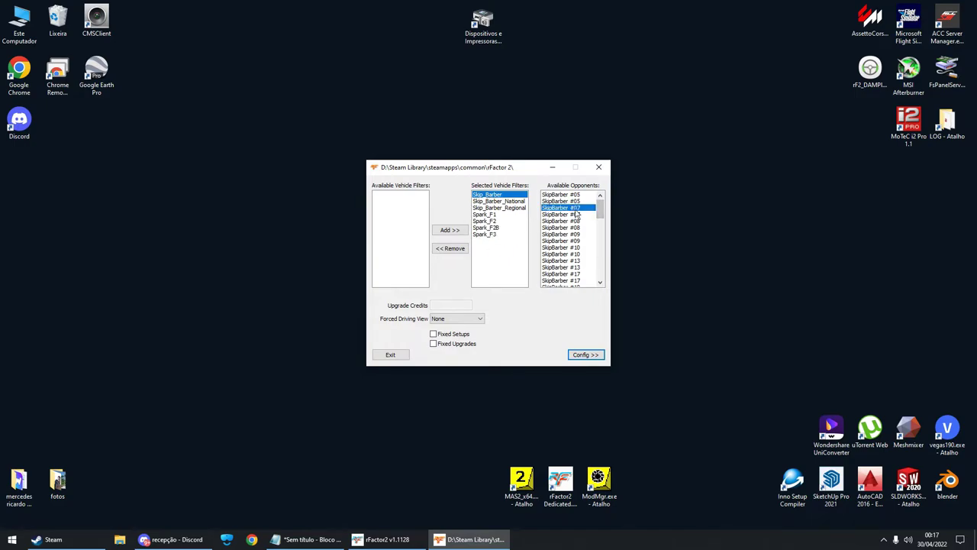
click(574, 234)
mouse_move(601, 206)
mouse_down()
mouse_move(597, 281)
mouse_move(602, 204)
mouse_up()
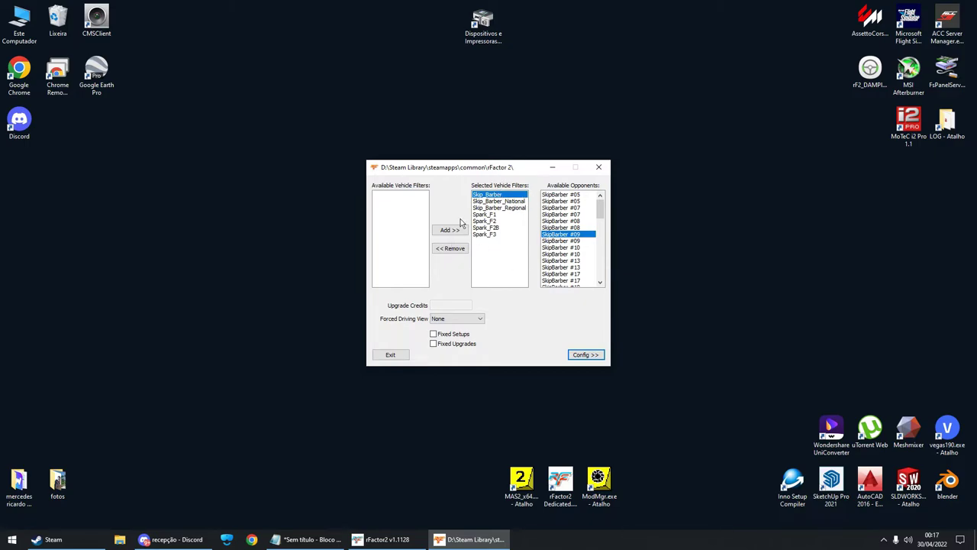
click(586, 355)
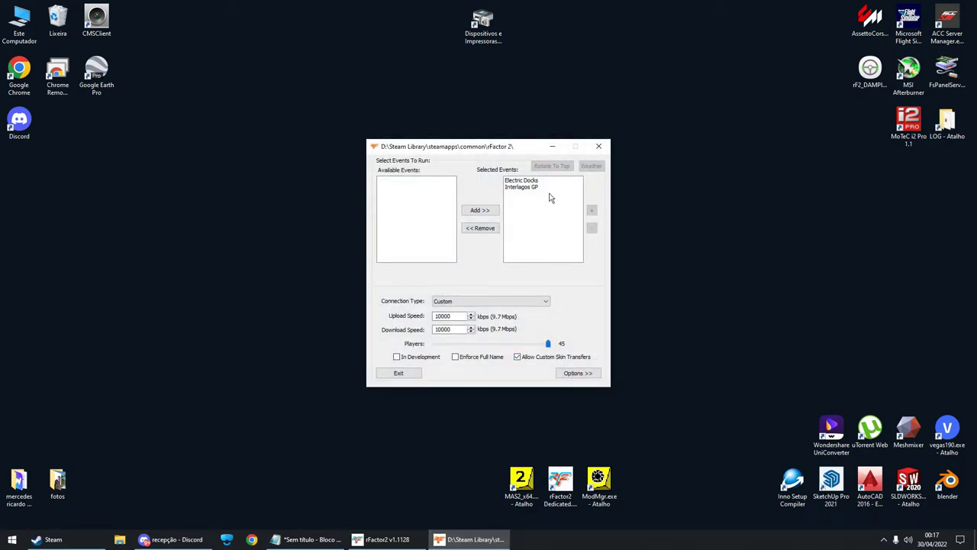
Move the Interlagos GP event above Electric Docks in the selected events order
drag(531, 148, 514, 143)
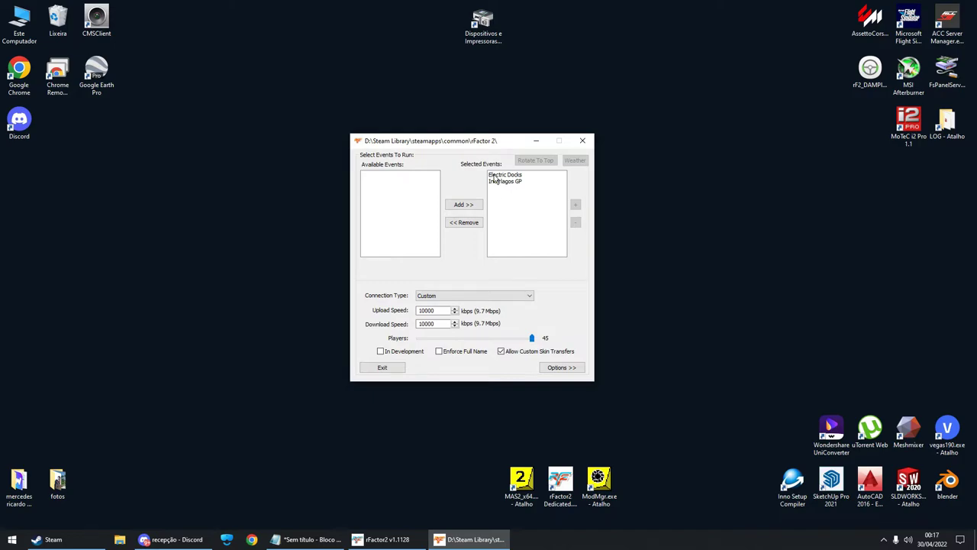
click(516, 181)
click(516, 175)
click(517, 181)
click(517, 175)
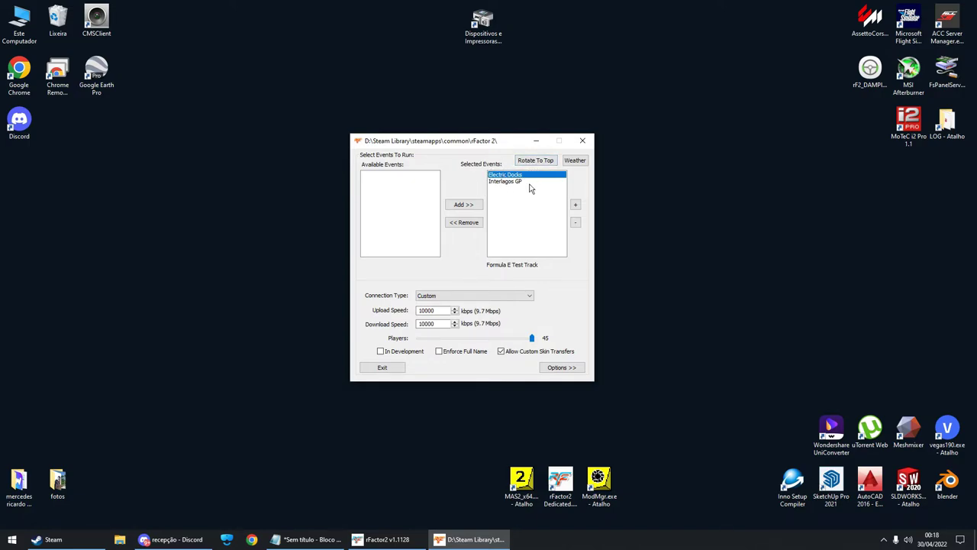
click(508, 183)
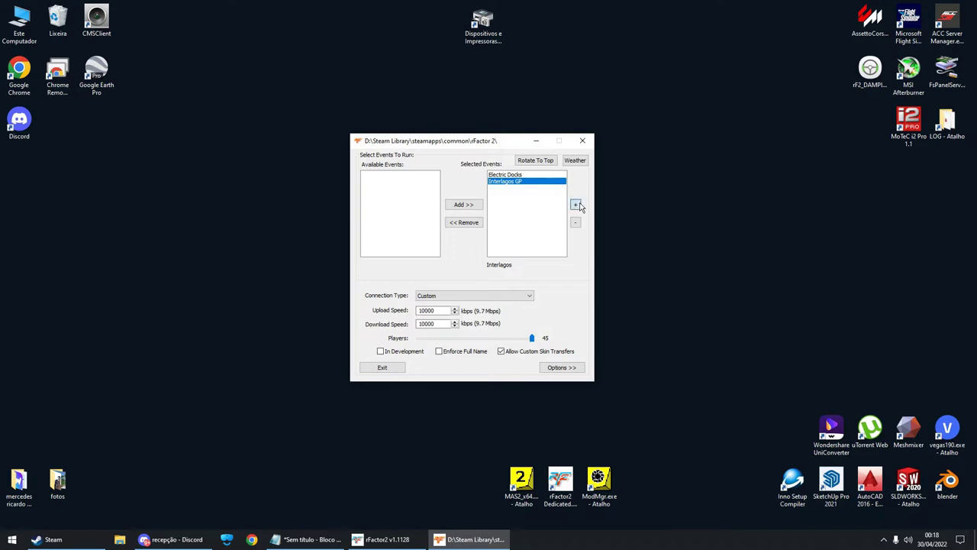
click(576, 205)
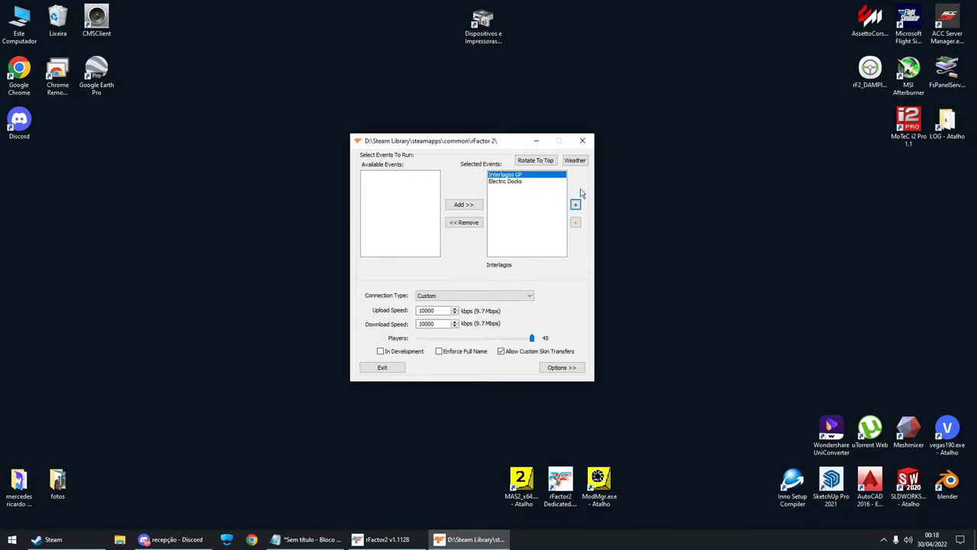
Try moving Electric Docks up and back down in the selected events order
drag(491, 142, 422, 145)
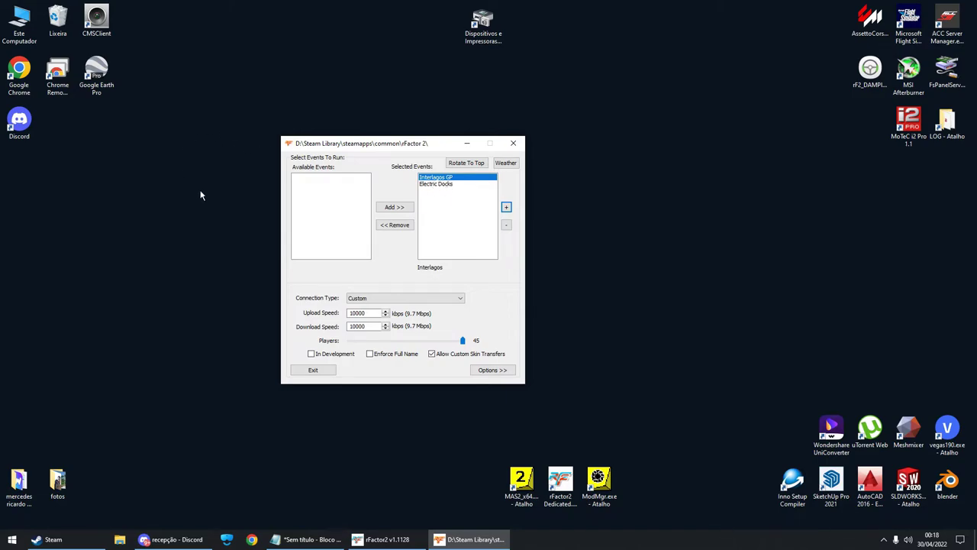
click(458, 184)
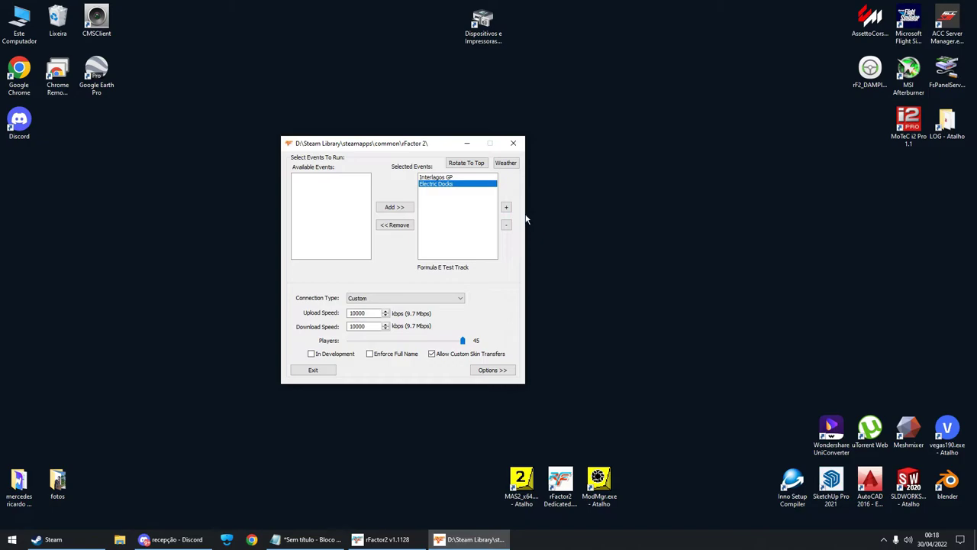
click(506, 207)
click(506, 224)
Remove Electric Docks from the selected events and add it back from the available events
click(458, 177)
click(453, 184)
click(394, 225)
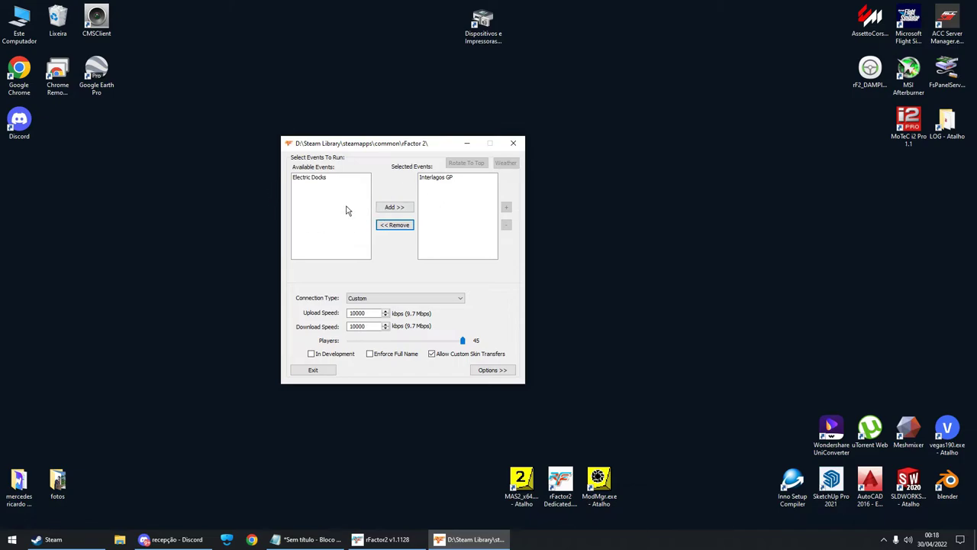
click(330, 177)
click(393, 208)
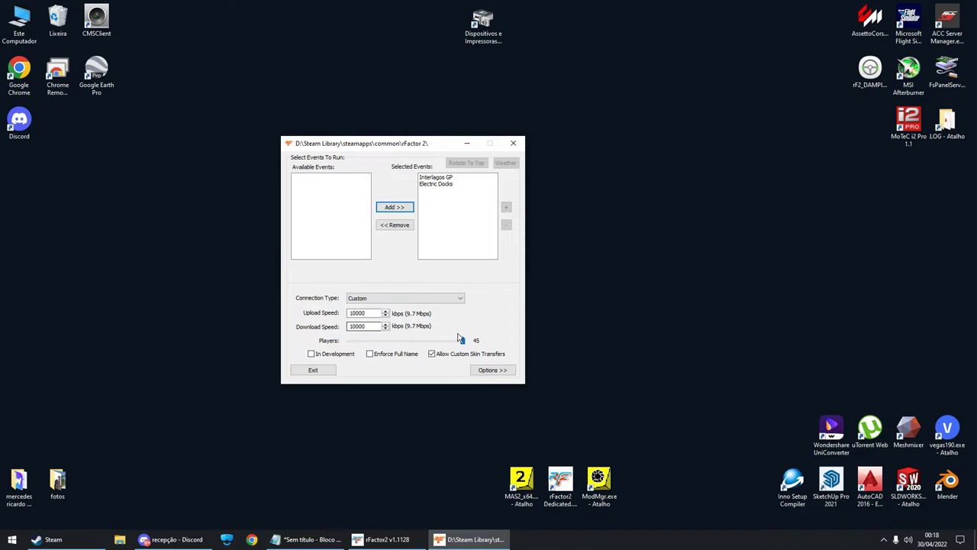
Continue to the event options and review the Race Name and Password fields, leaving the password empty
click(493, 372)
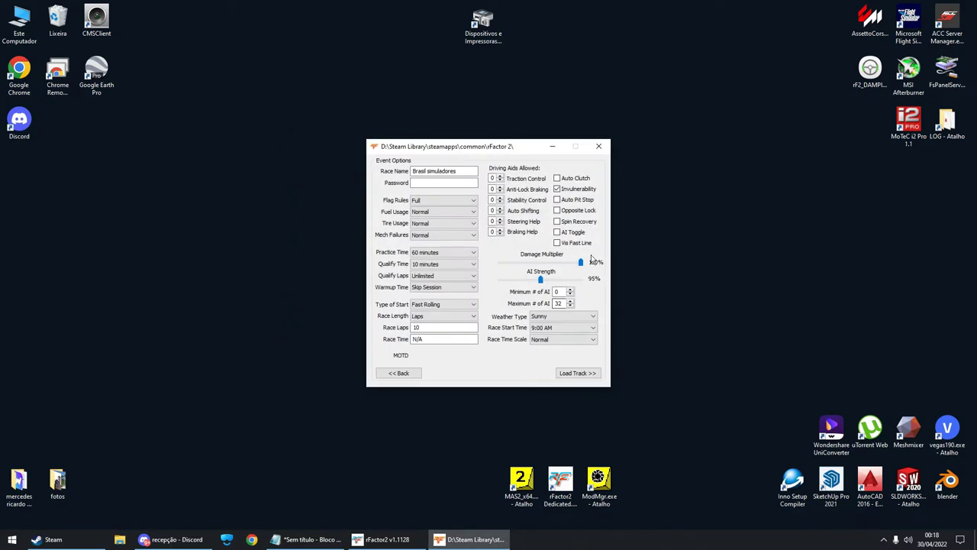
drag(500, 154, 456, 141)
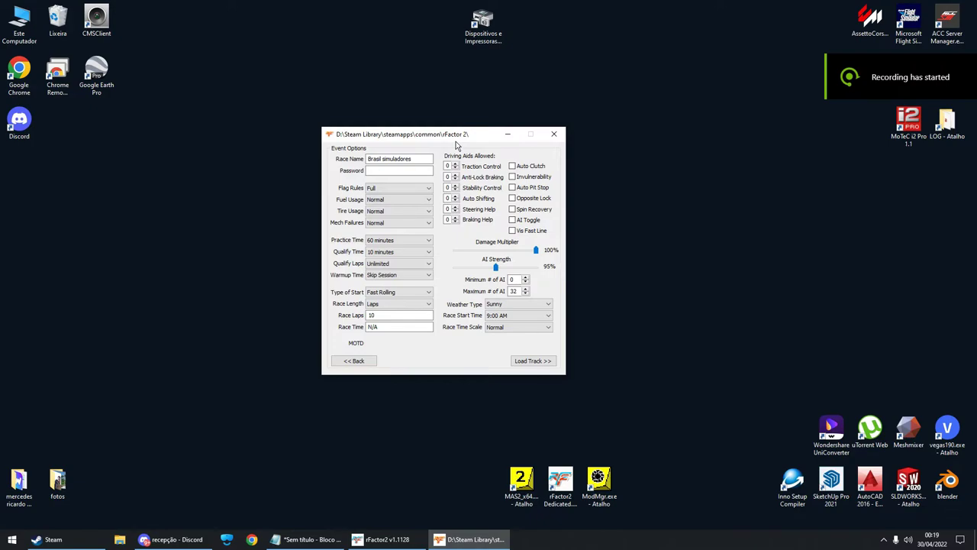
click(379, 170)
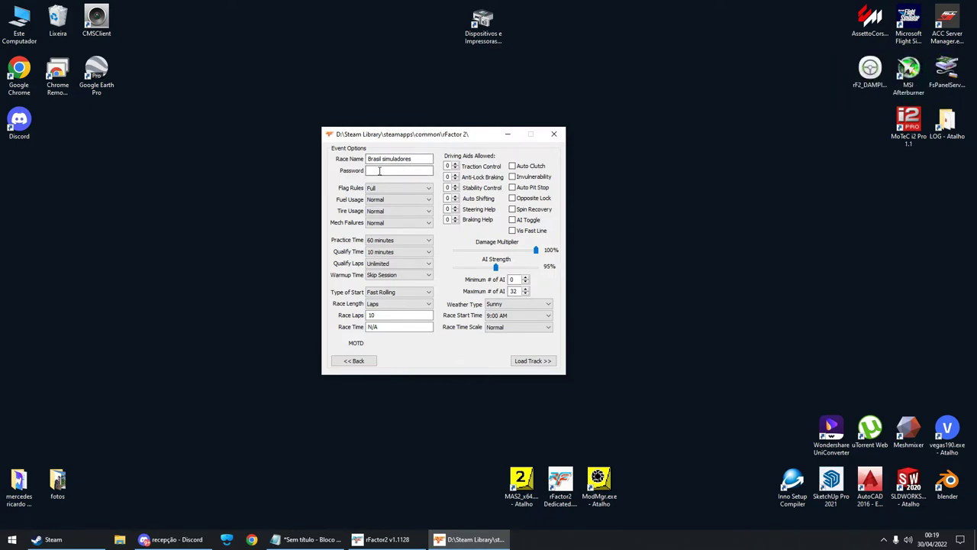
drag(418, 159, 361, 161)
click(421, 160)
click(379, 171)
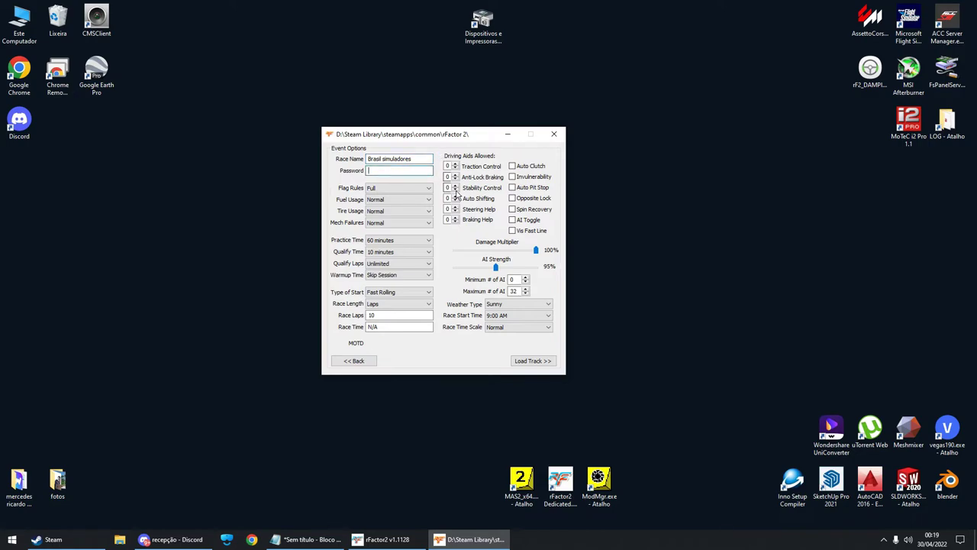
Check the available Flag Rules and Fuel Usage options, keeping them at Full and Normal
click(395, 188)
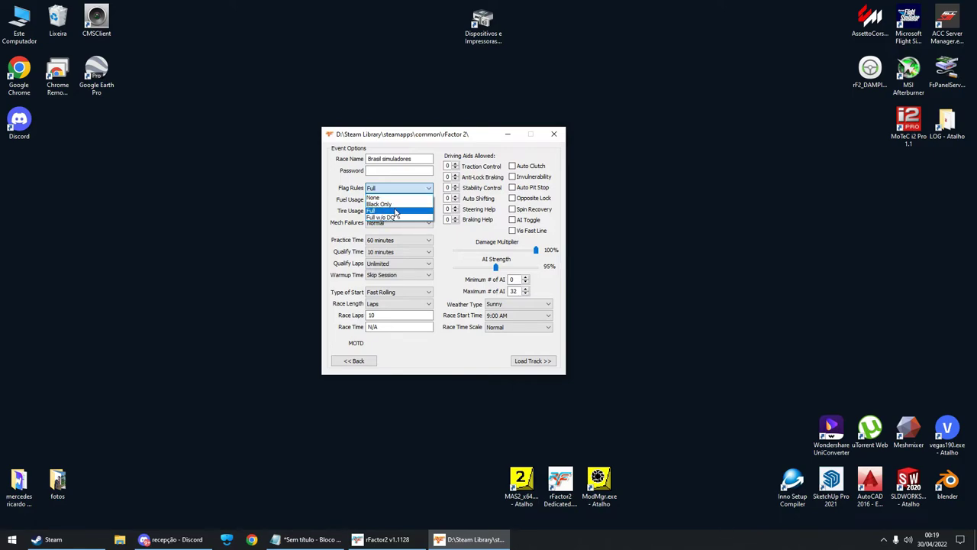
click(392, 212)
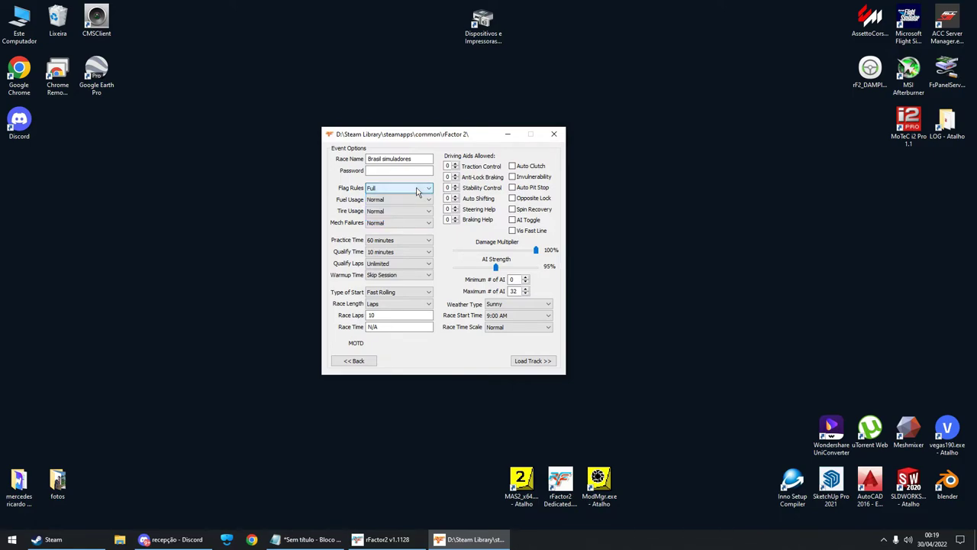
click(390, 200)
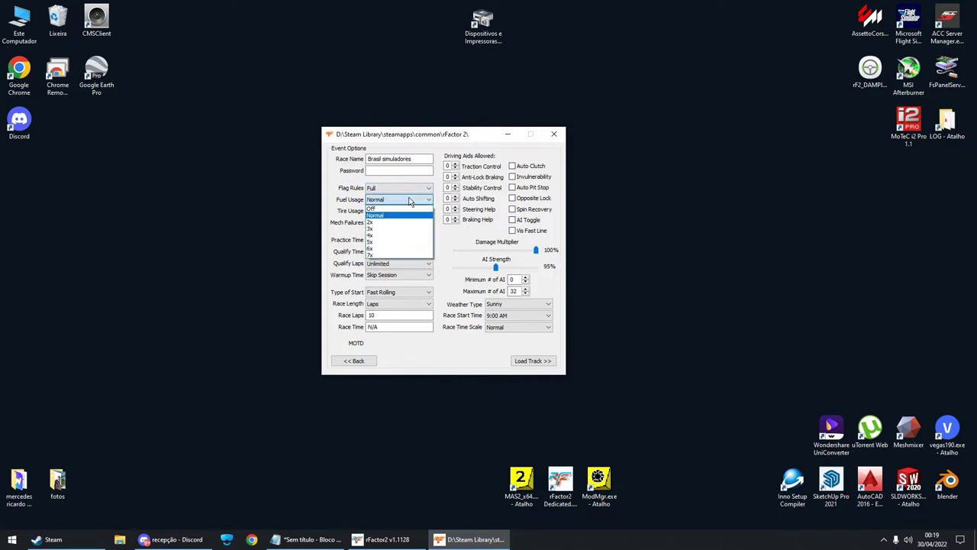
click(375, 216)
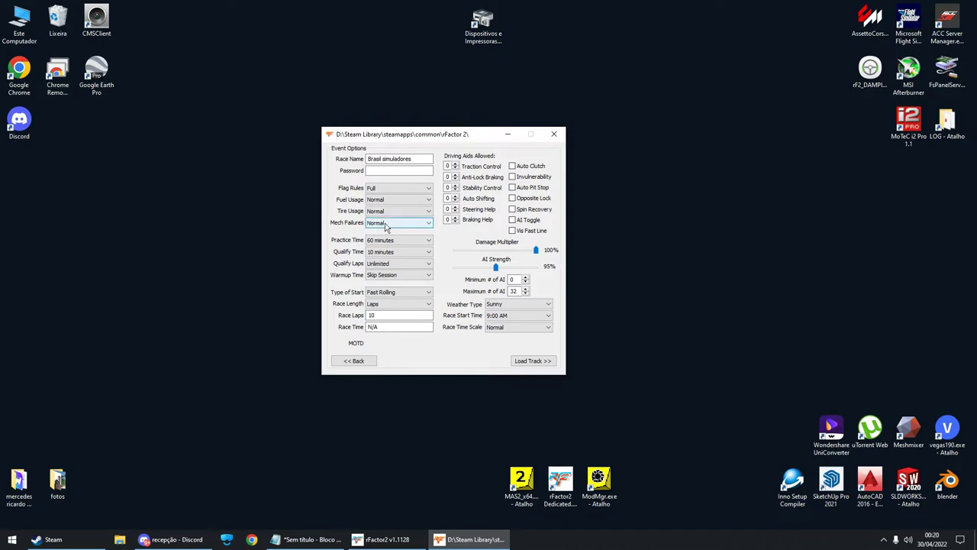
Try a Race Time Scale of x60 with Mech Failures set to Time Scaled
click(489, 329)
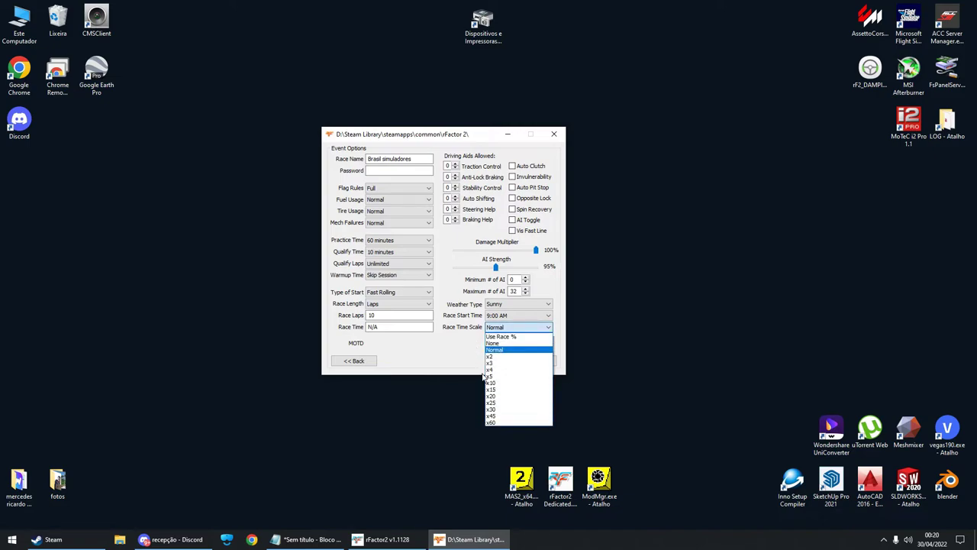
click(492, 421)
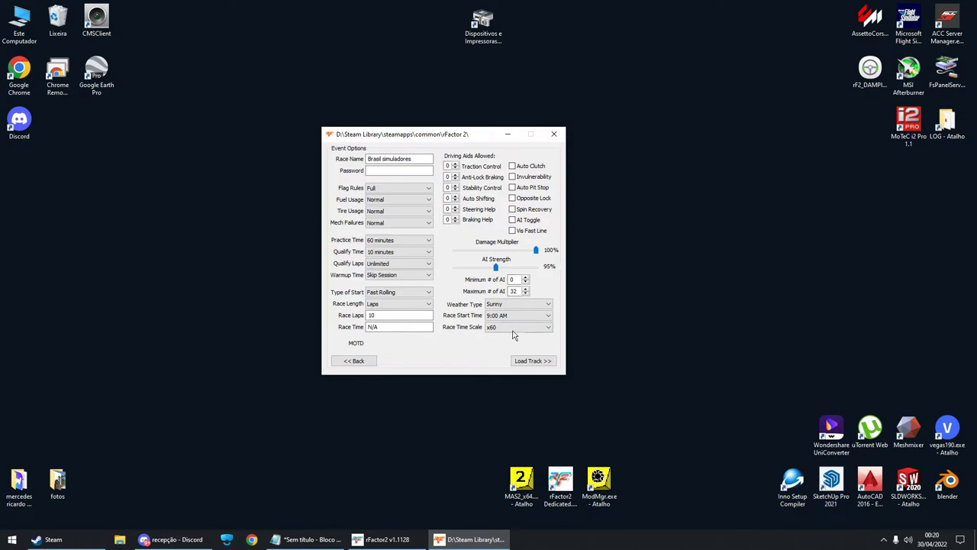
click(391, 226)
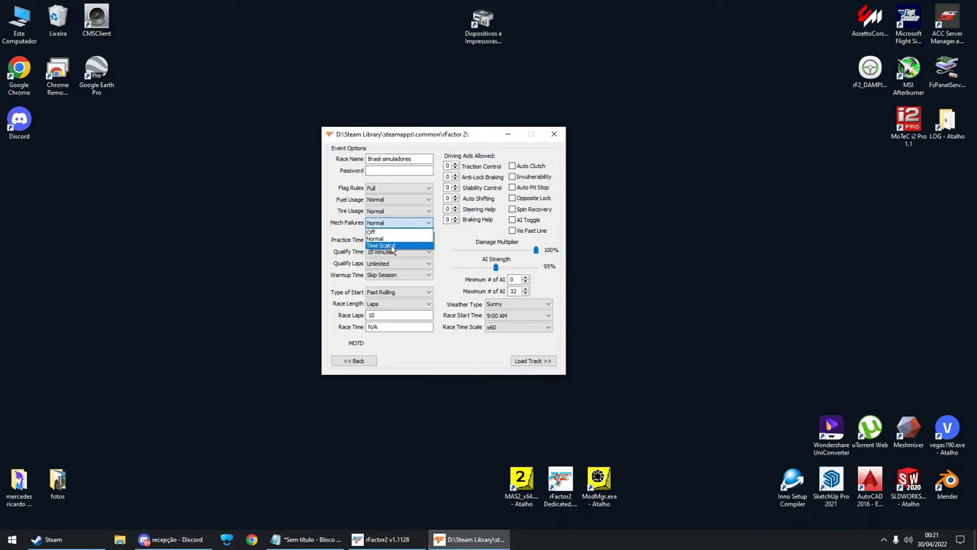
click(391, 246)
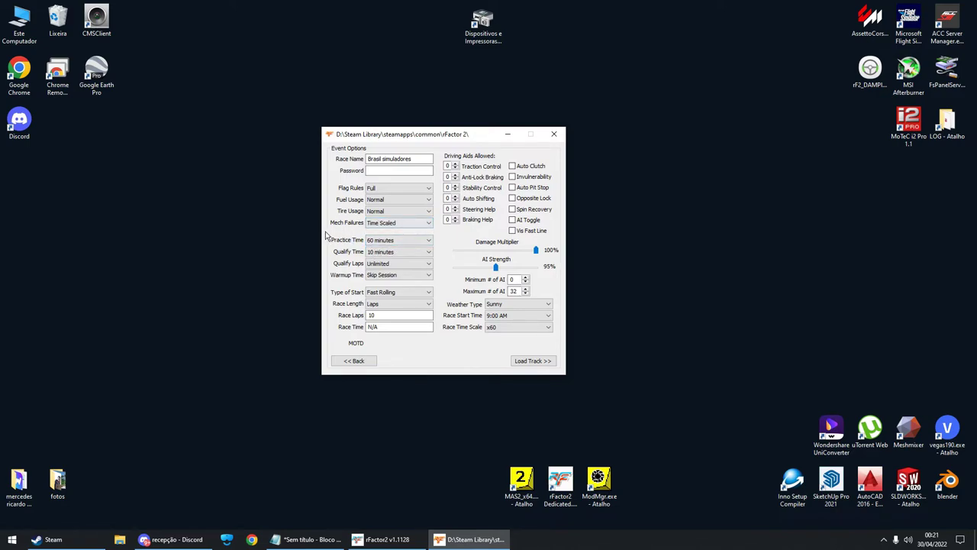
Set both Mech Failures and Race Time Scale back to Normal
click(490, 327)
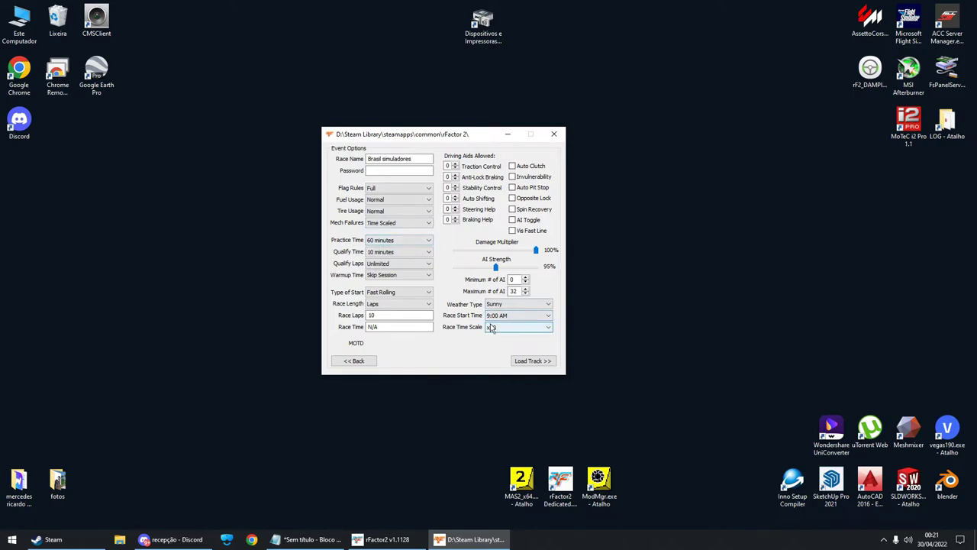
click(399, 222)
click(390, 234)
click(507, 329)
click(493, 341)
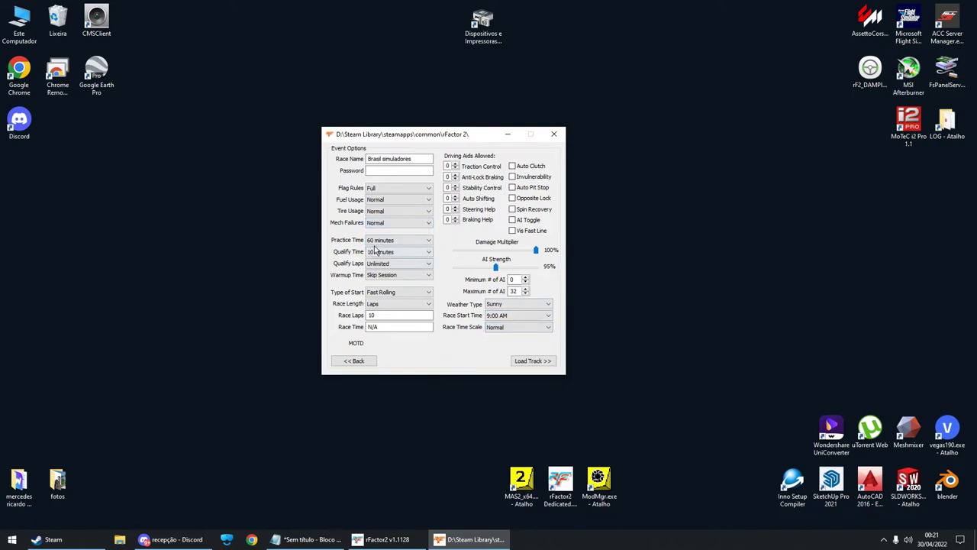
Look through the available Practice Time durations, keeping 60 minutes
click(386, 241)
click(385, 241)
click(393, 241)
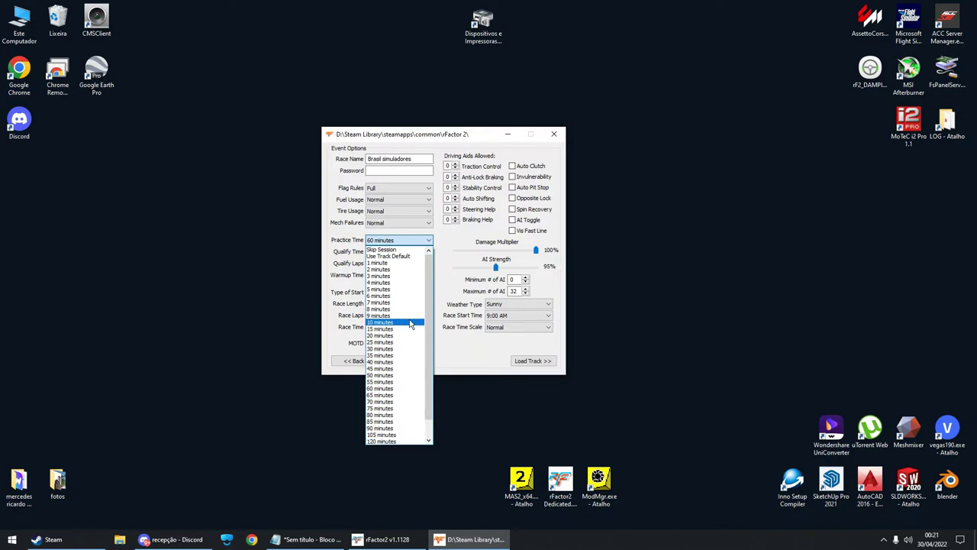
click(374, 240)
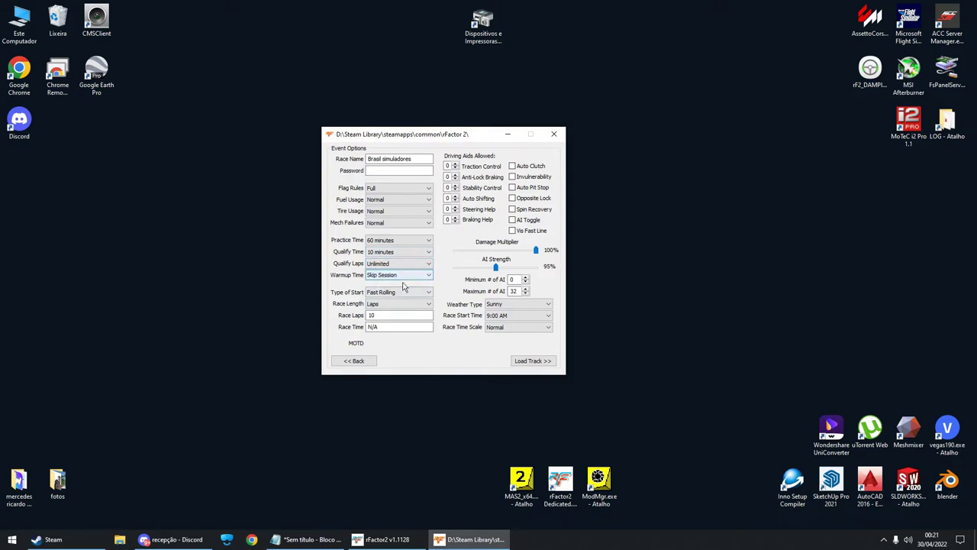
Set the Type of Start to Standing
scroll(418, 294, up, 2)
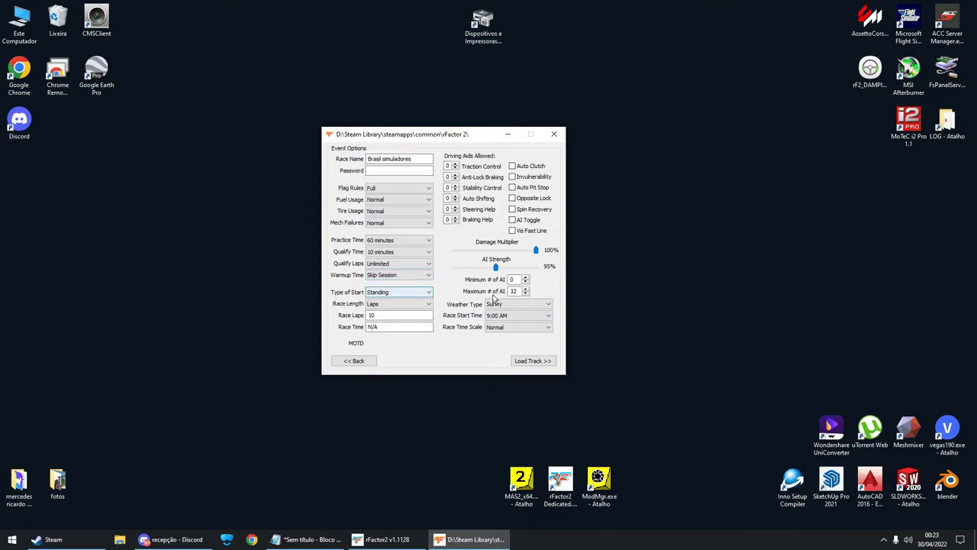
click(427, 294)
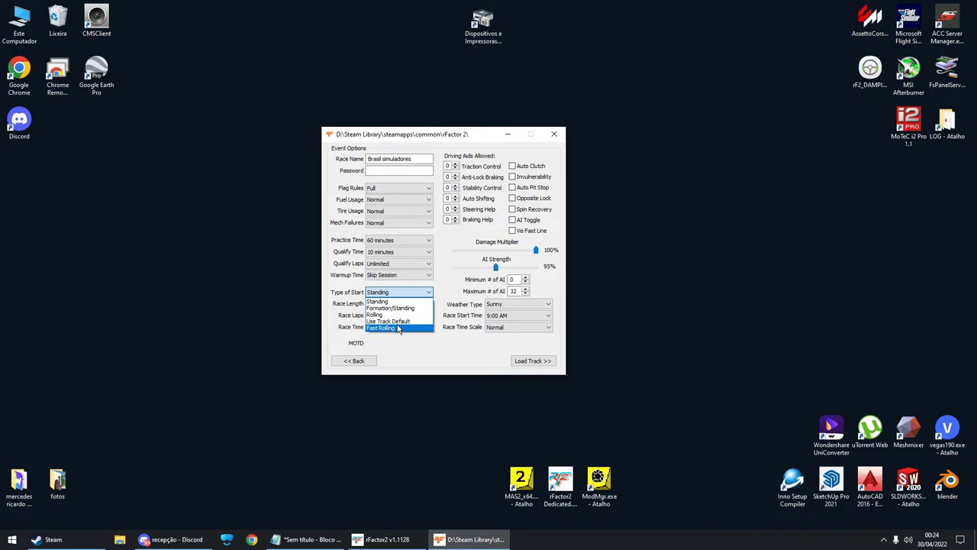
click(410, 301)
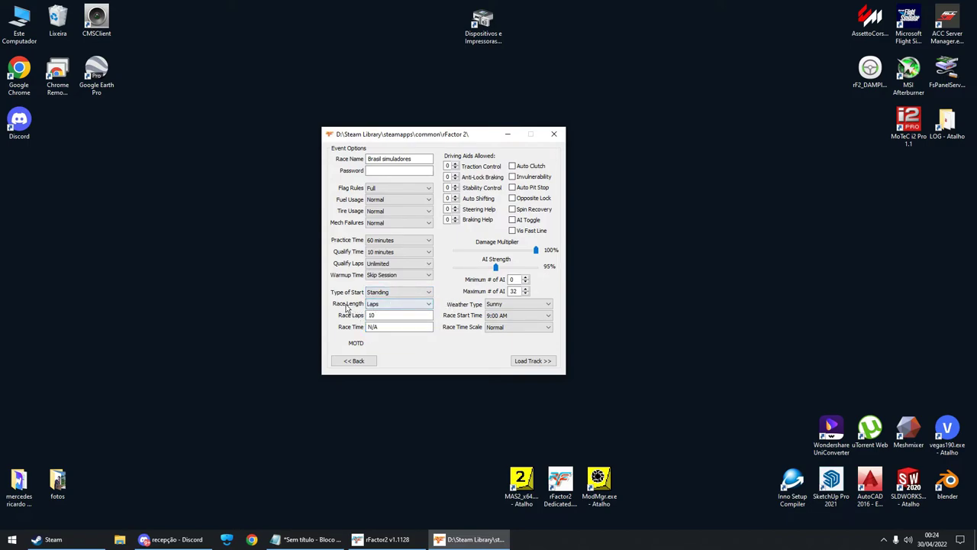
Try Time as the Race Length and return it to Laps
click(399, 306)
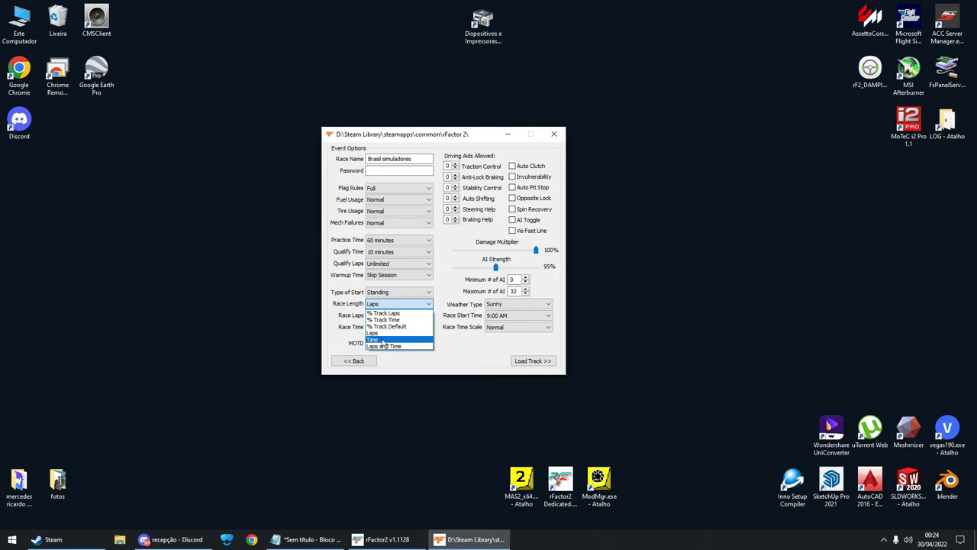
click(393, 340)
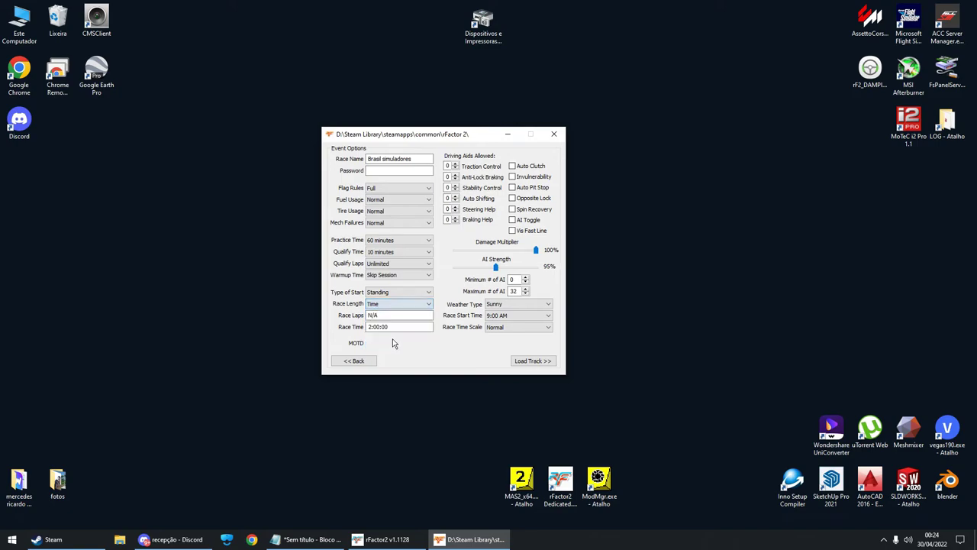
click(396, 304)
click(390, 334)
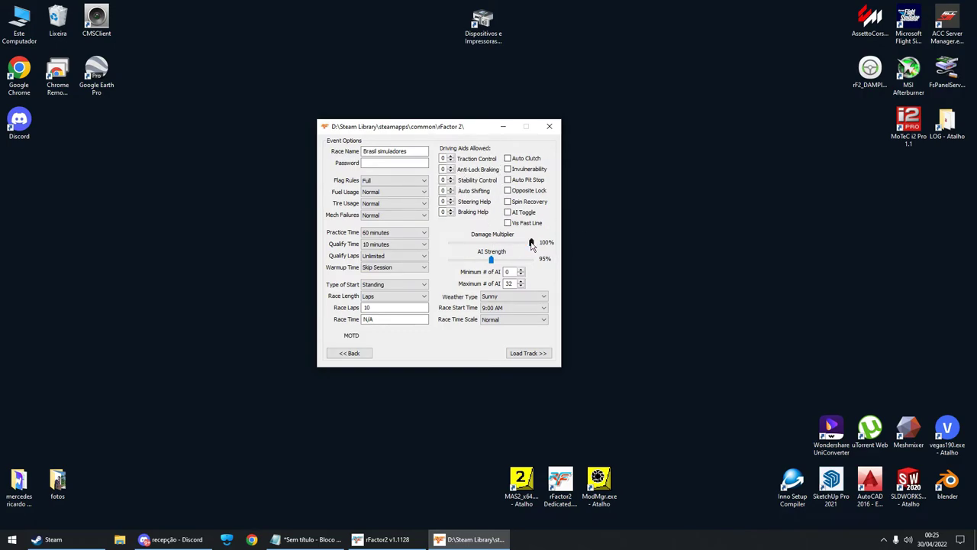
Keep the Damage Multiplier at 100% and check the minimum and maximum AI fields
mouse_move(532, 245)
mouse_down()
mouse_move(482, 251)
mouse_move(536, 248)
mouse_up()
click(507, 272)
click(513, 283)
Review the Weather Type options and choose Scripted
click(517, 297)
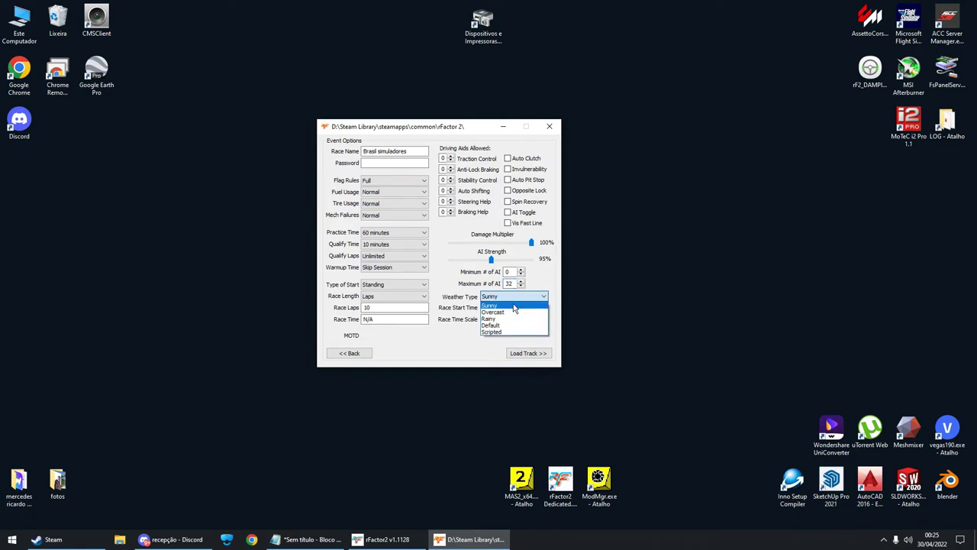
click(515, 305)
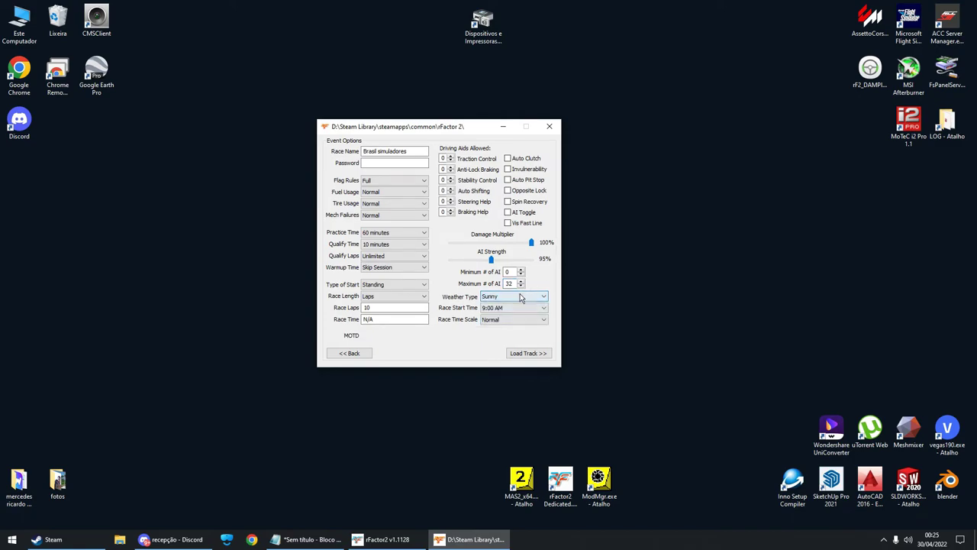
click(519, 297)
click(500, 333)
Switch to the rFactor 2 game, examine the singleplayer session settings, and return to the dedicated server window
click(387, 539)
click(260, 165)
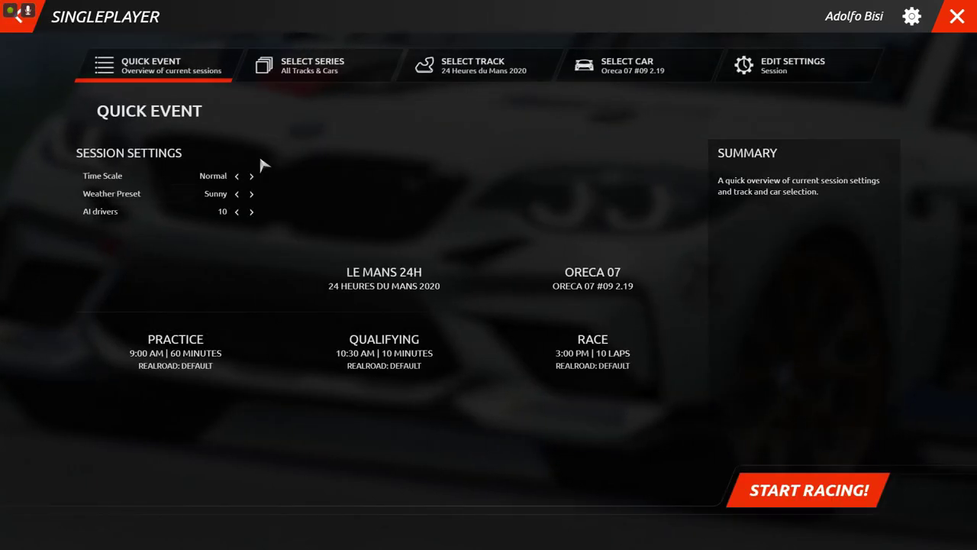
click(794, 67)
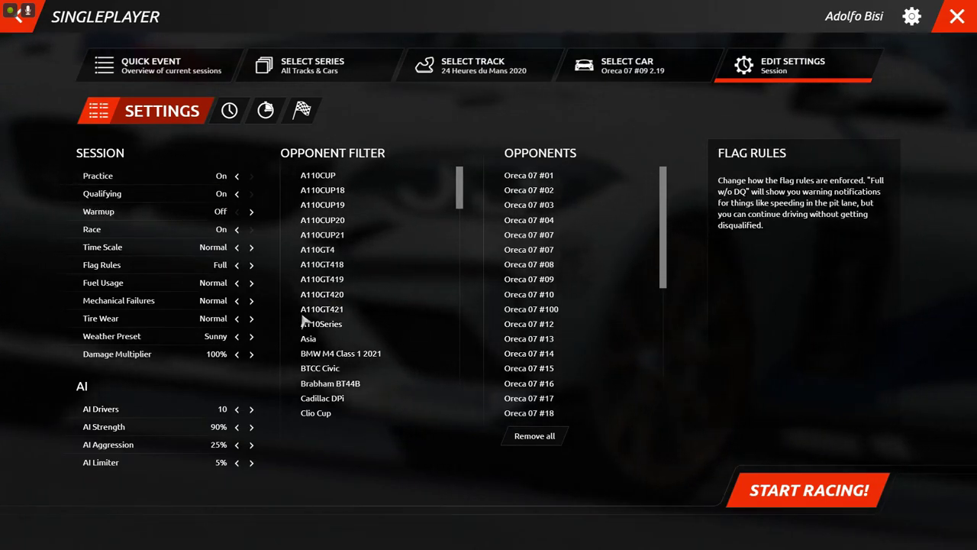
key(super+d)
click(469, 539)
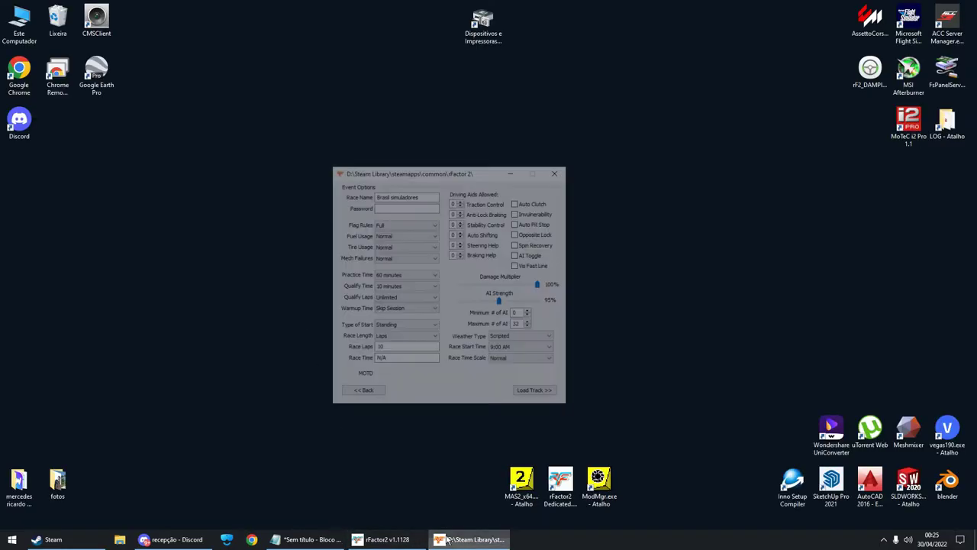
Set the Weather Type to Sunny and check the Race Start Time option
click(529, 297)
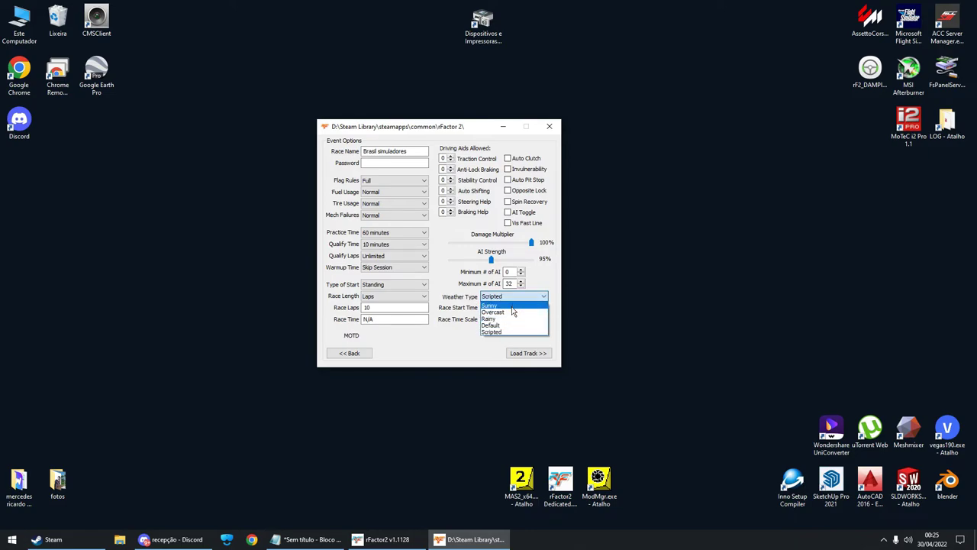
click(512, 306)
click(510, 309)
click(520, 310)
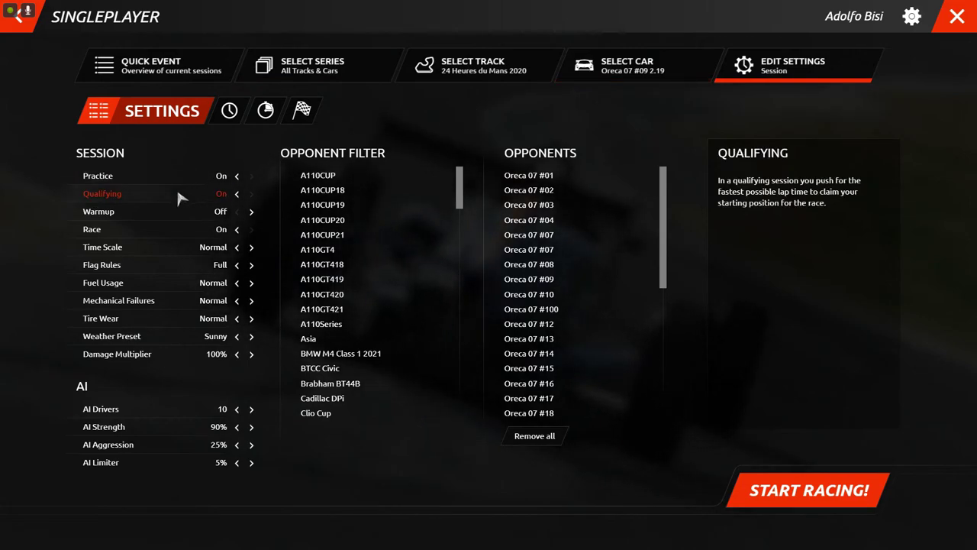
Examine the practice and qualifying weather settings in the rFactor 2 game's singleplayer sessions, and go back to its main menu
click(242, 111)
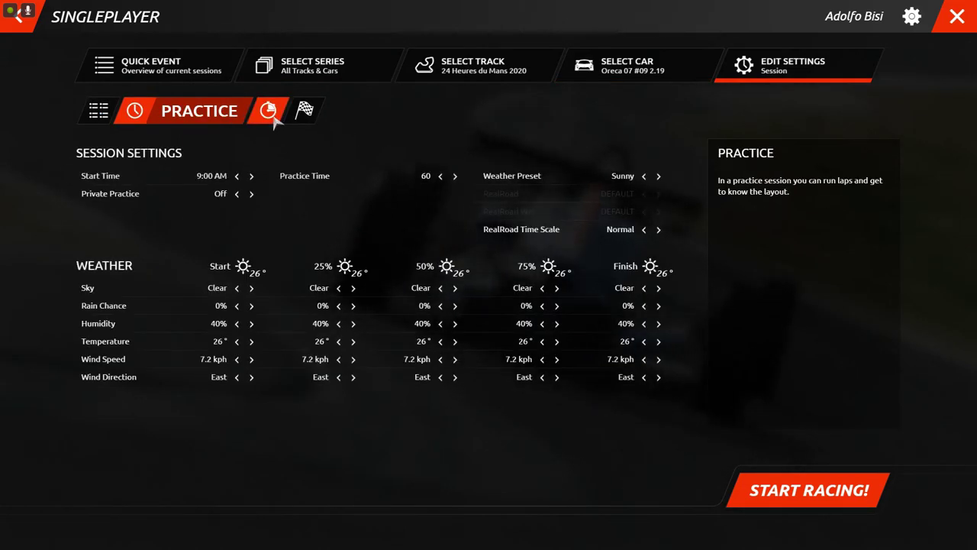
click(267, 110)
click(142, 115)
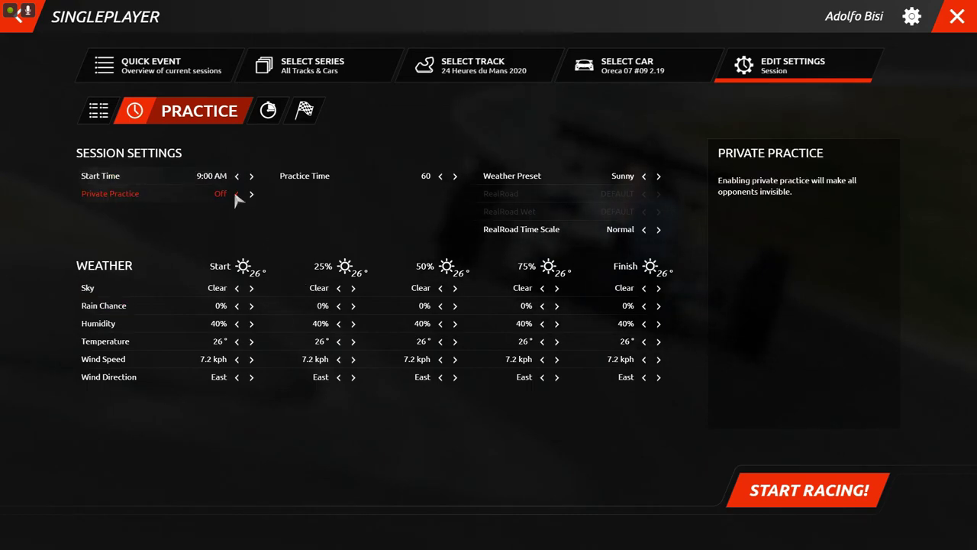
click(267, 111)
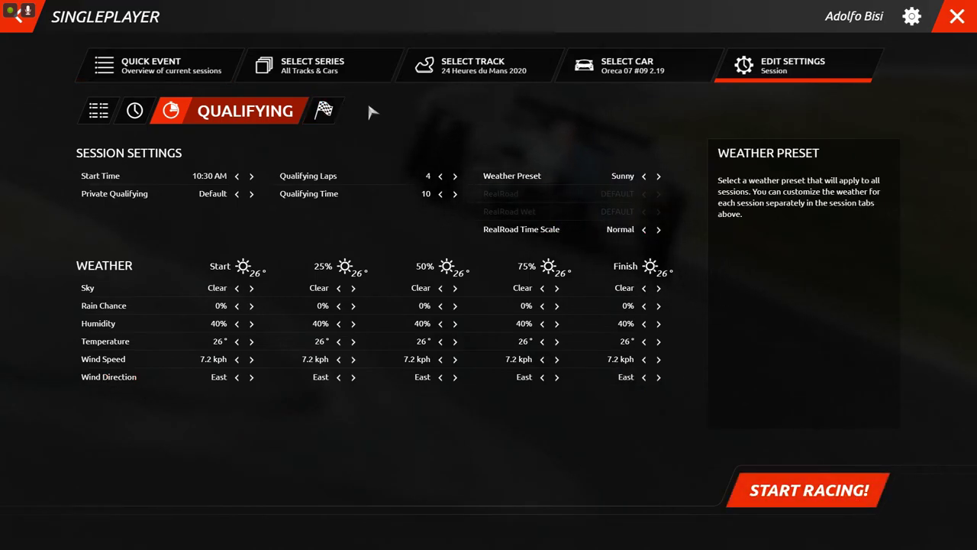
click(21, 27)
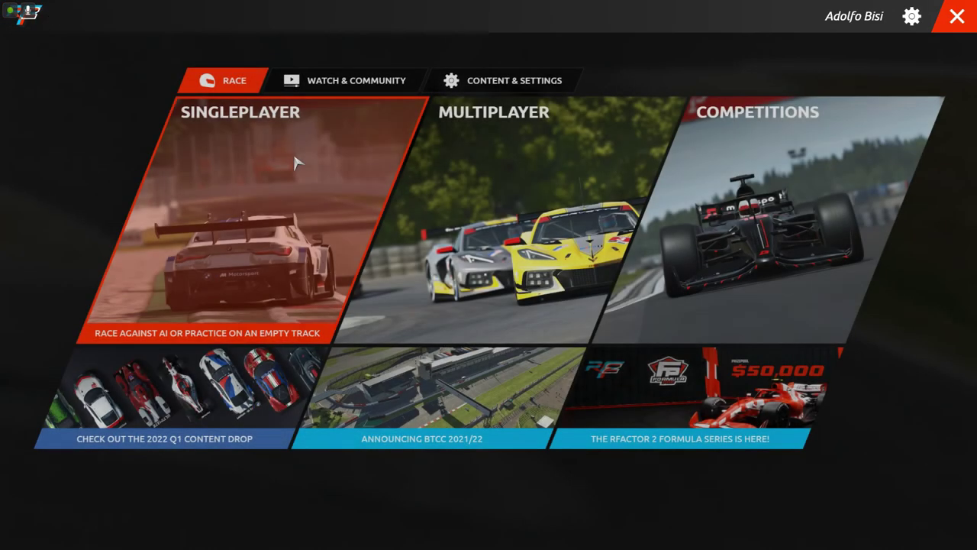
key(alt+Tab)
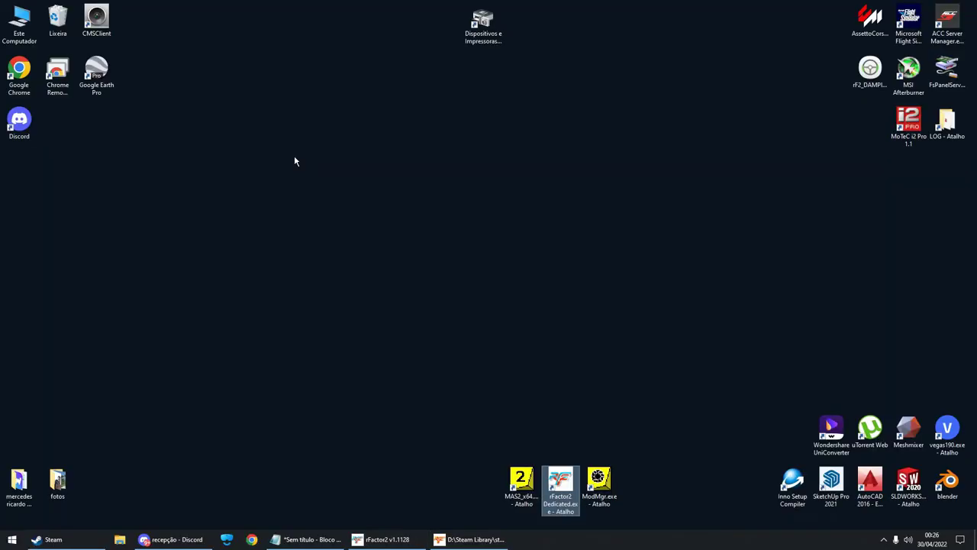
click(424, 544)
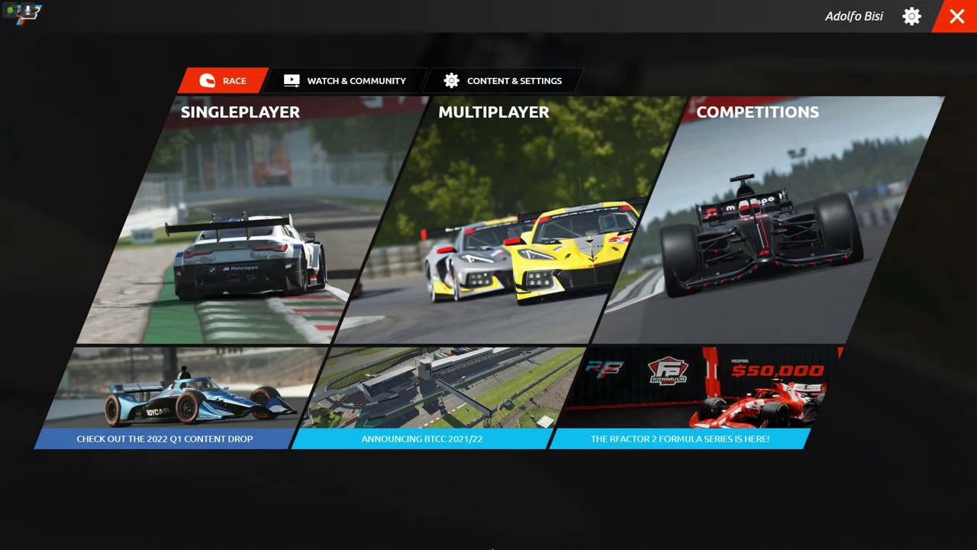
Return to the dedicated server window, keep the Race Time Scale at Normal, and load the track
key(alt+Tab)
mouse_move(470, 539)
click(467, 497)
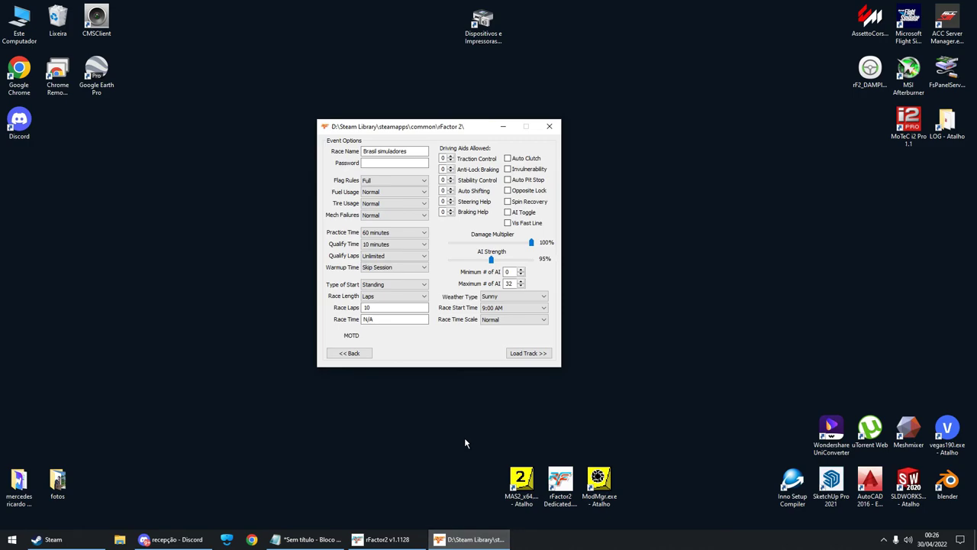
click(510, 322)
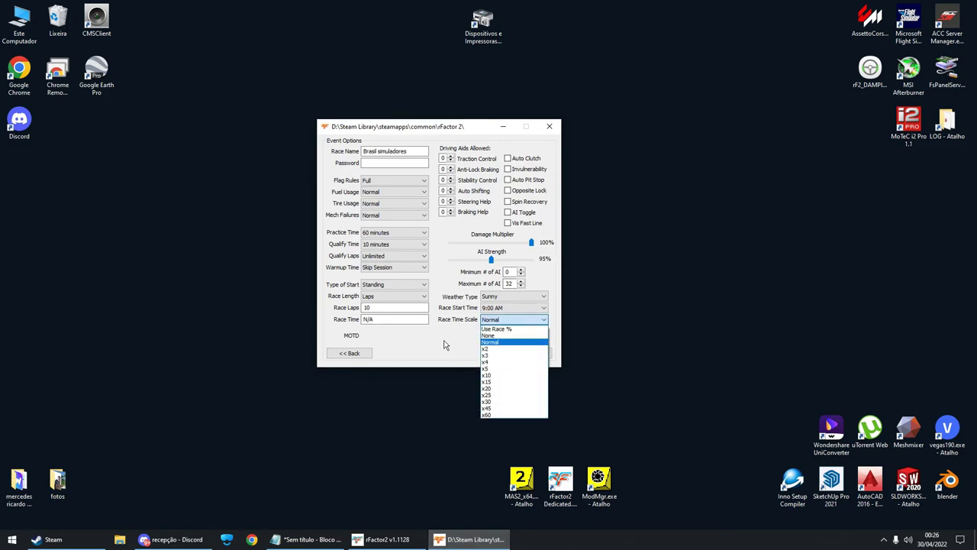
click(514, 321)
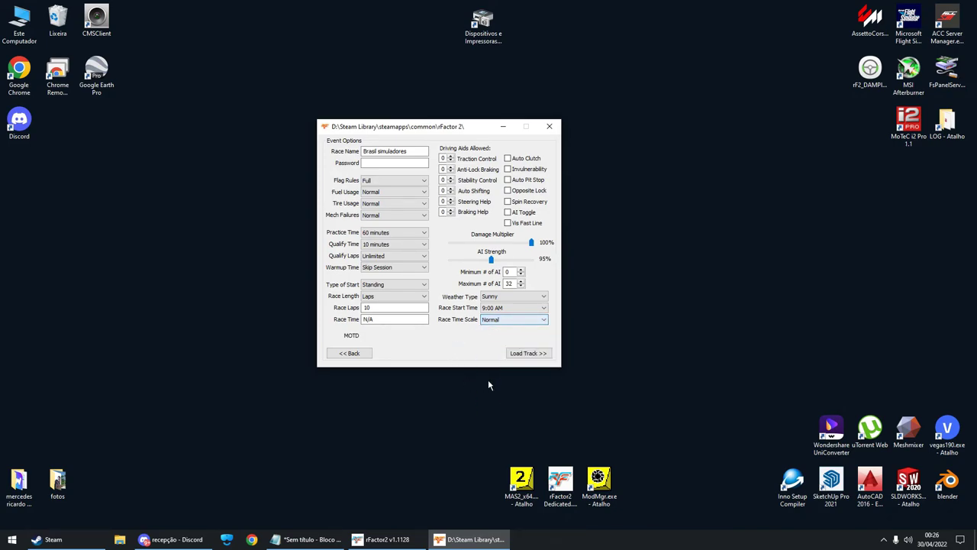
click(528, 352)
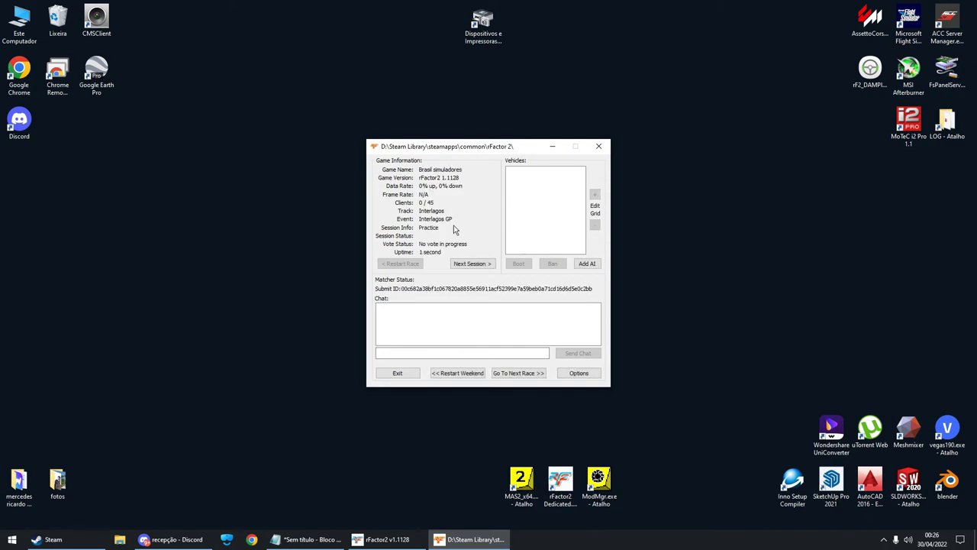
Add two AI drivers to the running server's vehicle list and boot both of them
drag(512, 150, 455, 140)
click(532, 253)
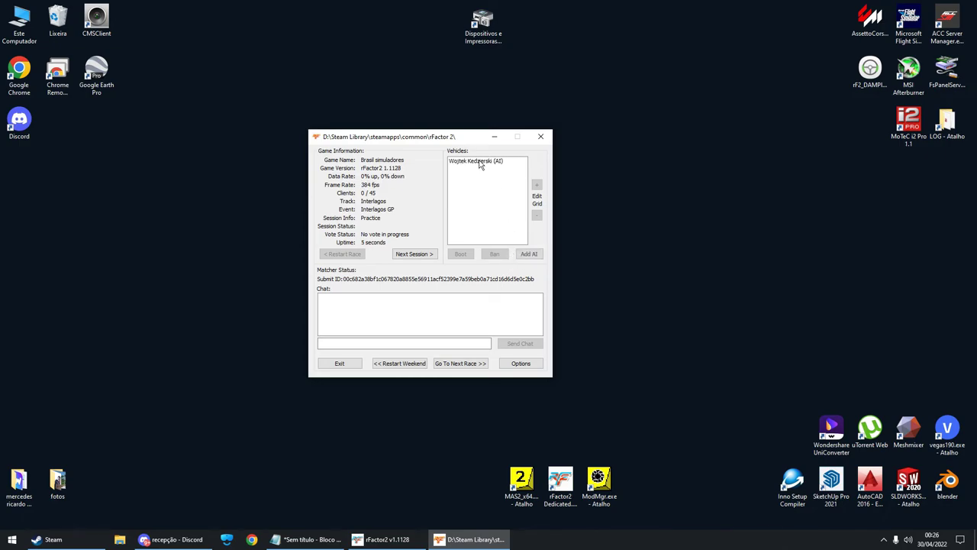
click(528, 254)
click(474, 168)
click(461, 253)
click(475, 161)
click(461, 254)
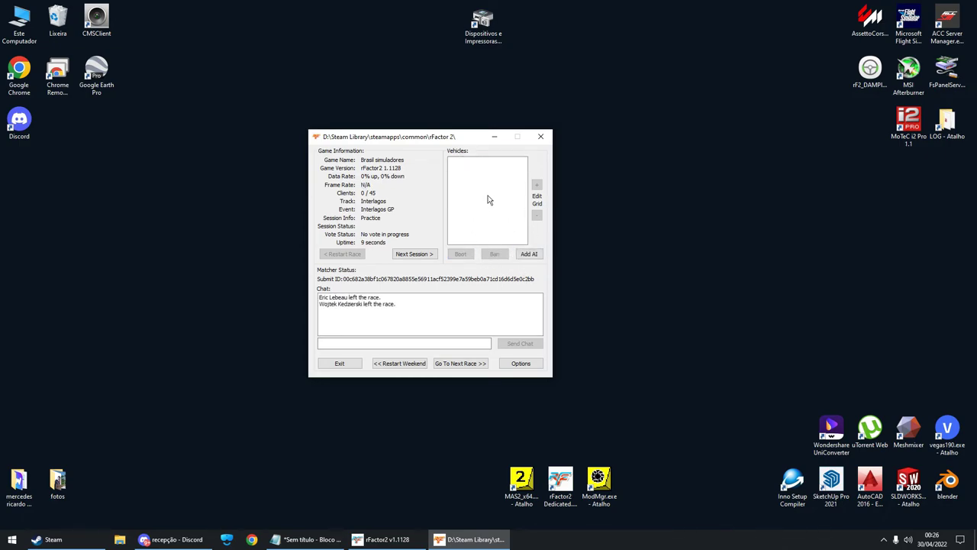
click(455, 342)
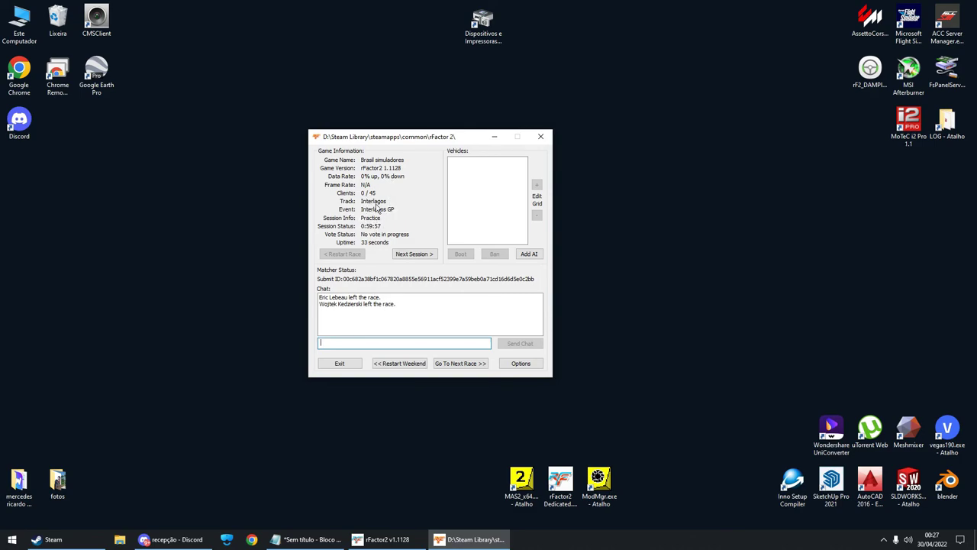
click(410, 256)
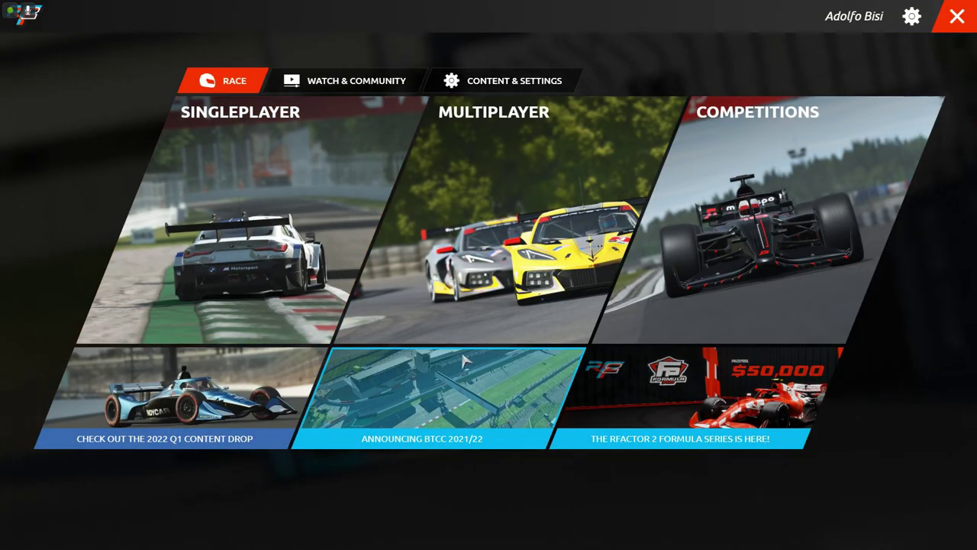
In the rFactor 2 game's multiplayer server list, select the Brasil simuladores server and join it
click(447, 179)
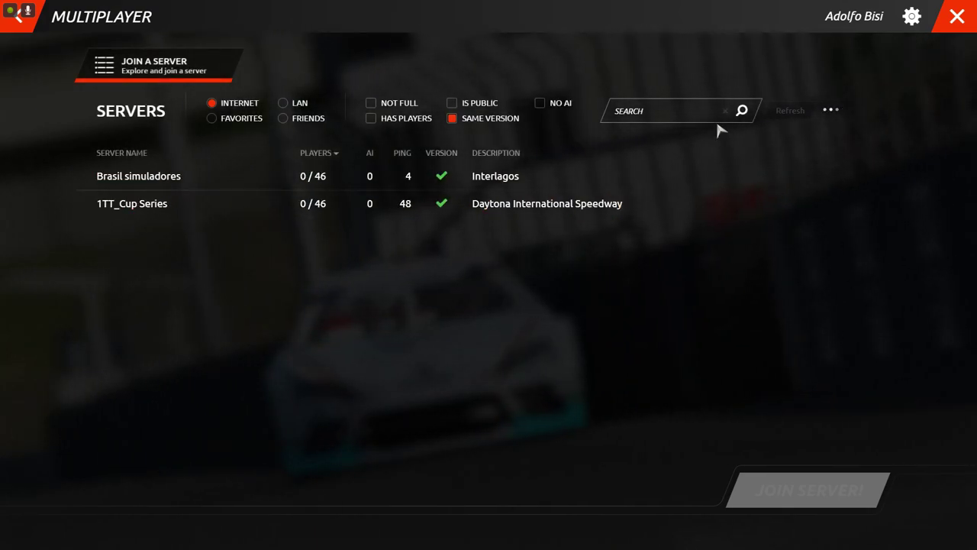
click(183, 180)
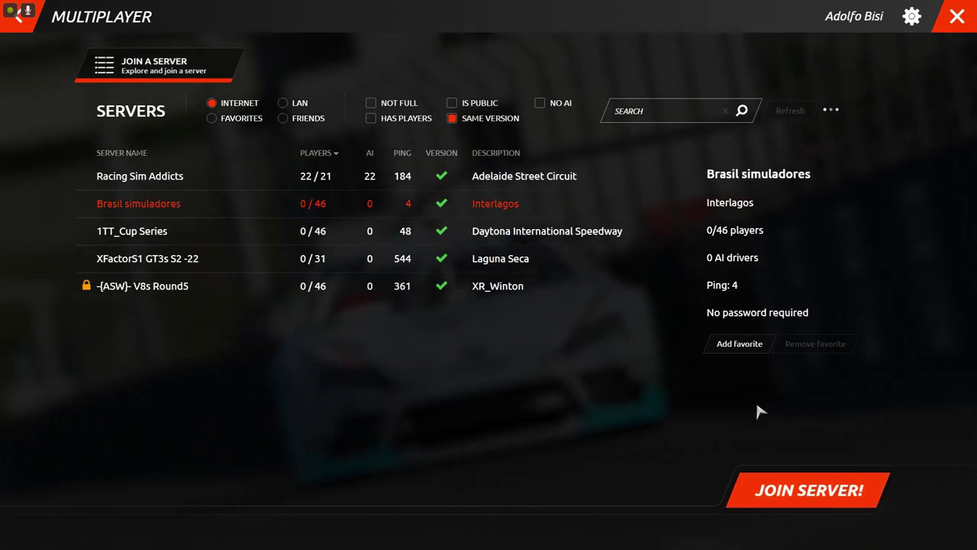
click(767, 502)
click(599, 281)
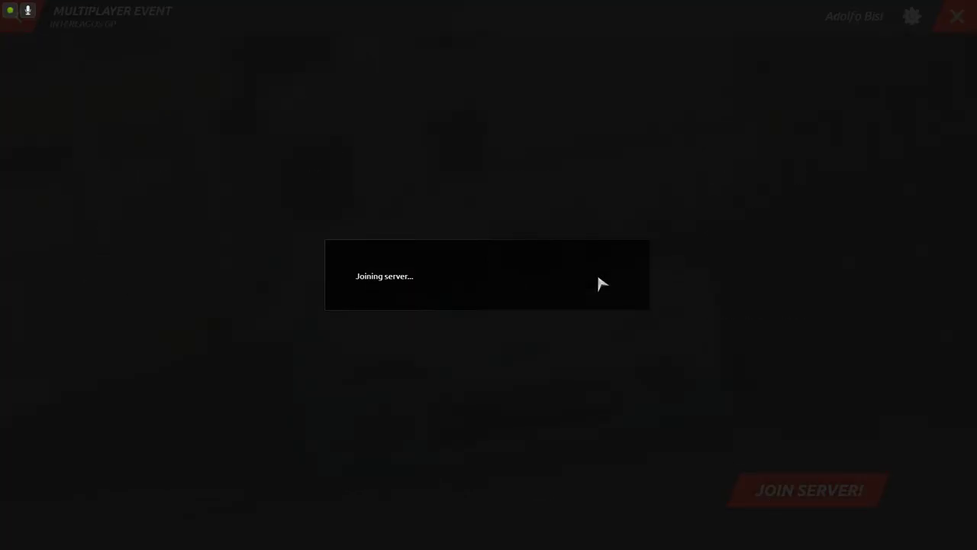